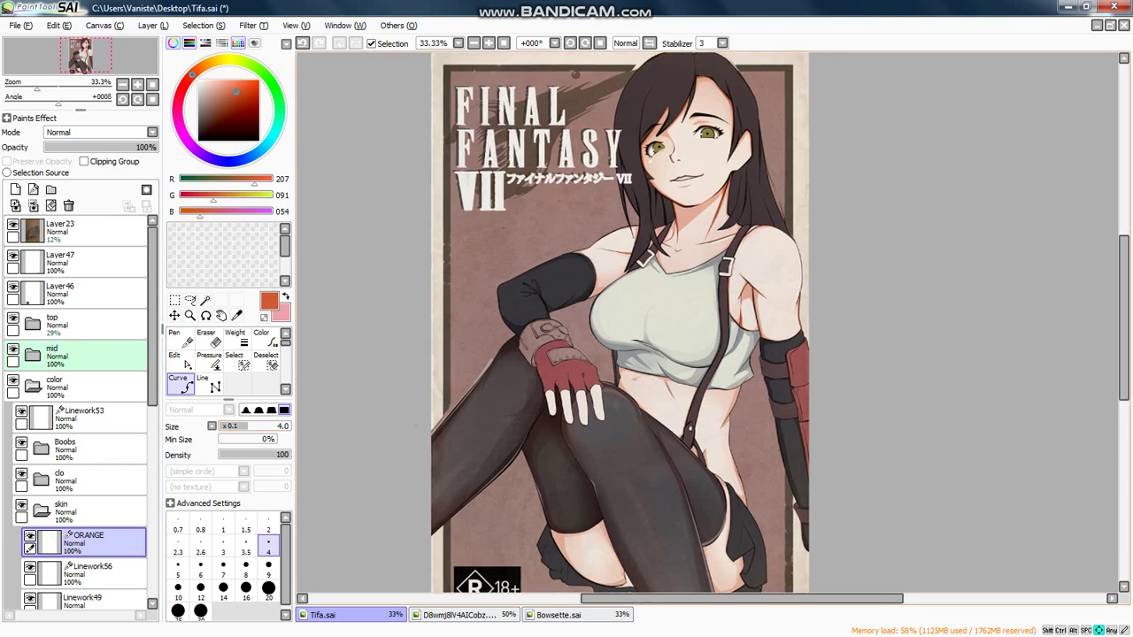
Step: Examine the poster illustration from the character's face down to the legs
key(Up)
key(Up)
key(Up)
key(Right)
key(Right)
key(Right)
key(Down)
key(Down)
key(Down)
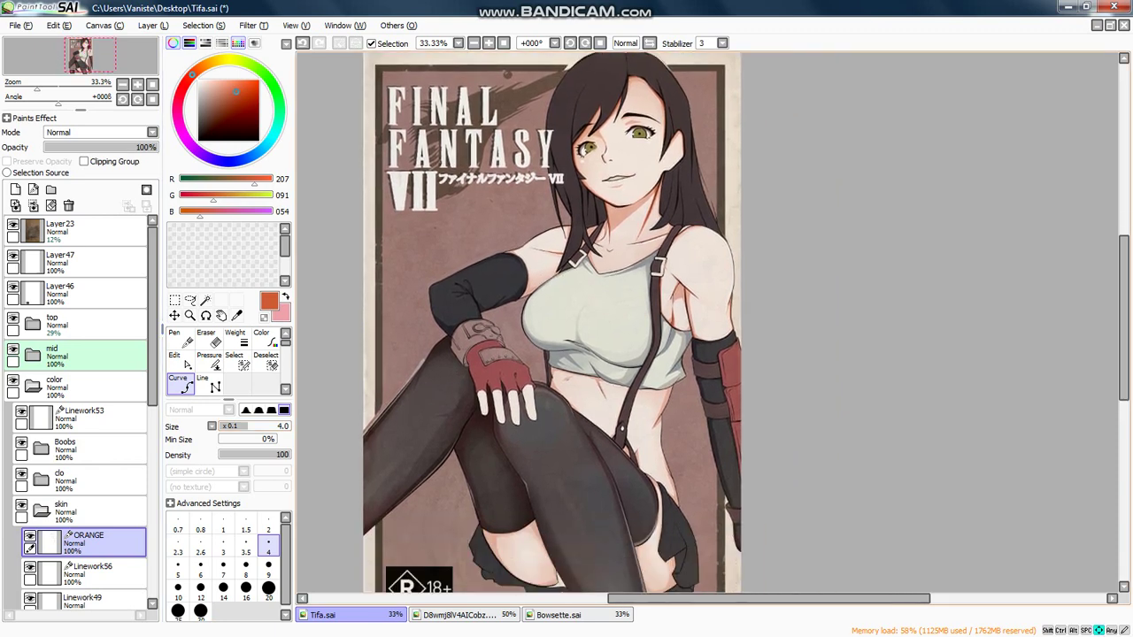
scroll(609, 376, up, 4)
key(Left)
key(Left)
key(Left)
scroll(455, 302, down, 4)
key(Up)
key(Up)
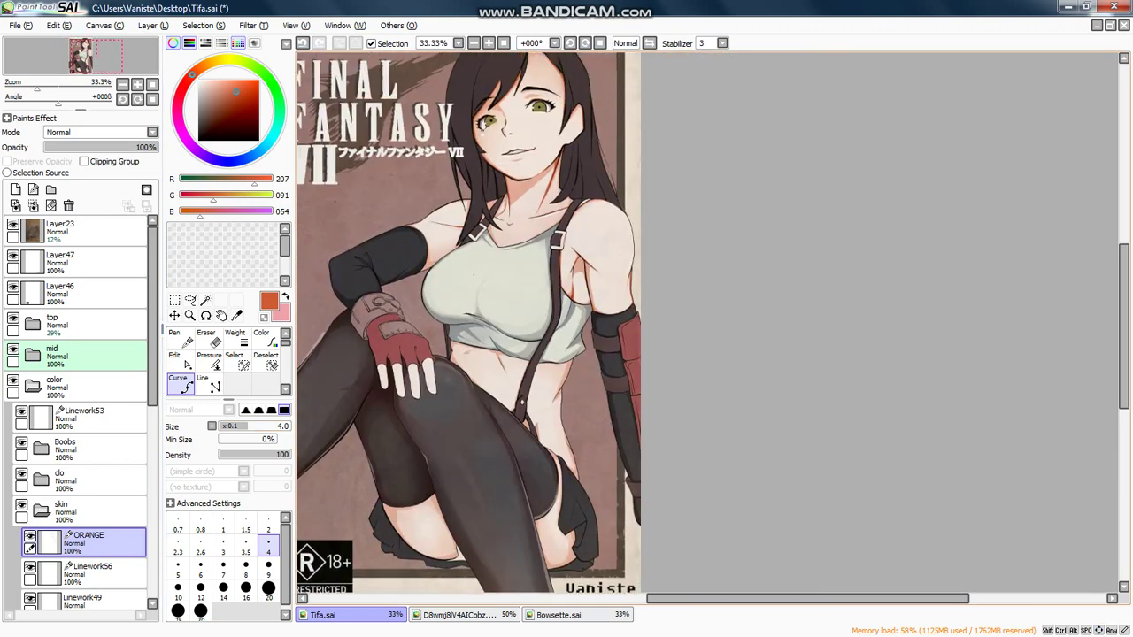
key(Left)
key(Left)
key(Left)
Step: With a size 9 curve, outline the skin along the shirt neckline in orange, from the strap buckle down to the collar's point
scroll(553, 257, up, 4)
scroll(554, 257, up, 1)
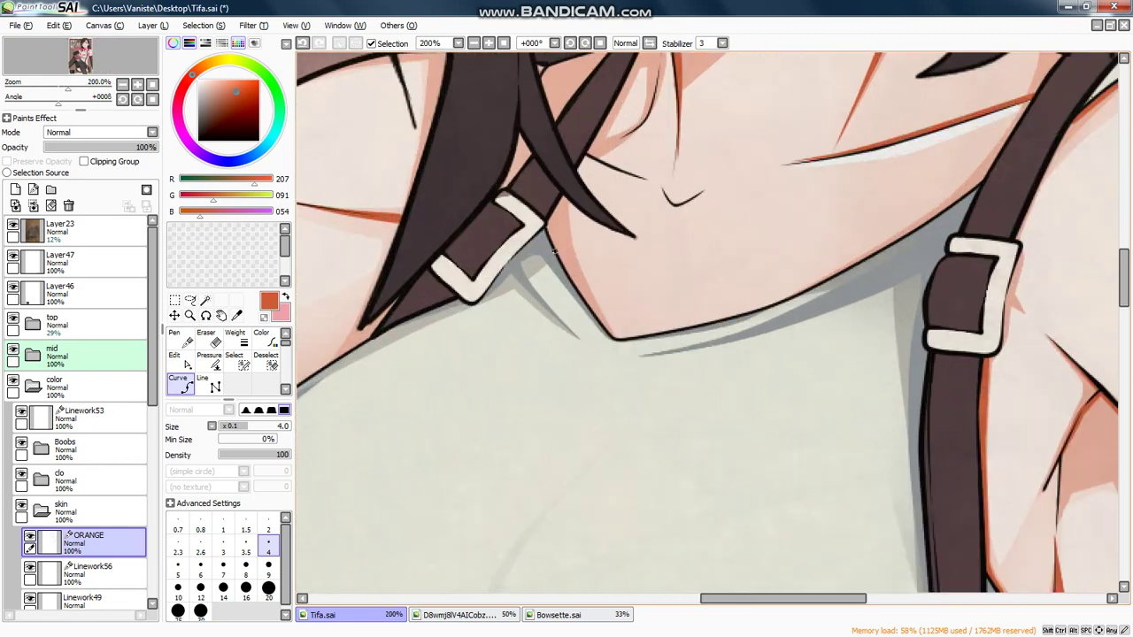
key(bracketright)
key(bracketright)
key(bracketright)
key(bracketright)
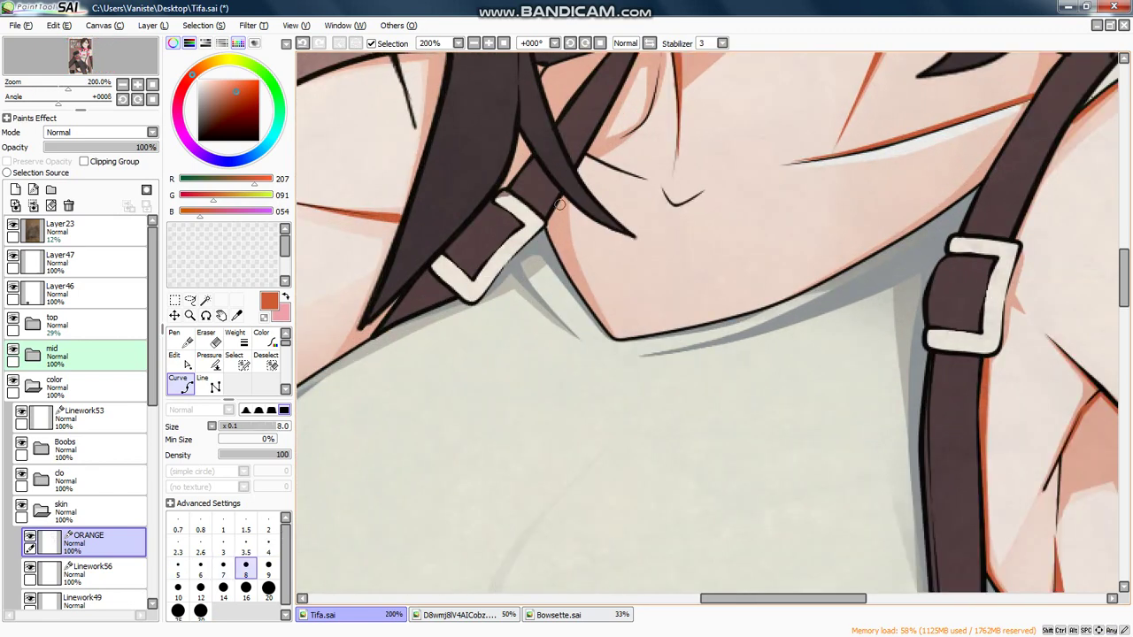
scroll(560, 204, up, 2)
key(bracketright)
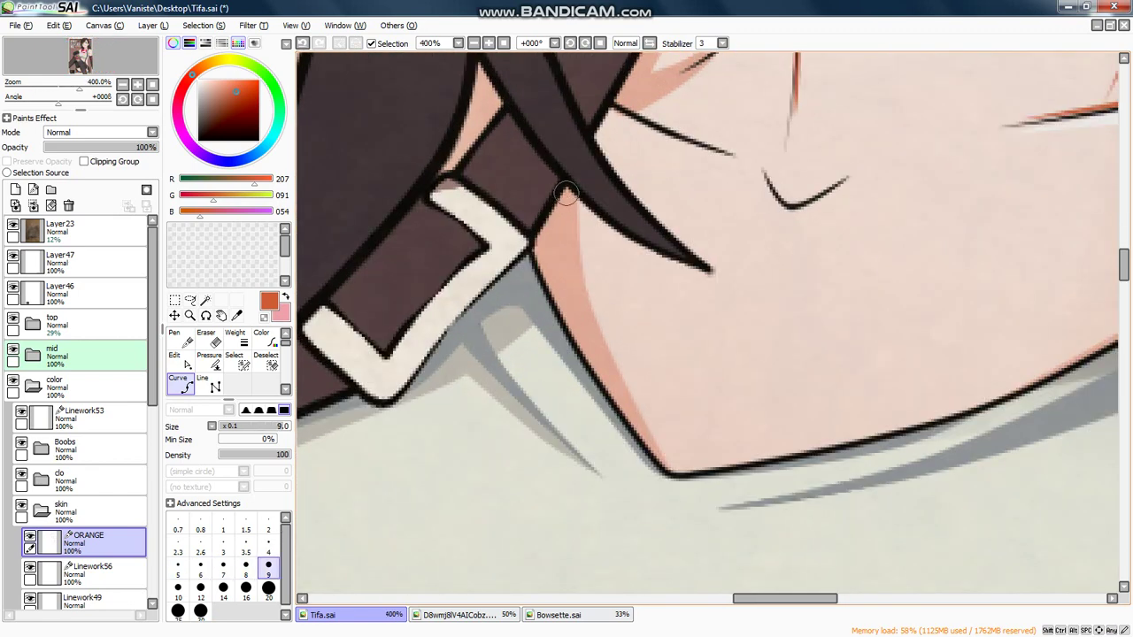
drag(563, 189, 543, 254)
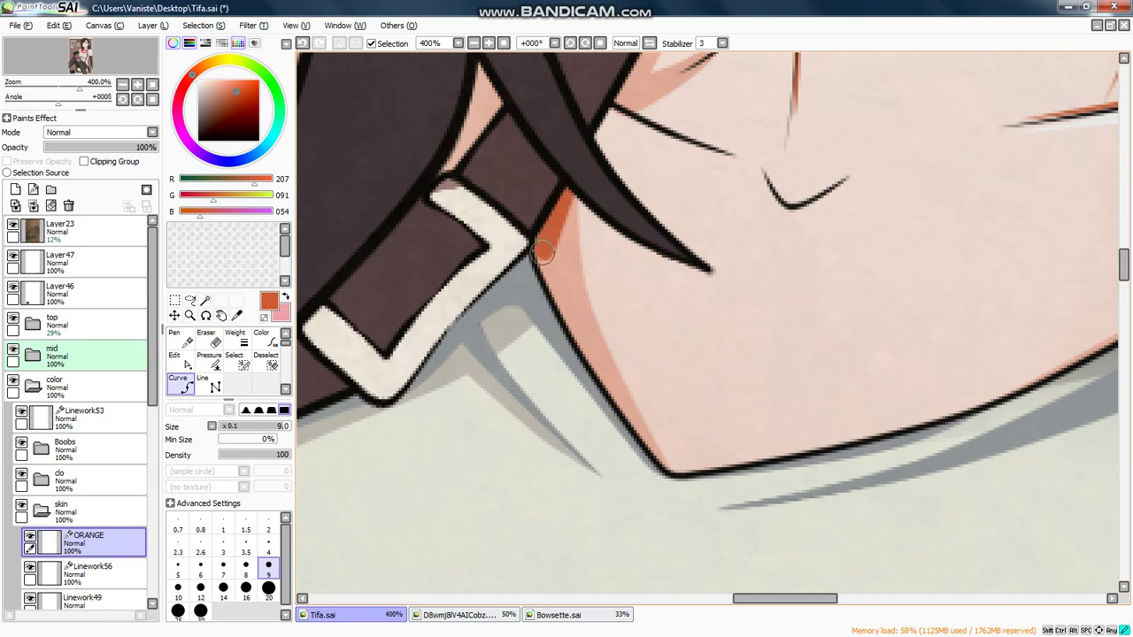
click(557, 292)
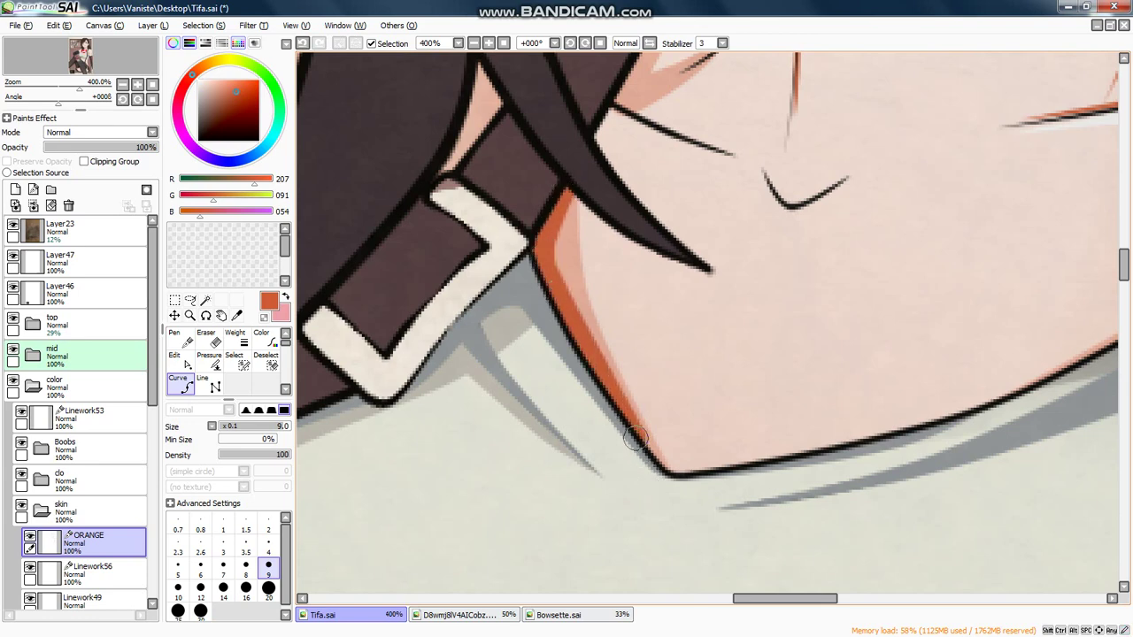
drag(636, 439, 668, 479)
scroll(667, 479, down, 5)
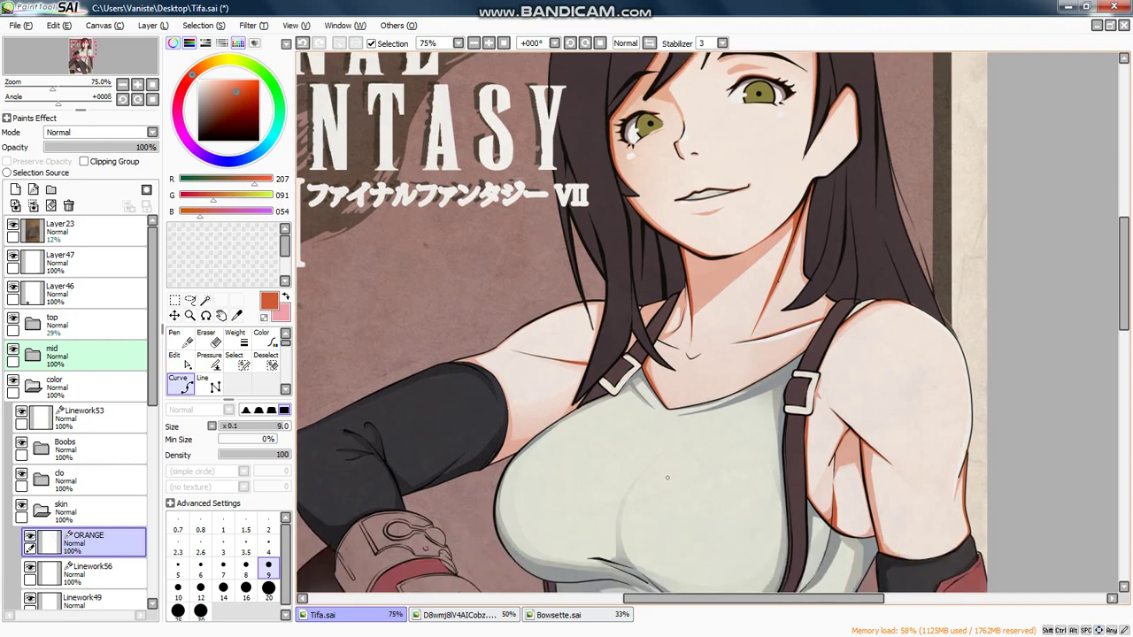
Step: Draw an orange curve along the skin side of the suspender strap down to the buckle, and thin its upper end
scroll(669, 351, up, 3)
drag(694, 232, 597, 405)
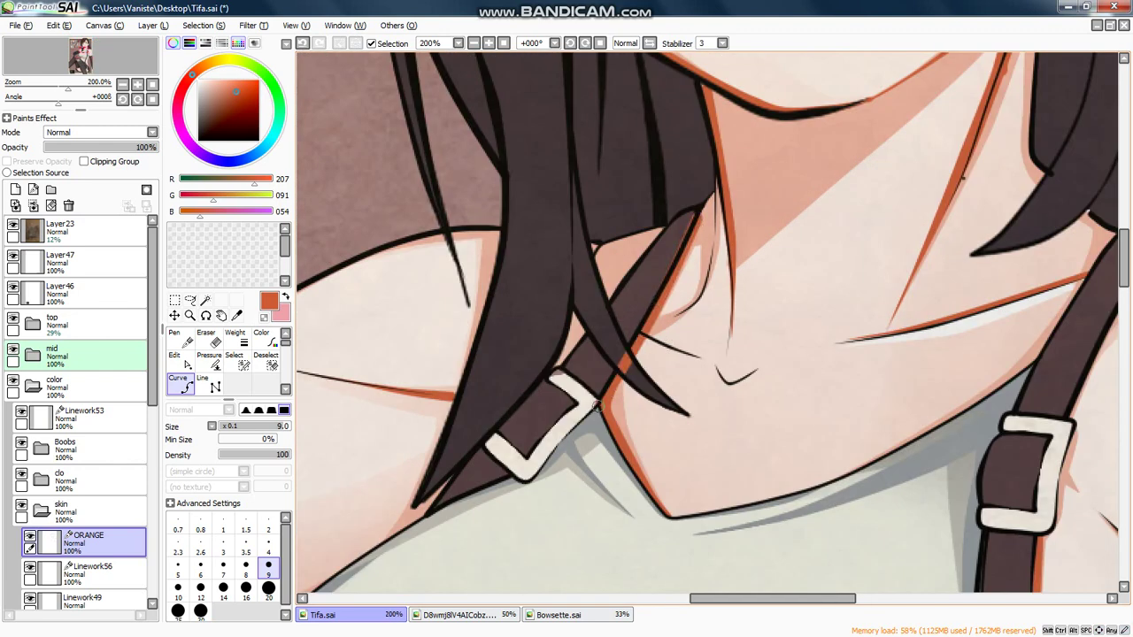
click(210, 361)
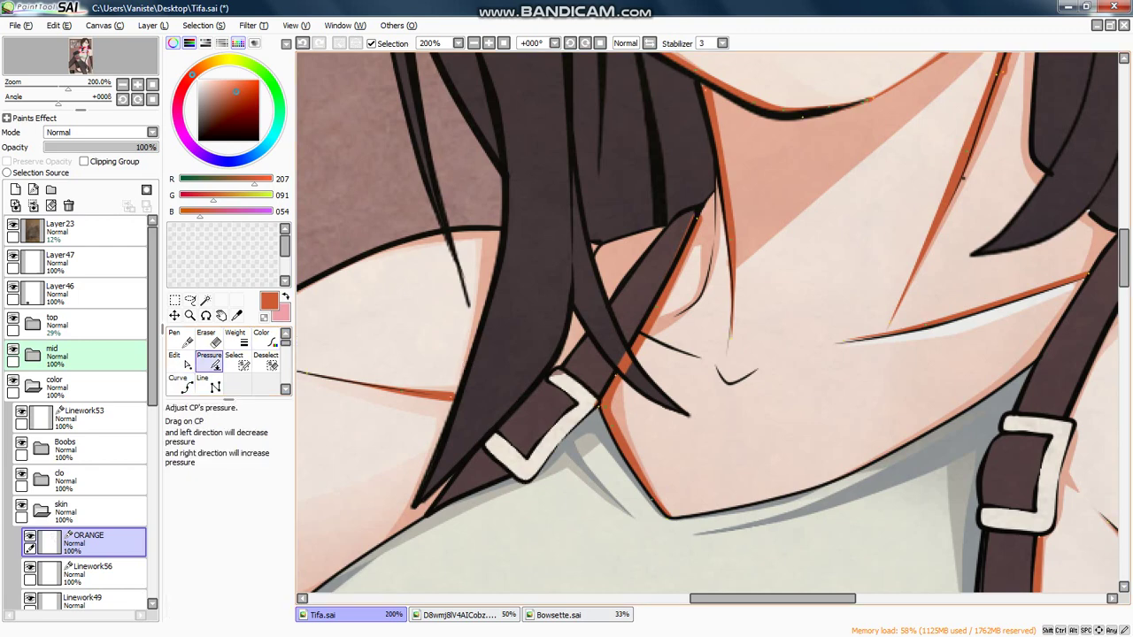
drag(697, 217, 650, 218)
Step: Erase the part of the orange strap curve that crosses the hair lock, using a size 12 eraser
click(209, 339)
scroll(578, 355, up, 3)
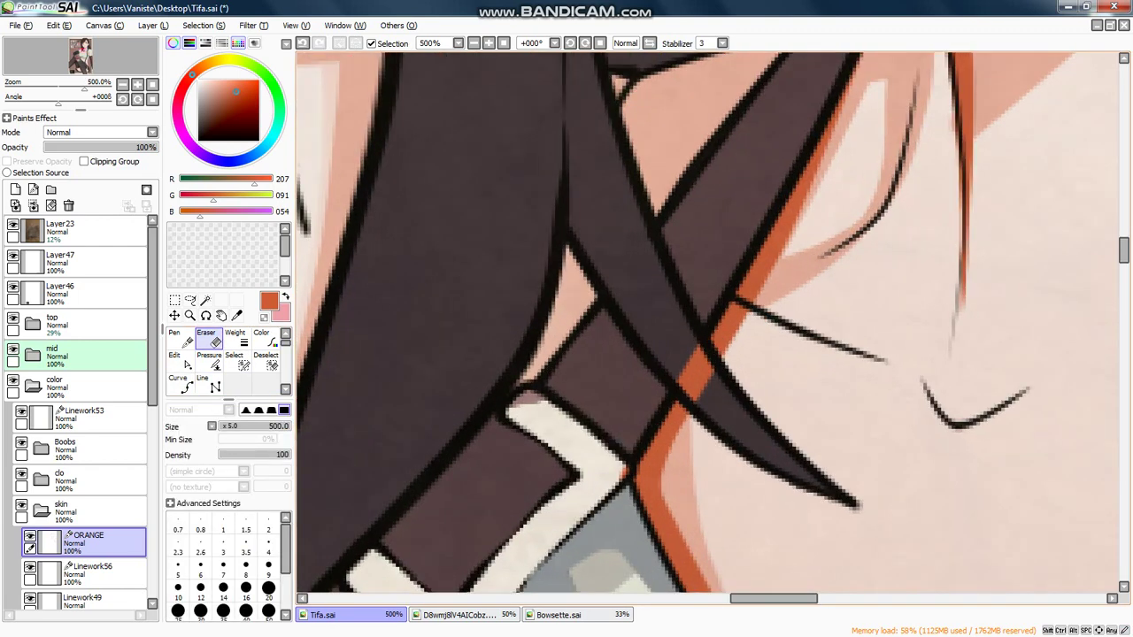
key(bracketleft)
key(bracketleft)
key(bracketleft)
key(bracketleft)
key(bracketleft)
key(bracketleft)
key(bracketleft)
key(bracketleft)
key(bracketleft)
key(bracketleft)
key(bracketleft)
key(bracketleft)
key(bracketleft)
key(bracketleft)
key(bracketleft)
key(bracketleft)
key(bracketleft)
key(bracketleft)
key(bracketleft)
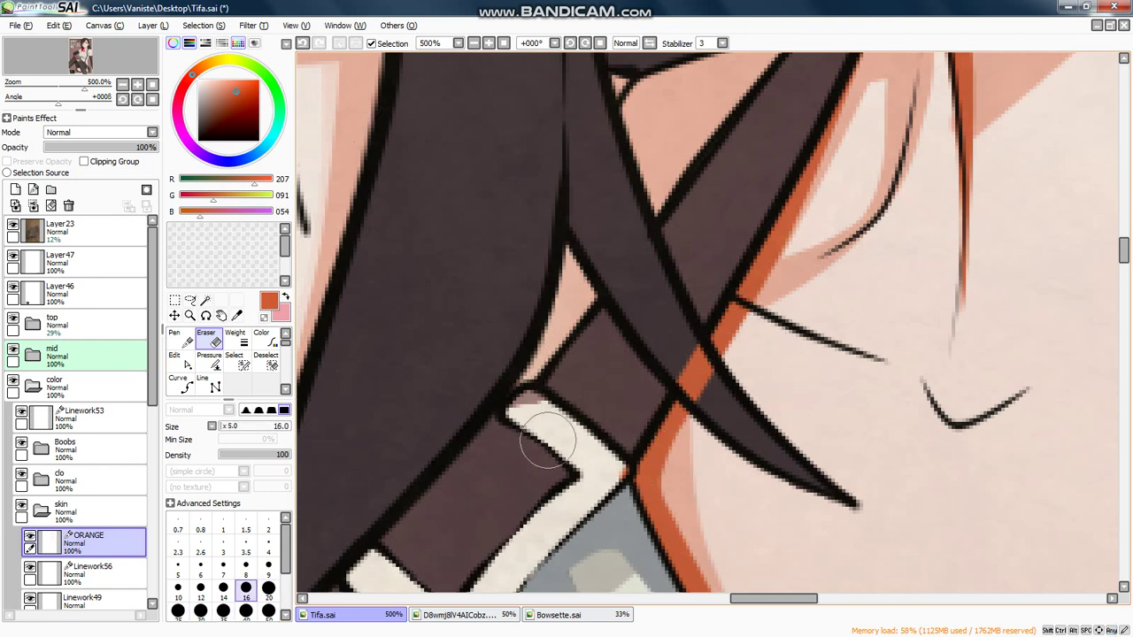
key(bracketleft)
drag(682, 354, 713, 392)
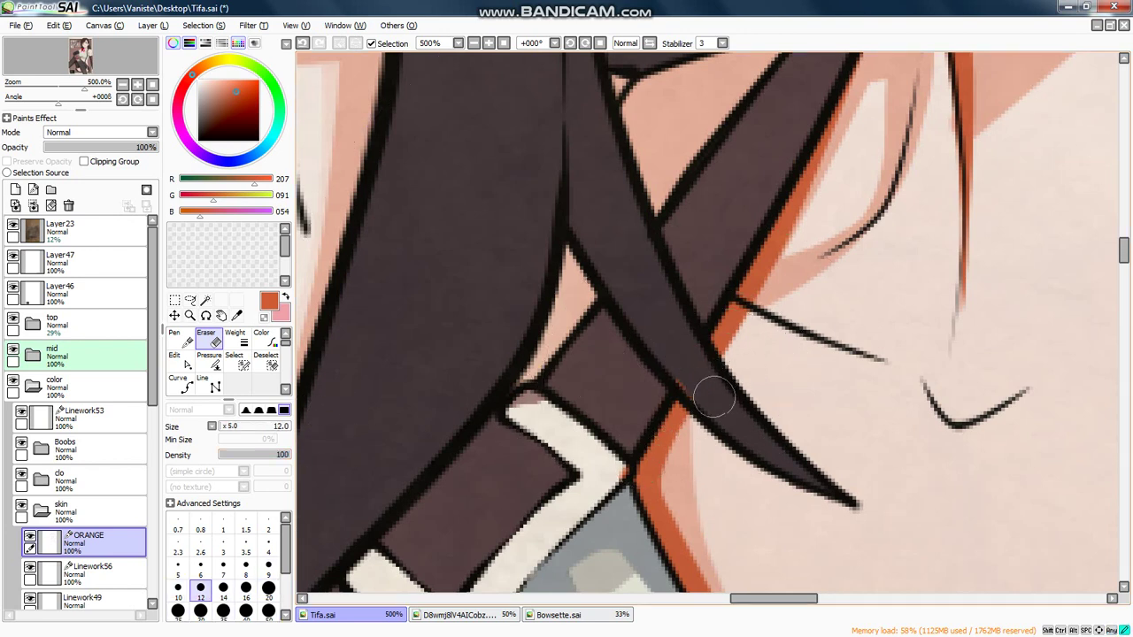
Step: Adjust the point pressure of the cut orange strap curve where it meets the hair lock
click(210, 361)
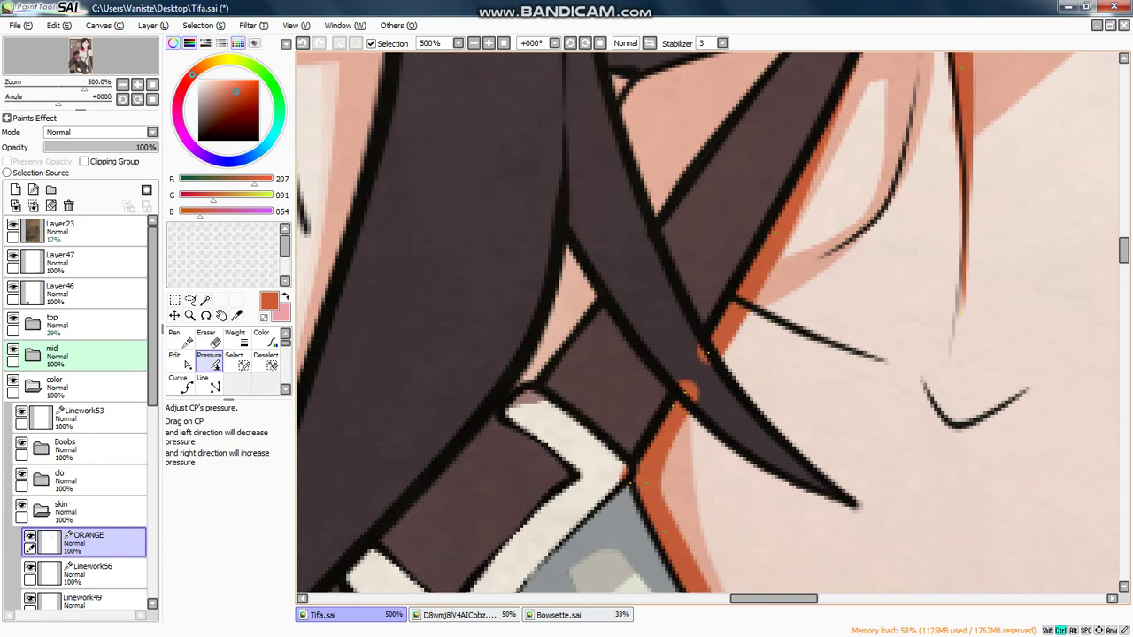
drag(708, 354, 724, 336)
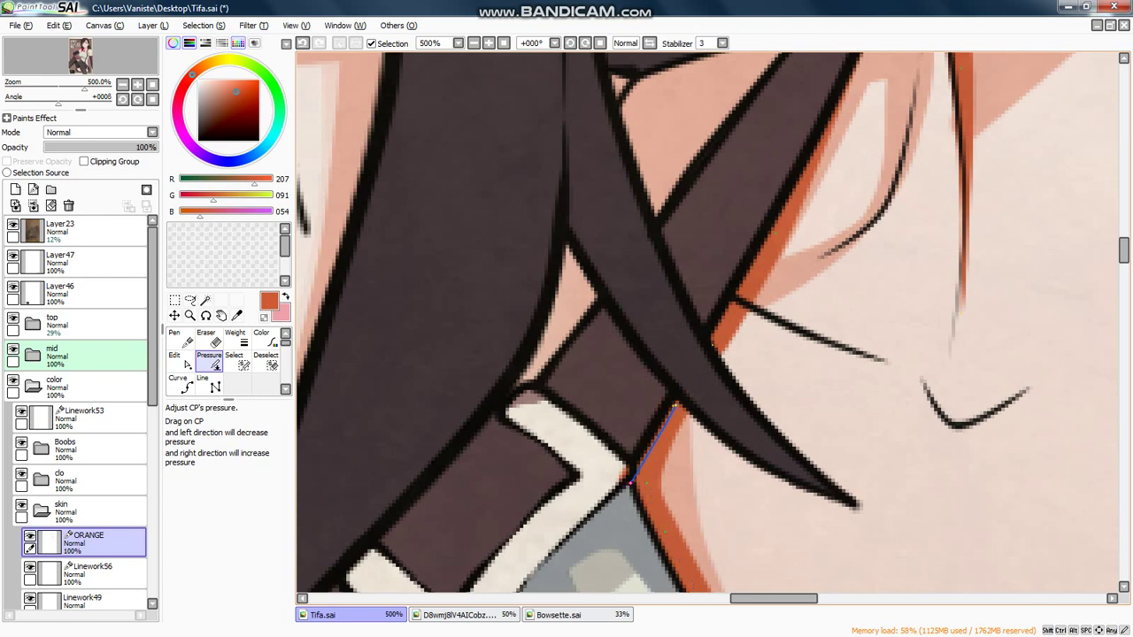
click(181, 383)
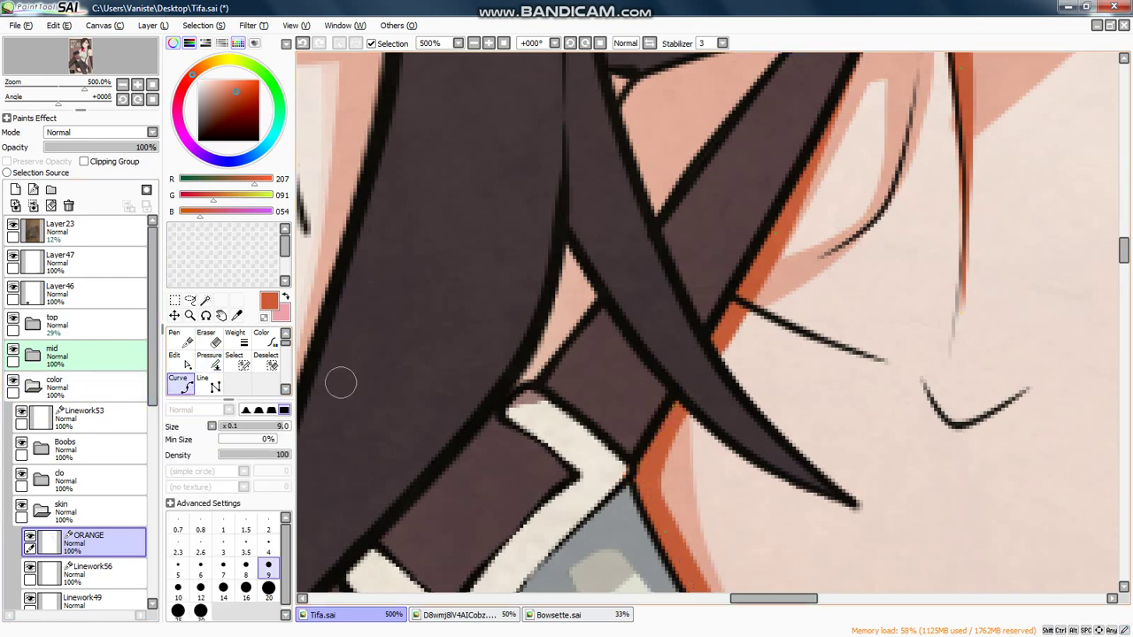
Step: Draw an orange size 9 curve along the jaw contour below the ear, where it meets the hair
scroll(340, 382, down, 8)
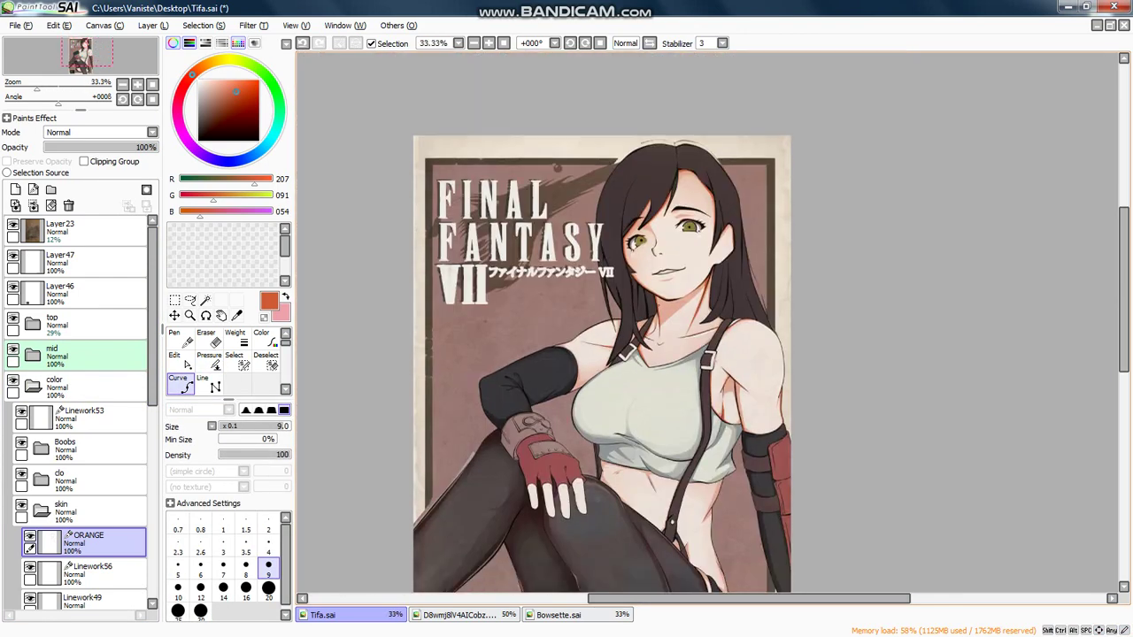
scroll(708, 255, up, 4)
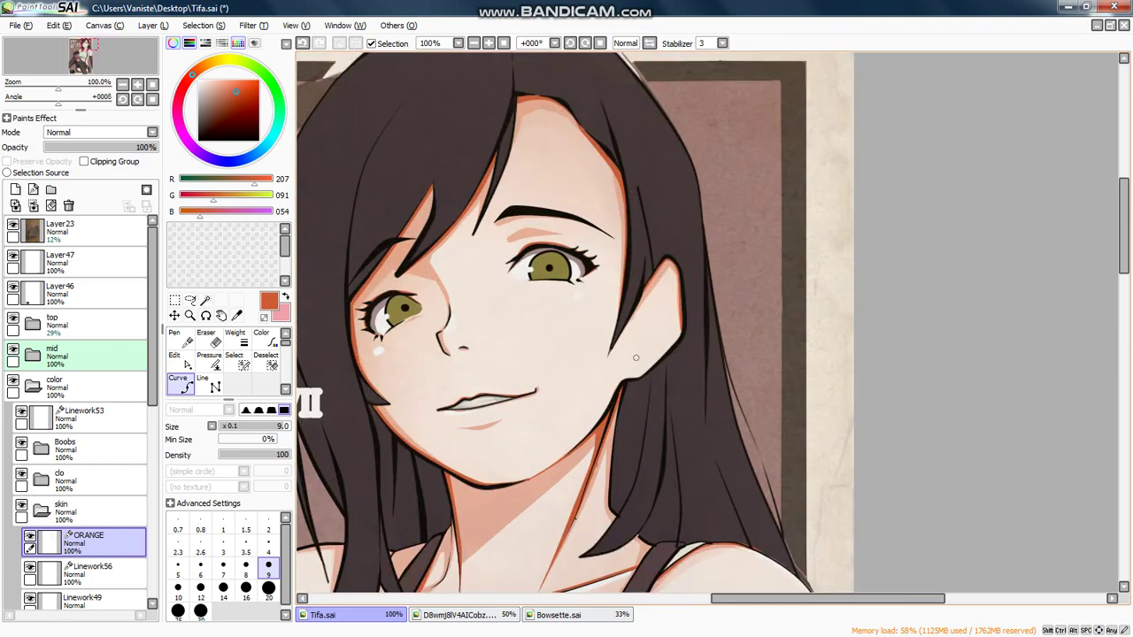
scroll(635, 358, up, 2)
scroll(599, 410, up, 3)
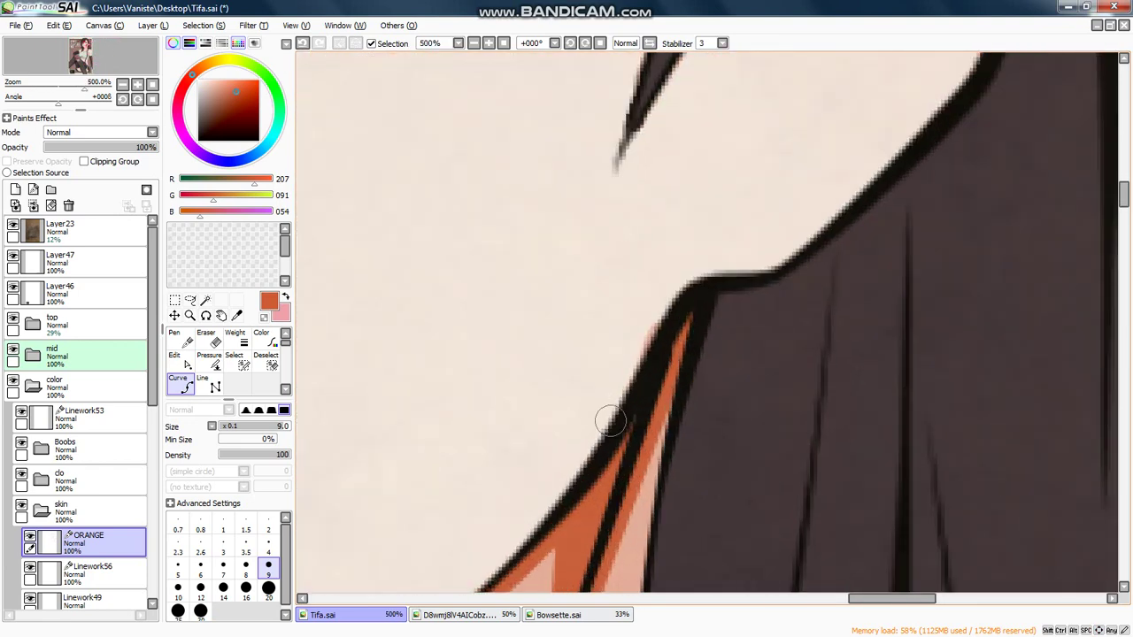
drag(671, 304, 762, 276)
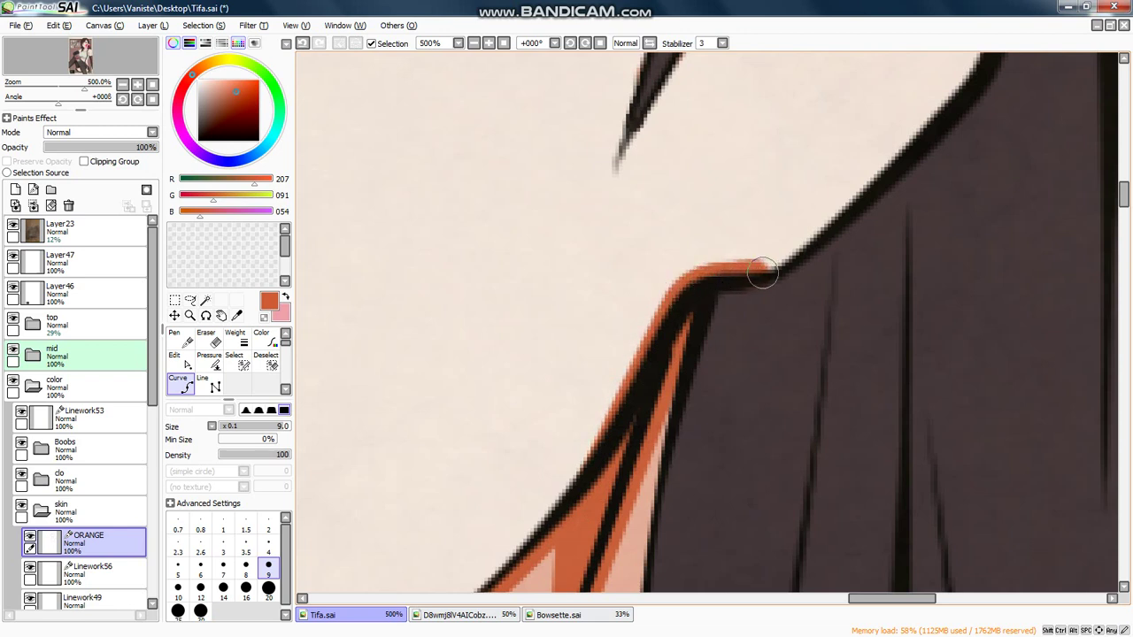
scroll(374, 337, down, 2)
click(209, 360)
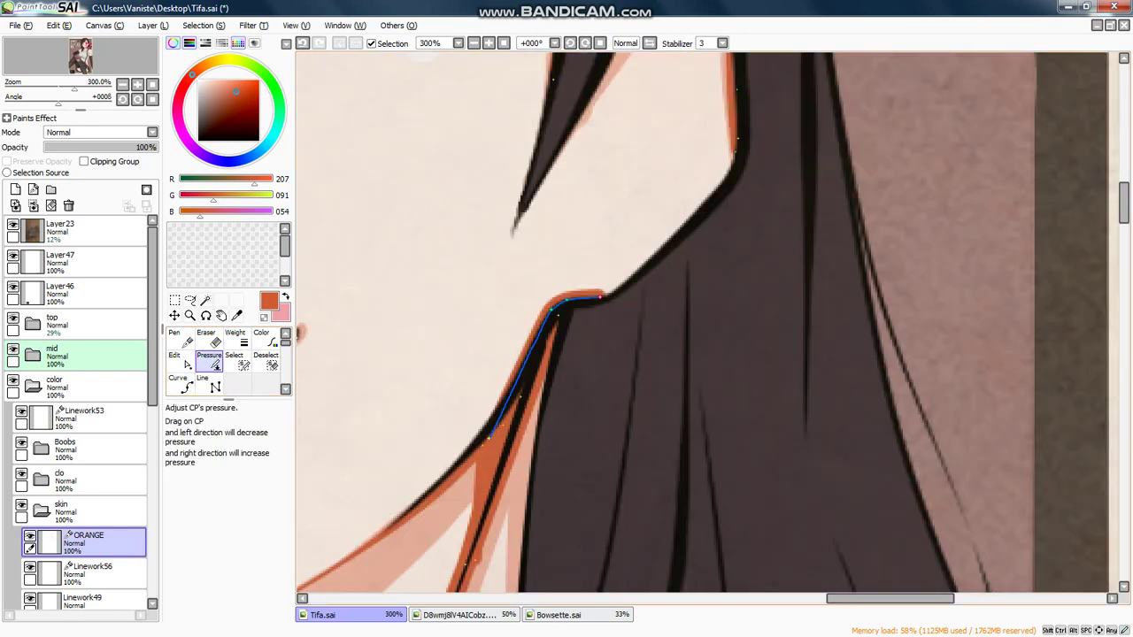
click(181, 383)
Step: Draw an orange size 3 curve under the lower eyelid of the eye nearest the visible ear
scroll(690, 341, down, 4)
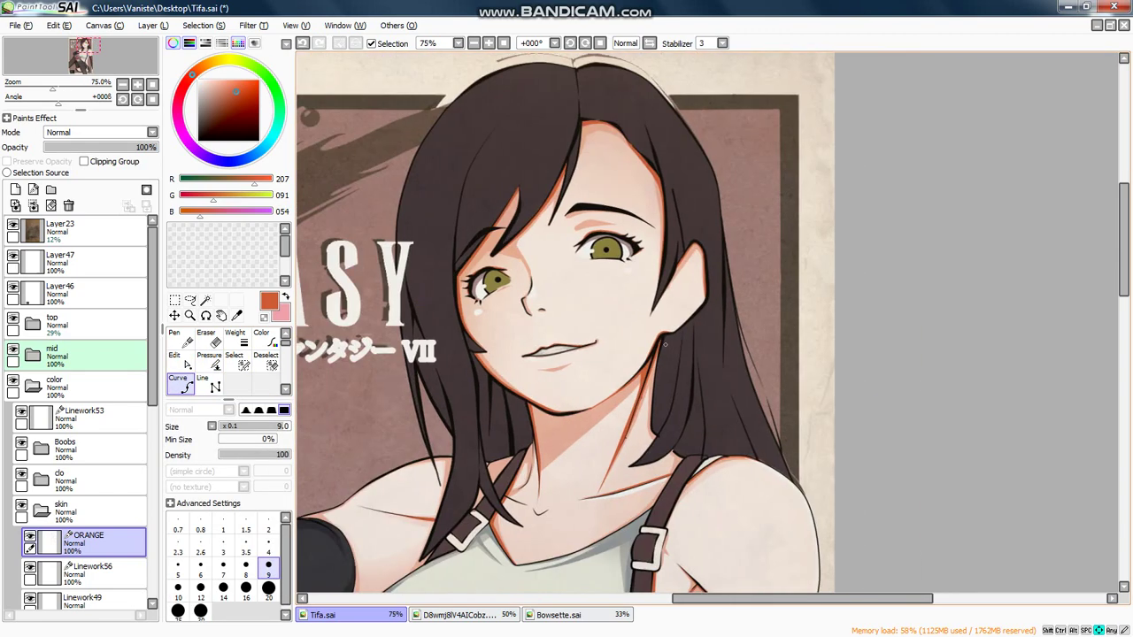
mouse_move(640, 320)
mouse_down()
mouse_move(664, 298)
mouse_move(665, 344)
mouse_up()
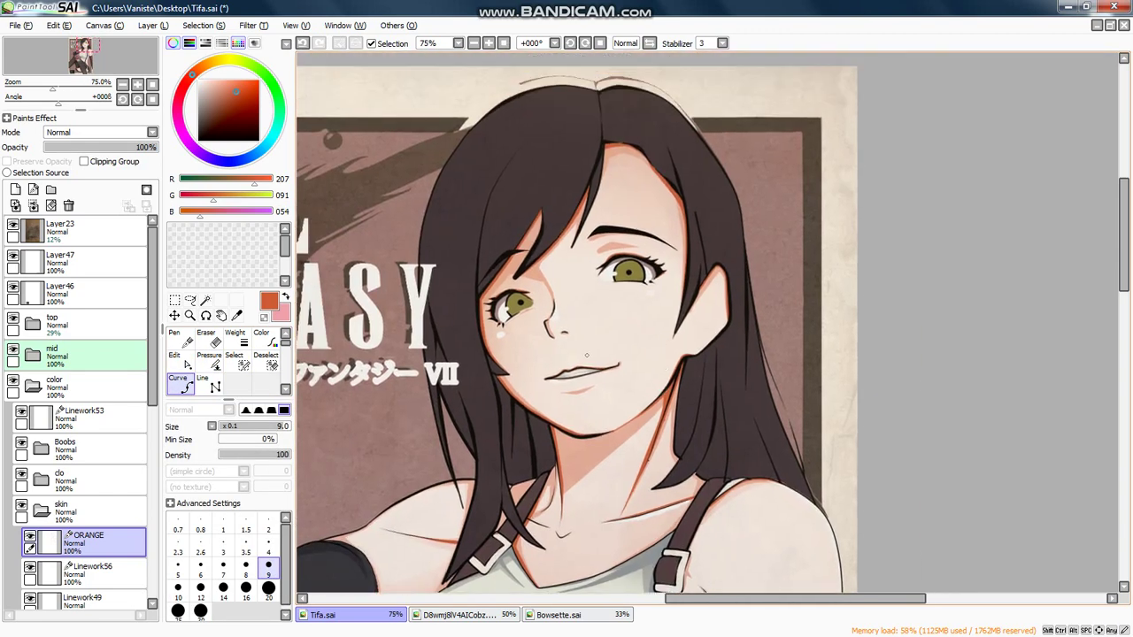
scroll(617, 332, up, 5)
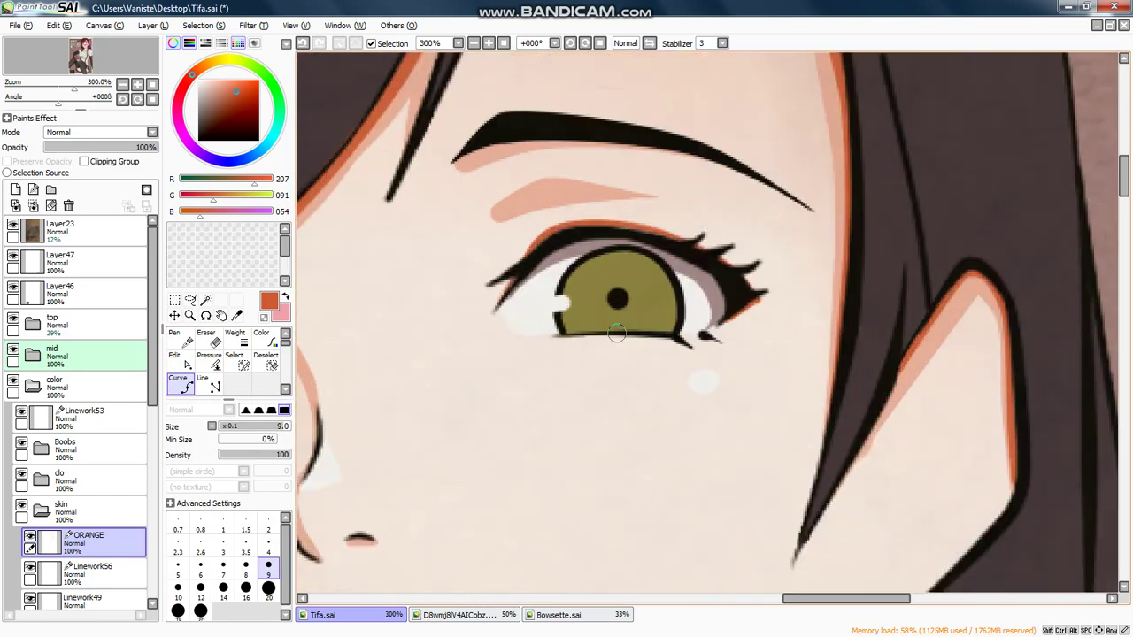
key(bracketleft)
key(bracketleft)
key(bracketleft)
key(bracketleft)
key(bracketleft)
key(bracketleft)
key(bracketleft)
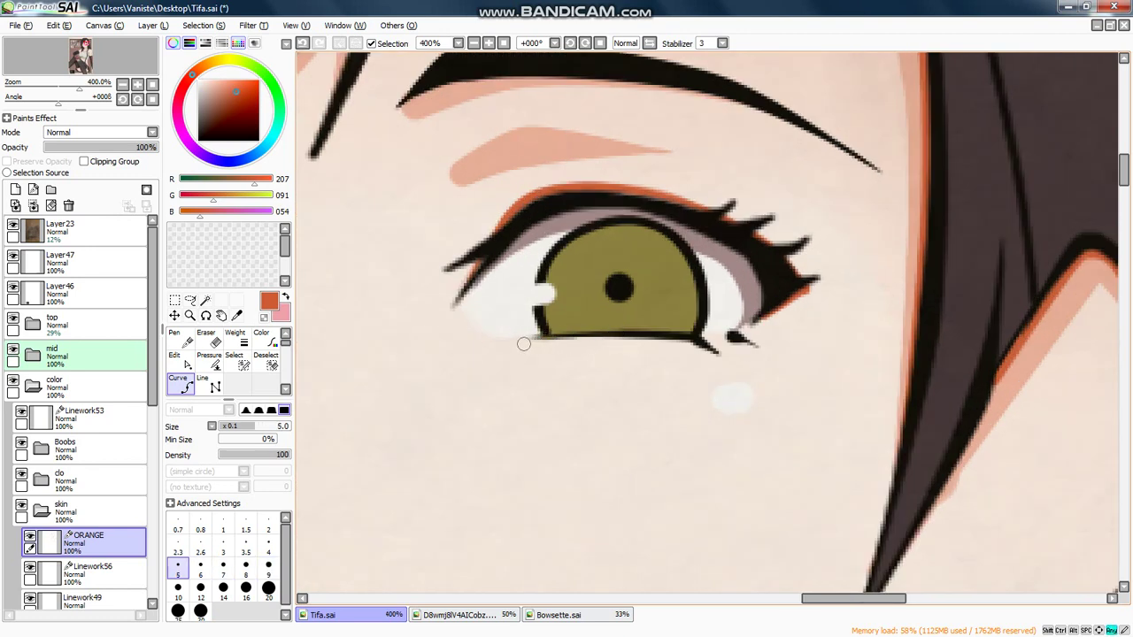
drag(521, 337, 721, 340)
key(ctrl+z)
Step: Taper both ends of the orange lower eyelid curve to 0% pressure
click(209, 361)
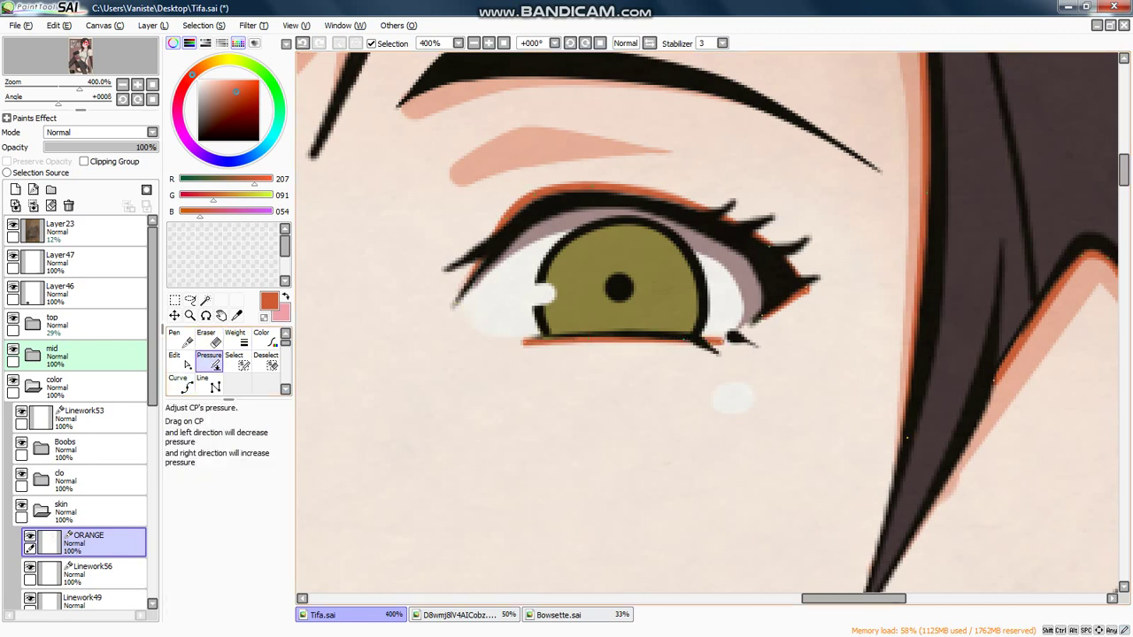
drag(526, 341, 447, 340)
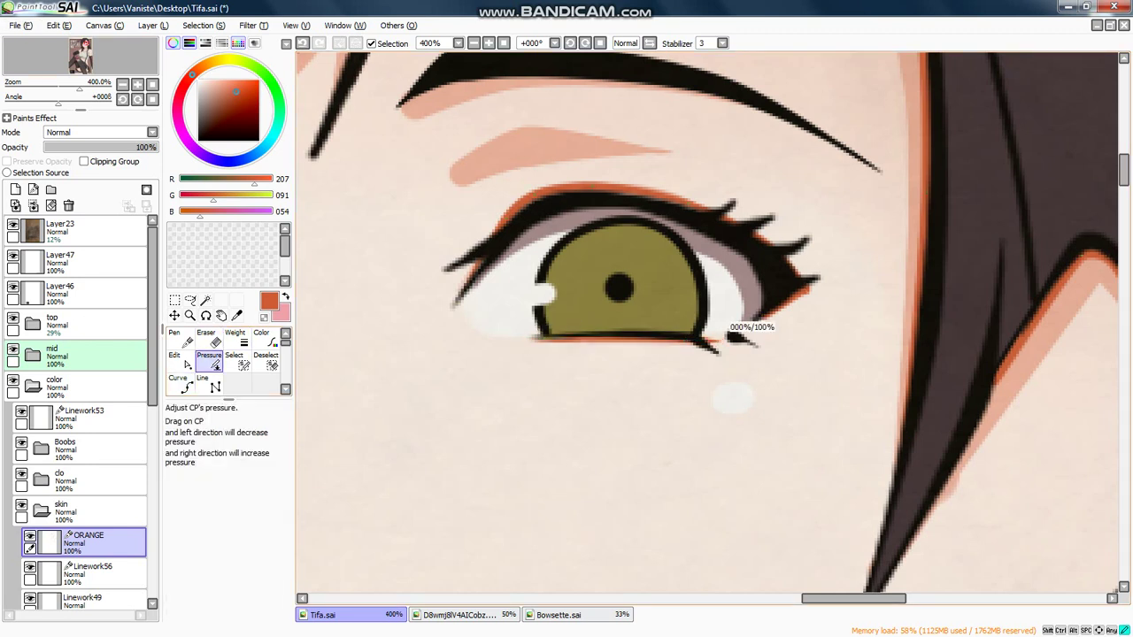
click(177, 382)
Step: Draw an orange size 3 curve along the underside of the mouth opening, from one corner towards the other
scroll(653, 315, down, 5)
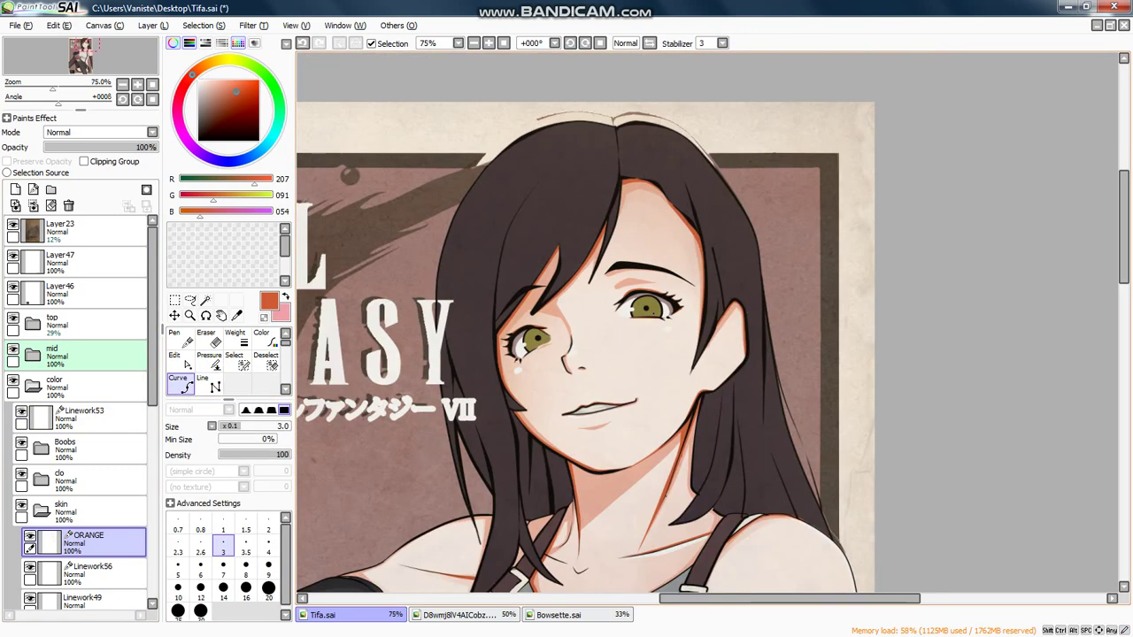
drag(653, 315, 717, 270)
scroll(629, 362, up, 6)
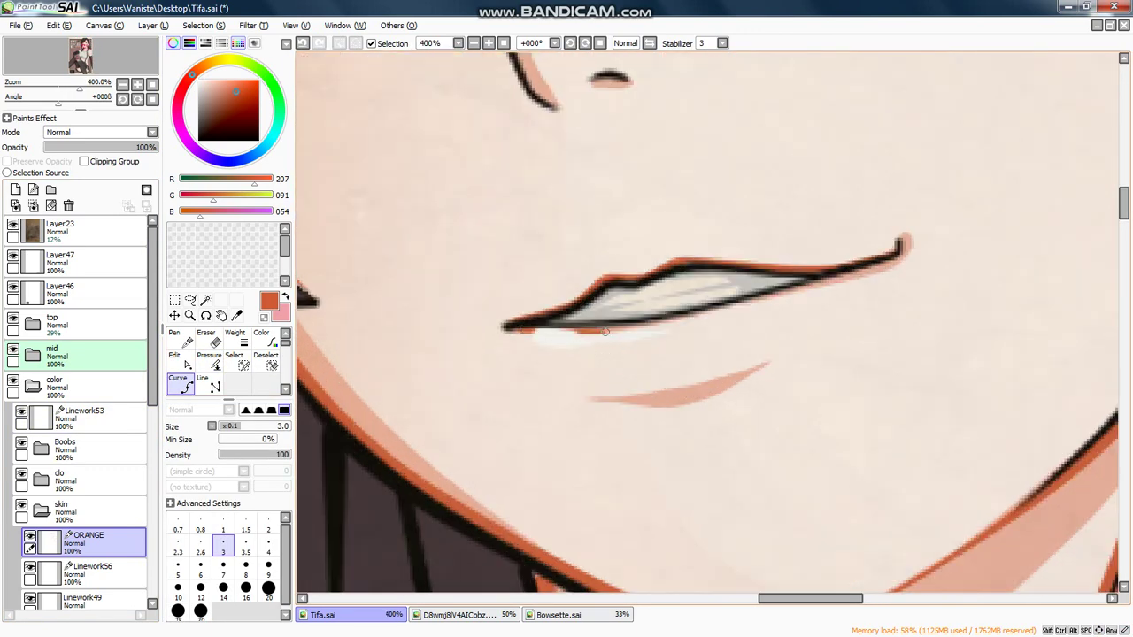
click(606, 331)
click(684, 321)
double_click(807, 284)
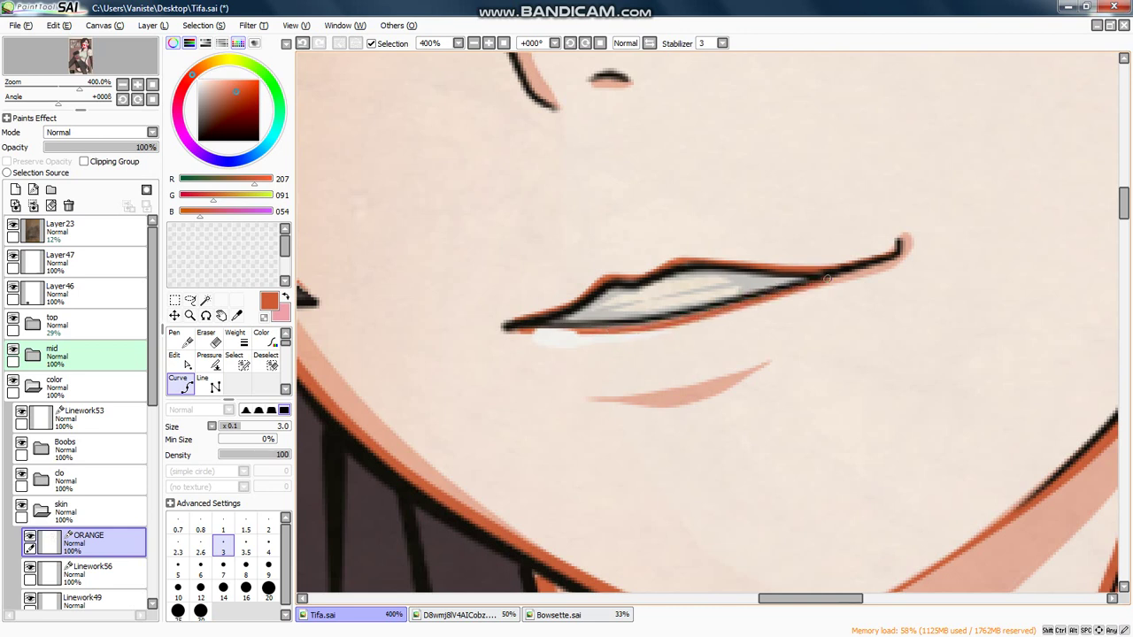
Step: Taper the ends of the orange lower lip curve to 0% pressure and thicken its middle points, one to 118%
click(209, 360)
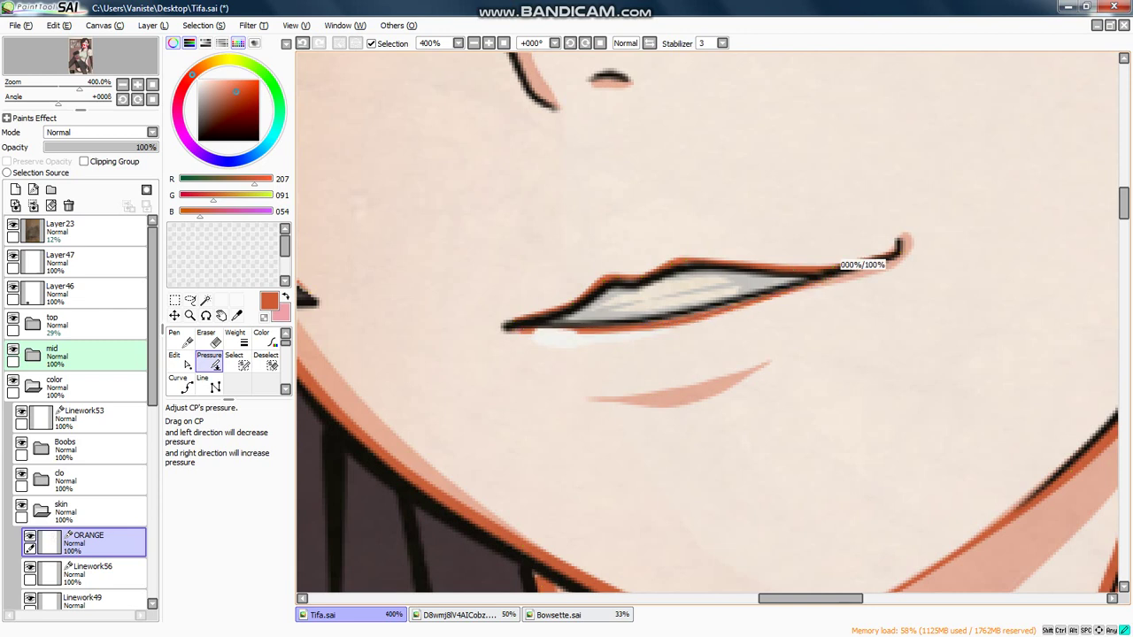
drag(522, 330, 469, 330)
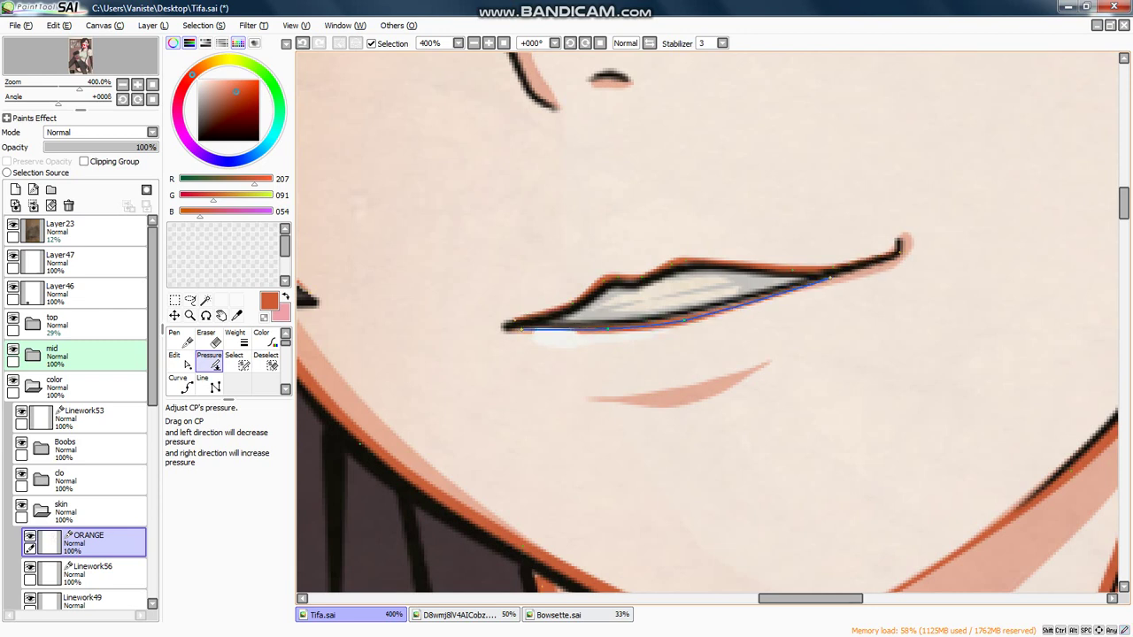
drag(684, 320, 723, 321)
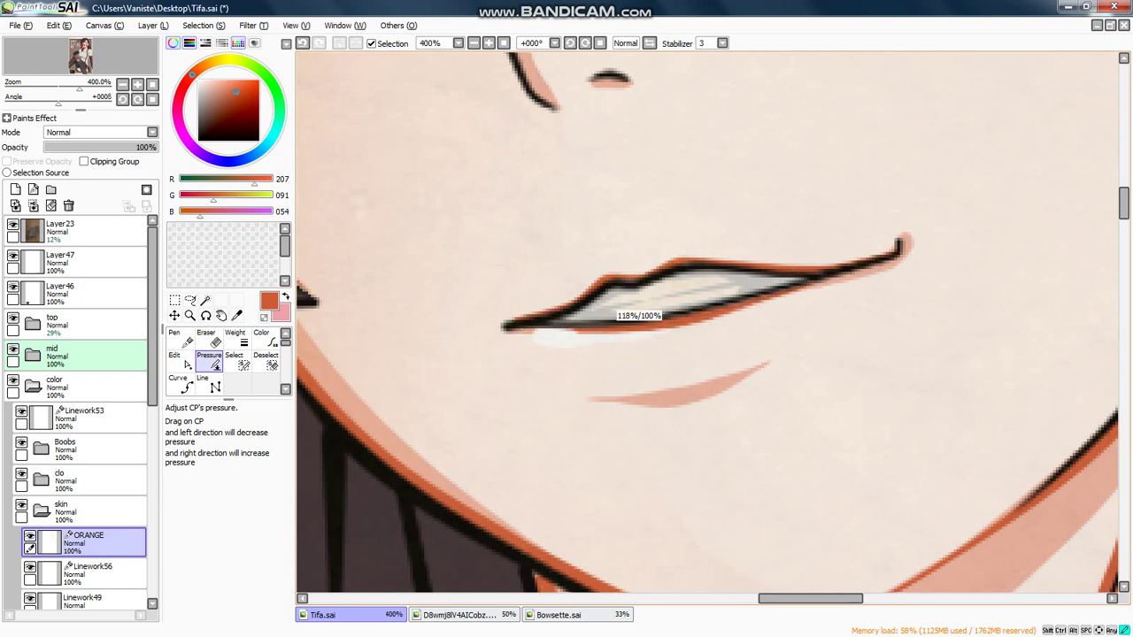
click(180, 383)
Step: Mirror the canvas view horizontally to check the face
scroll(576, 361, down, 10)
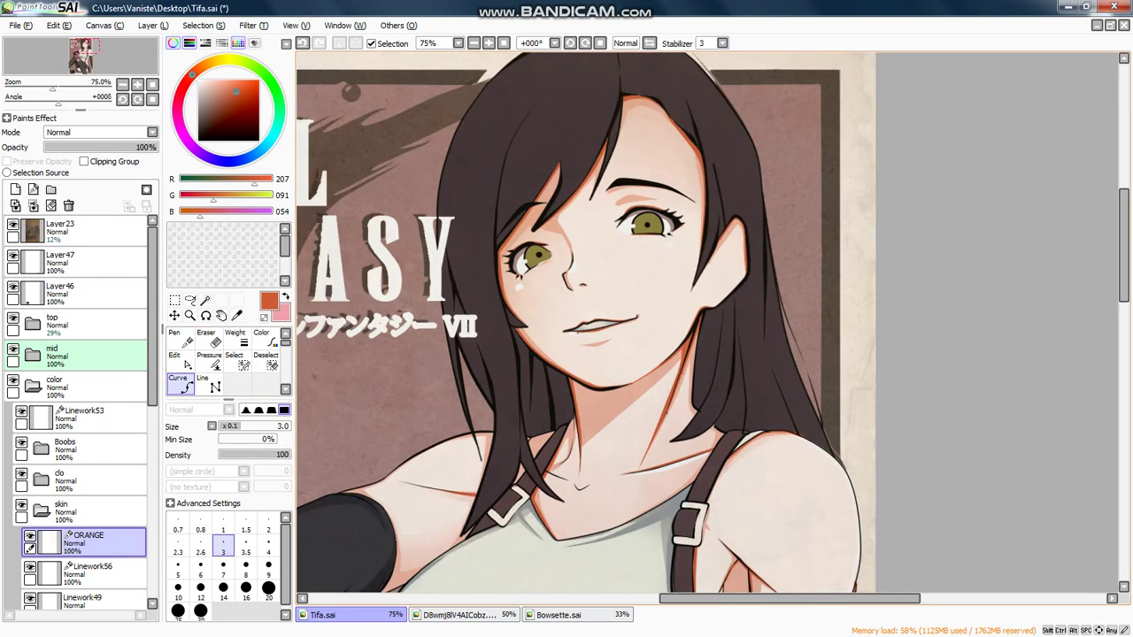
scroll(584, 323, down, 1)
key(h)
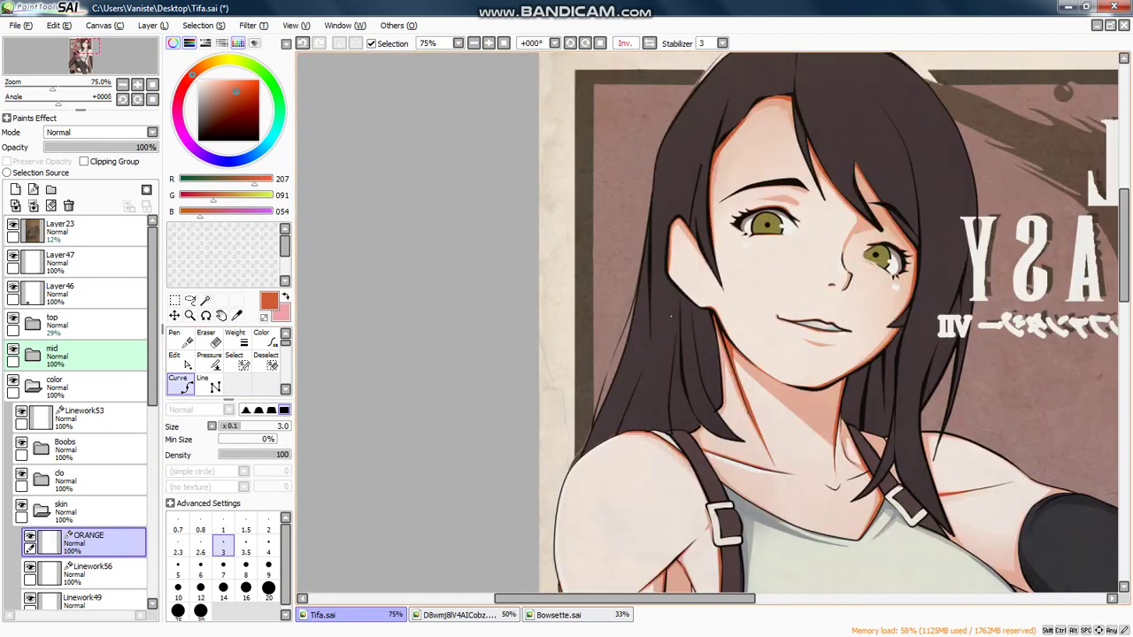
Step: Return the canvas to its normal orientation and show the poster illustration side by side with the reference image
key(h)
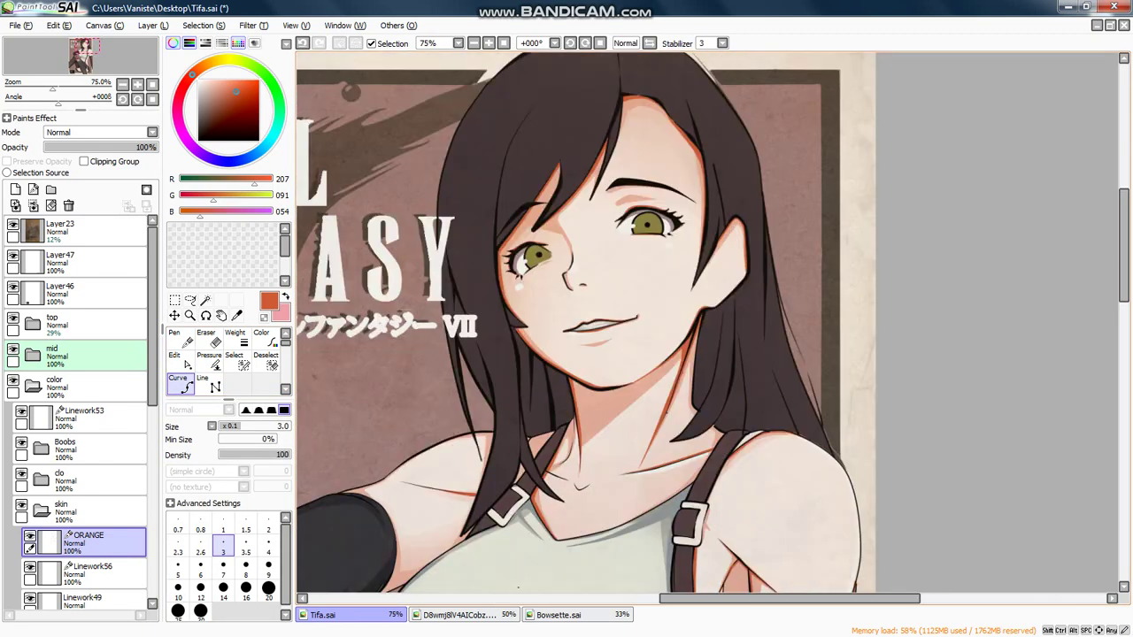
click(1112, 24)
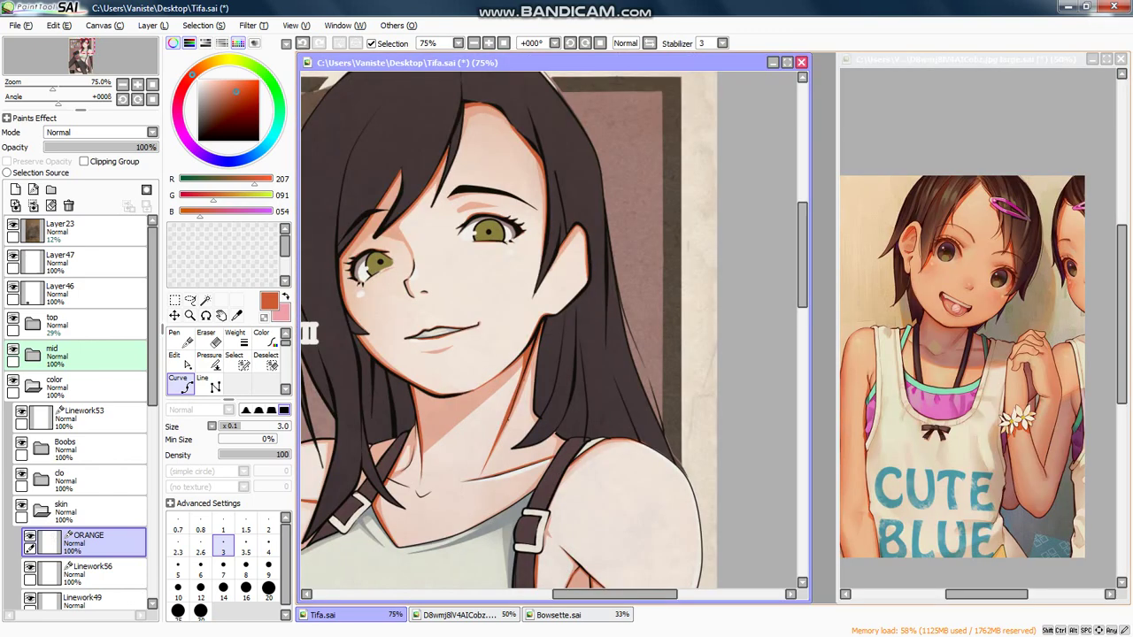
key(Left)
key(Left)
key(Left)
key(Down)
key(Left)
key(Left)
key(Down)
key(Down)
key(Up)
key(Up)
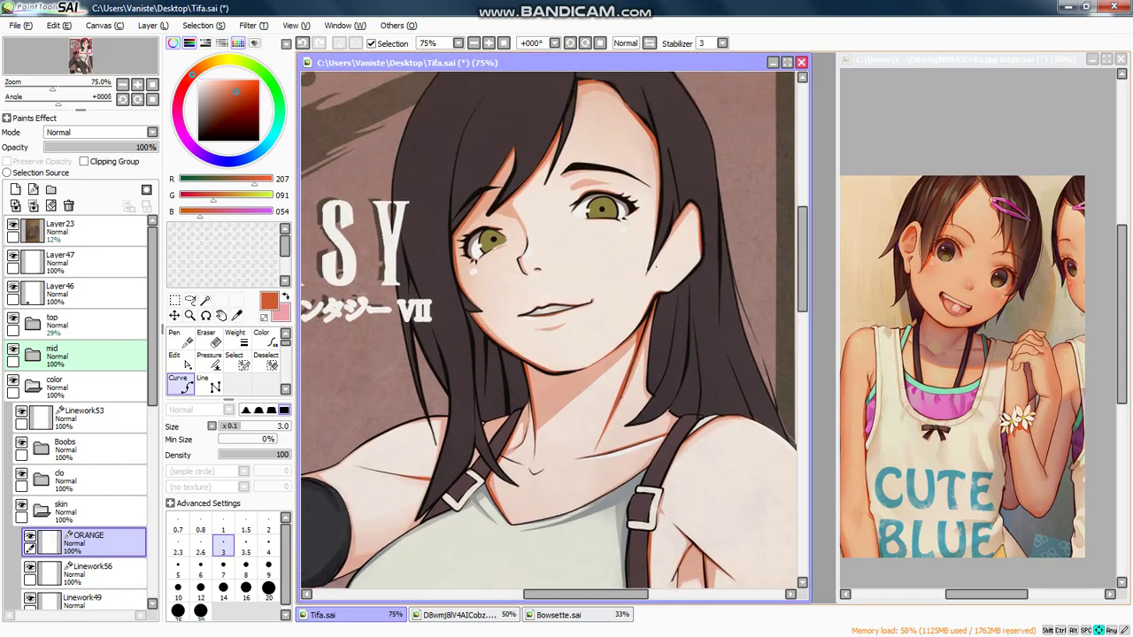
key(Up)
key(Down)
Step: Mirror the reference image and enlarge its view on the girl's ear to compare it with the illustration
click(982, 275)
key(h)
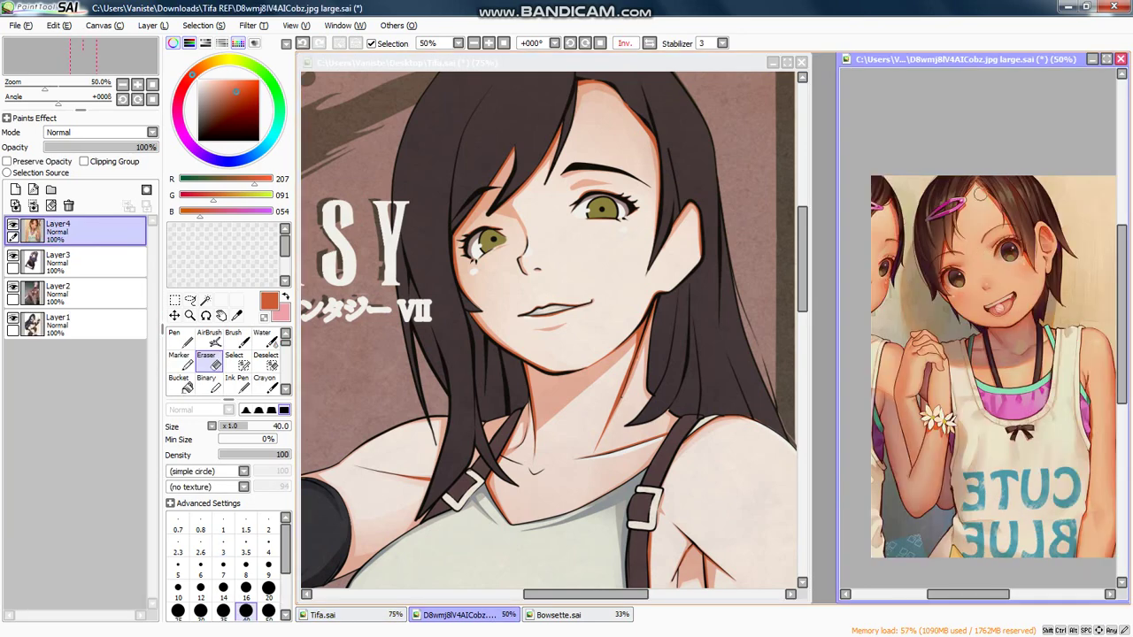
scroll(1014, 259, up, 3)
key(Up)
key(Up)
key(Up)
key(Right)
key(Right)
key(Right)
key(Right)
click(661, 288)
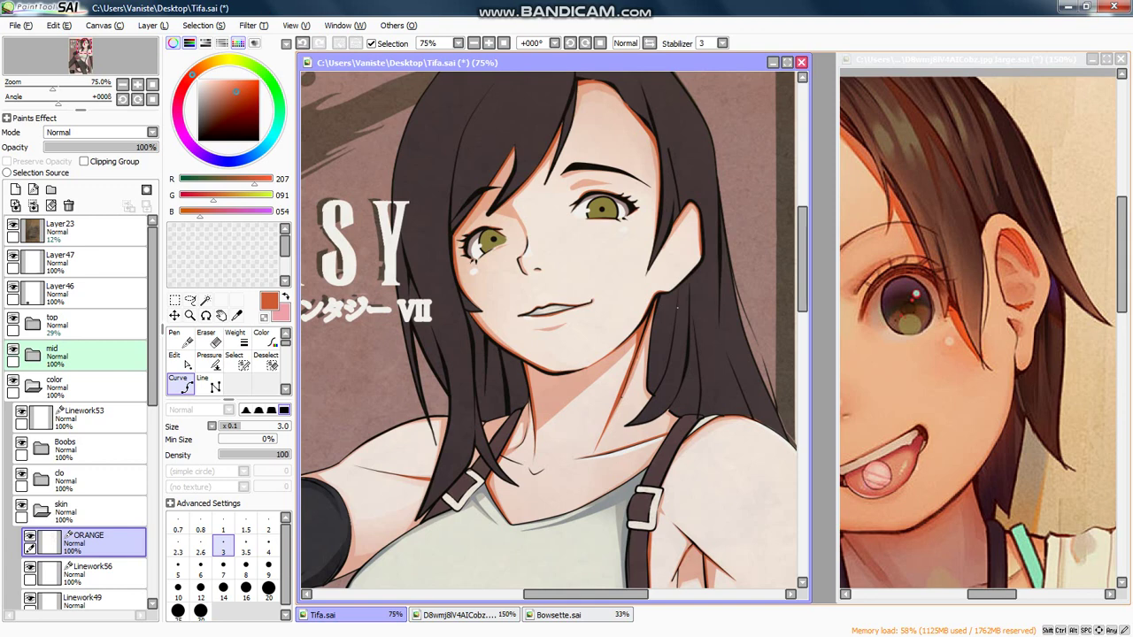
Step: Draw a dark red-brown (111, 28, 1) size 2.6 curve for the inner fold of Tifa's ear, hooking inward at its lower end
key(Left)
key(Down)
key(Up)
key(Up)
key(Up)
click(232, 102)
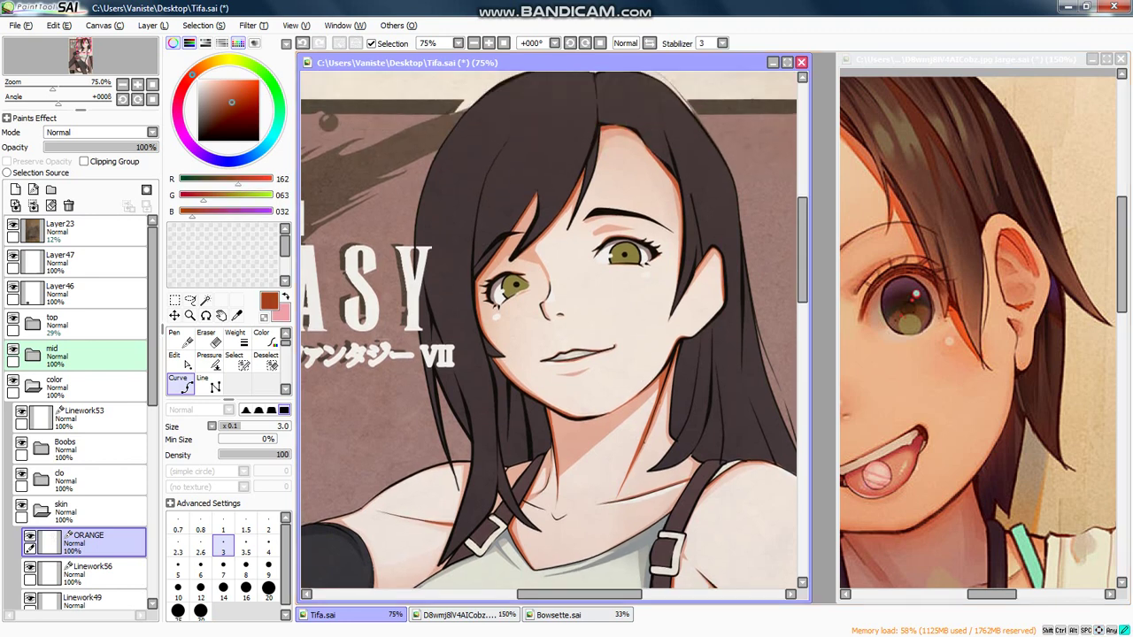
click(226, 114)
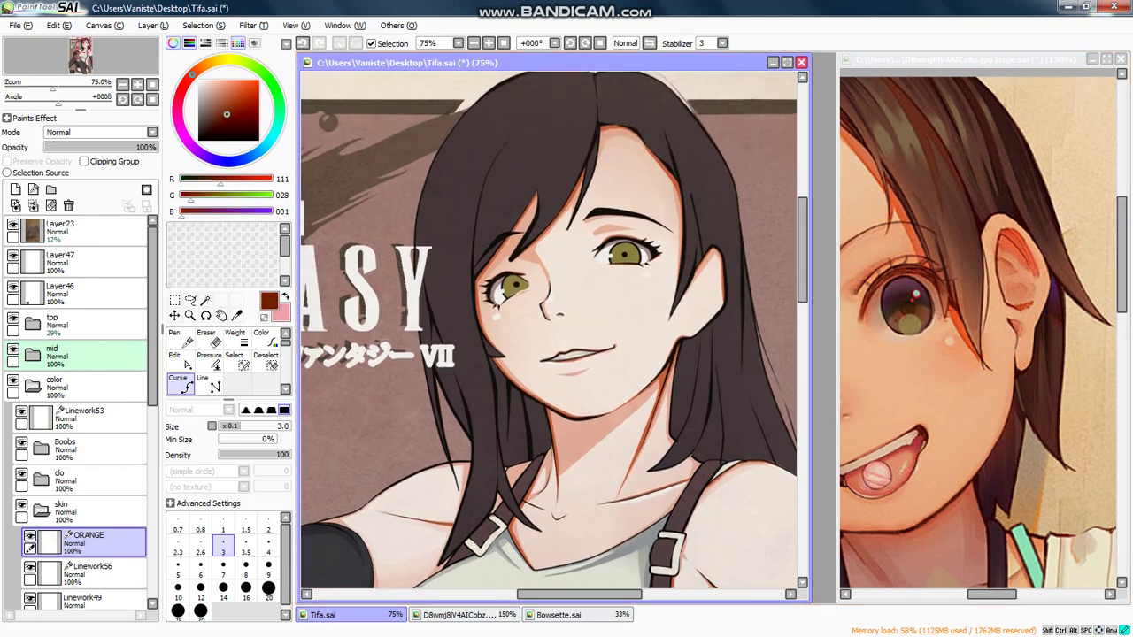
scroll(708, 263, up, 4)
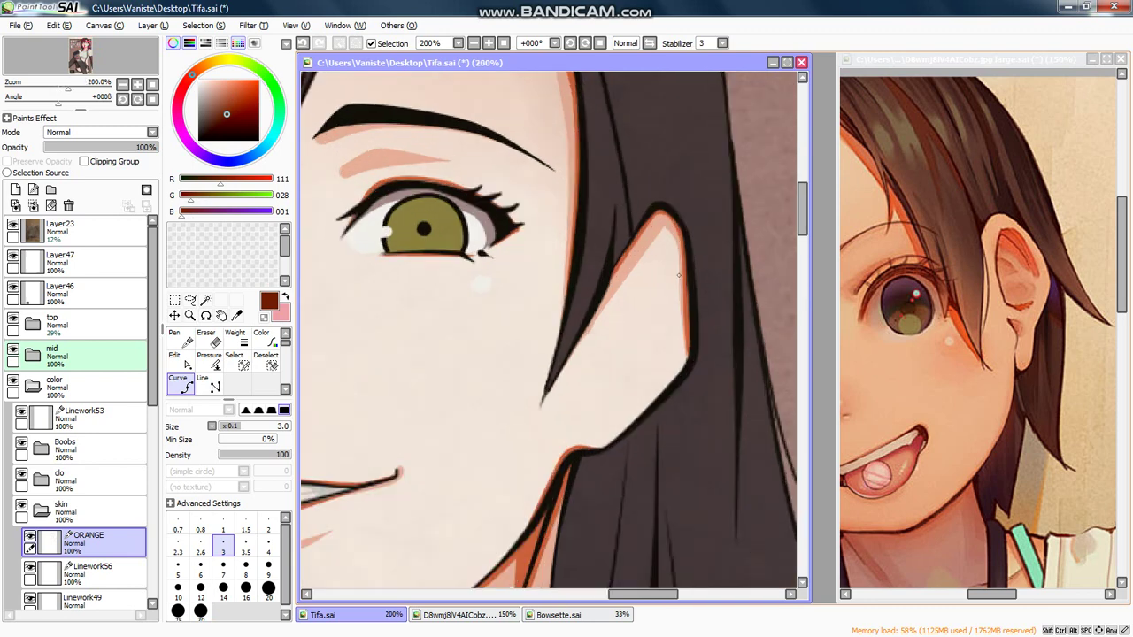
key(bracketleft)
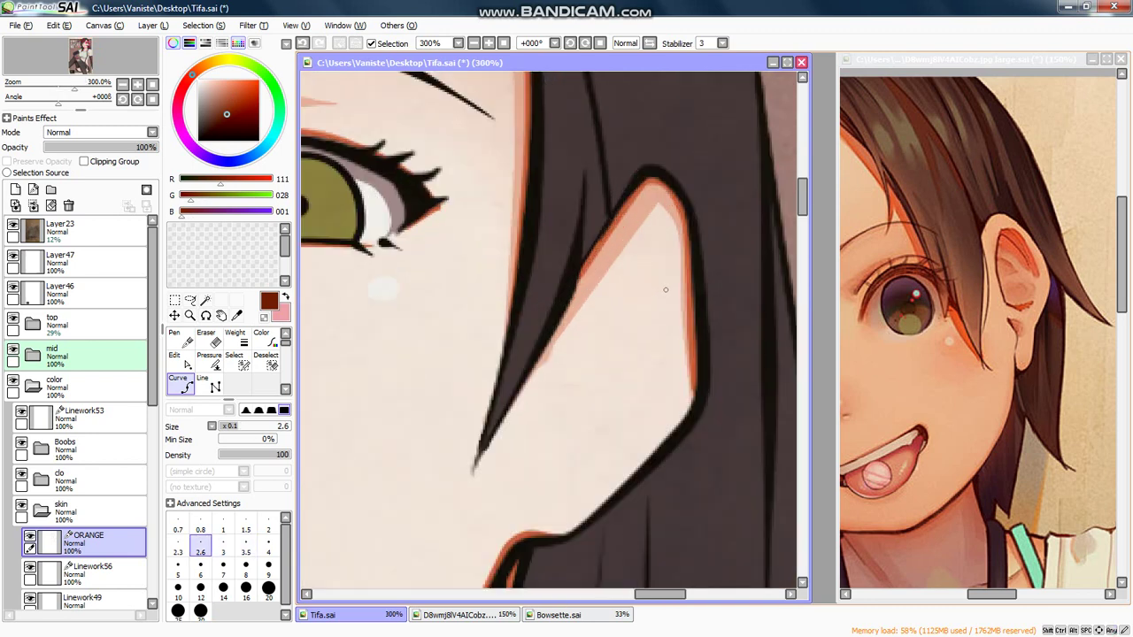
click(653, 247)
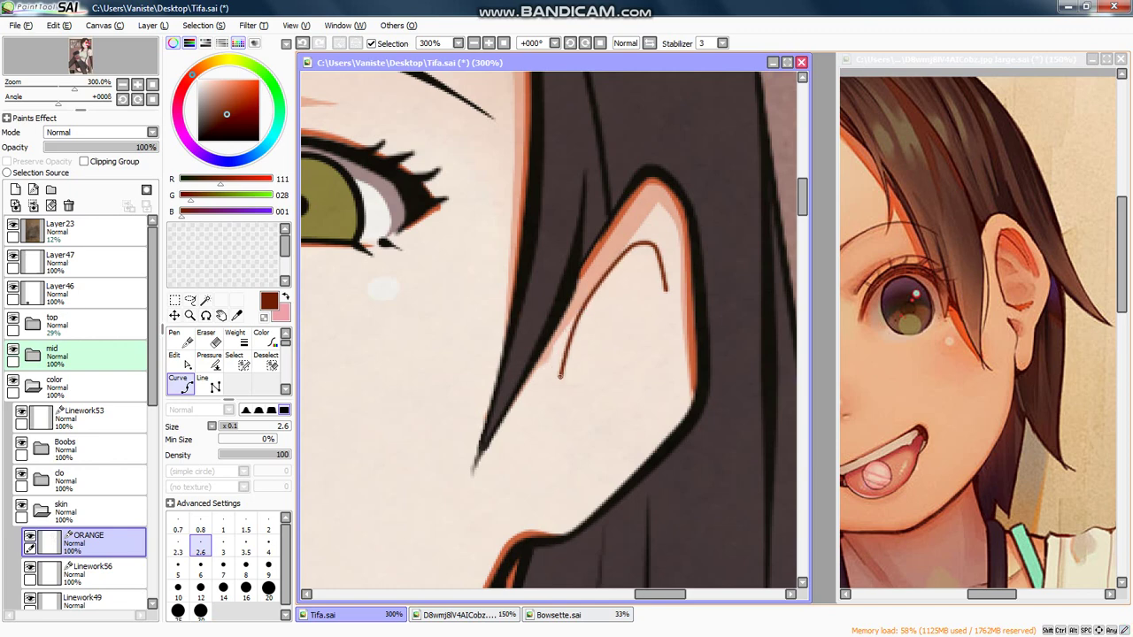
click(559, 376)
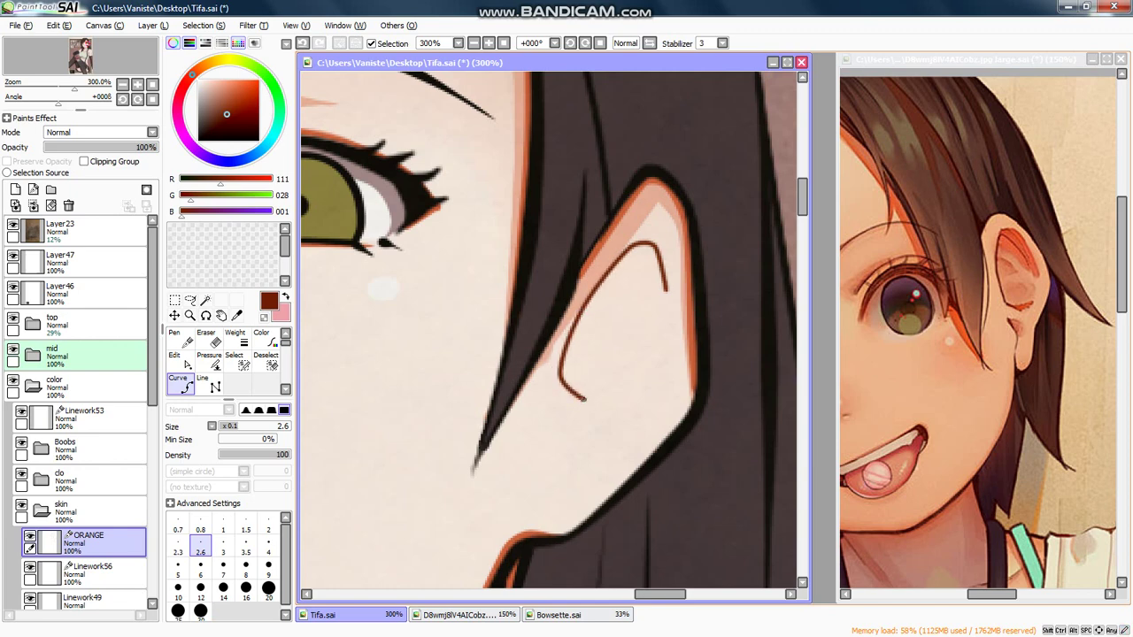
Step: Taper both ends of the dark red-brown inner ear curve by lowering their point pressure
click(209, 359)
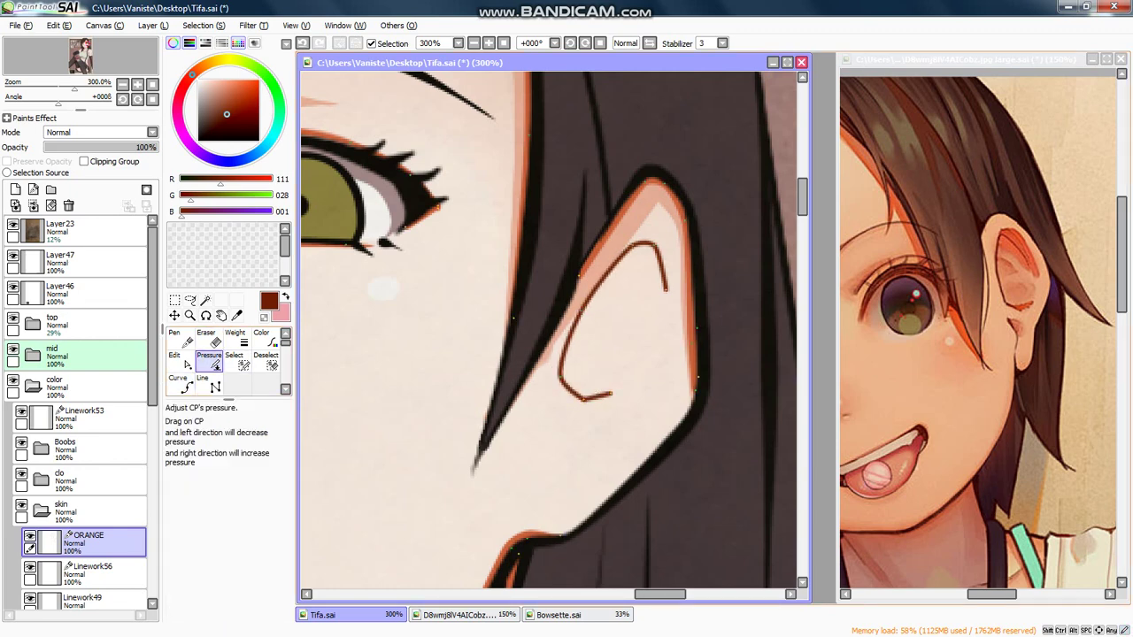
drag(666, 289, 616, 291)
scroll(610, 393, down, 5)
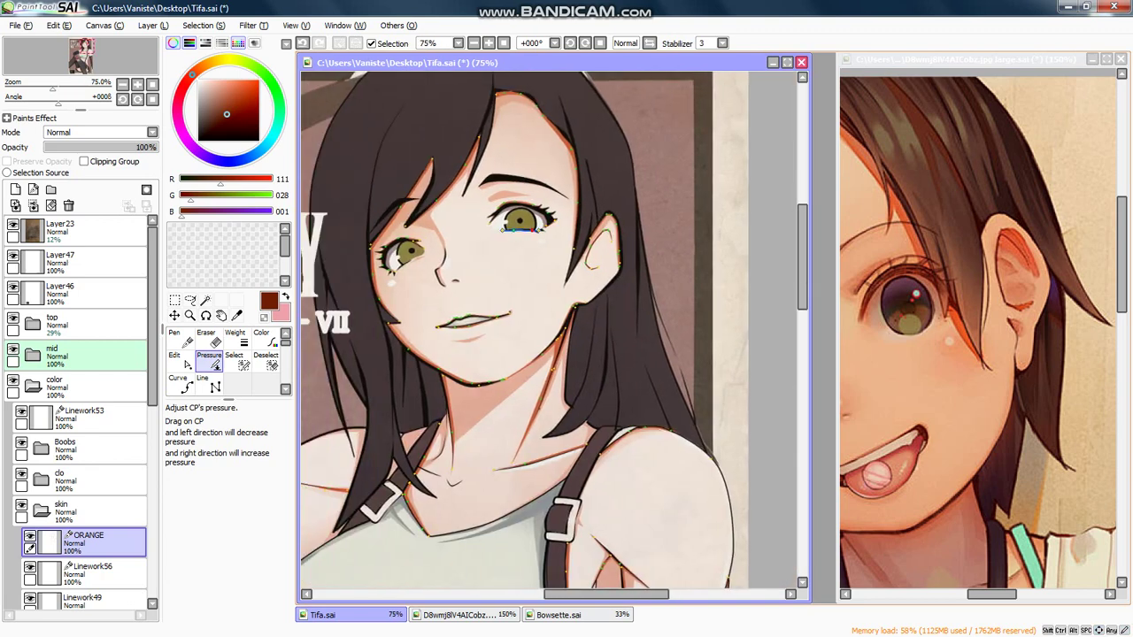
Step: Draw a second dark red-brown size 2.6 curve as a small V-shaped fold just below the inner ear curve
click(184, 382)
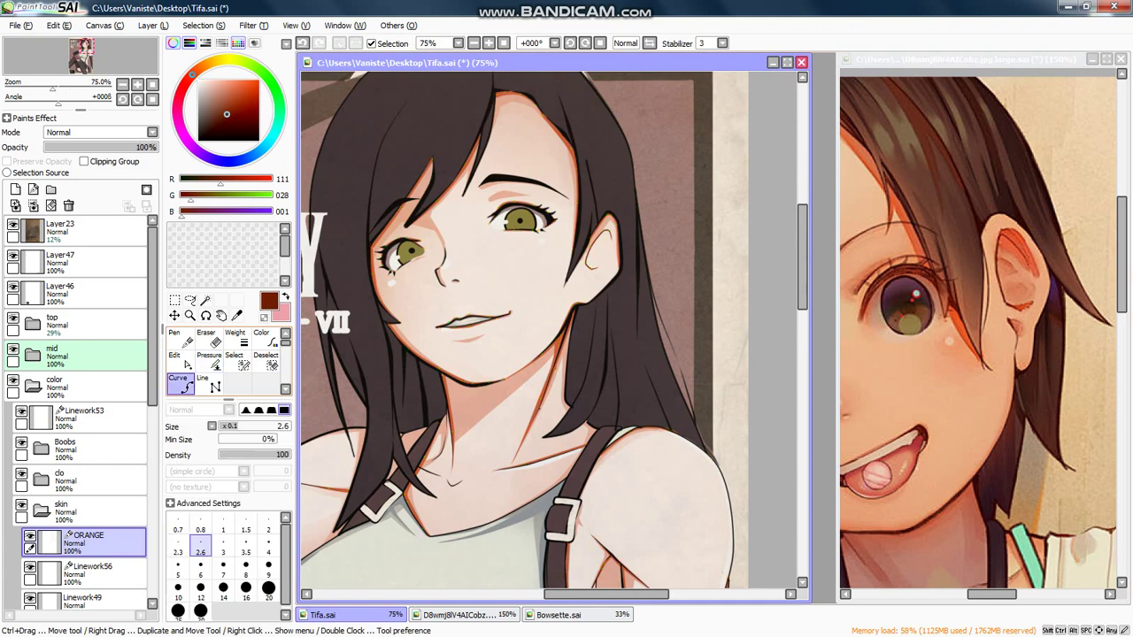
scroll(578, 275, up, 3)
scroll(577, 275, up, 1)
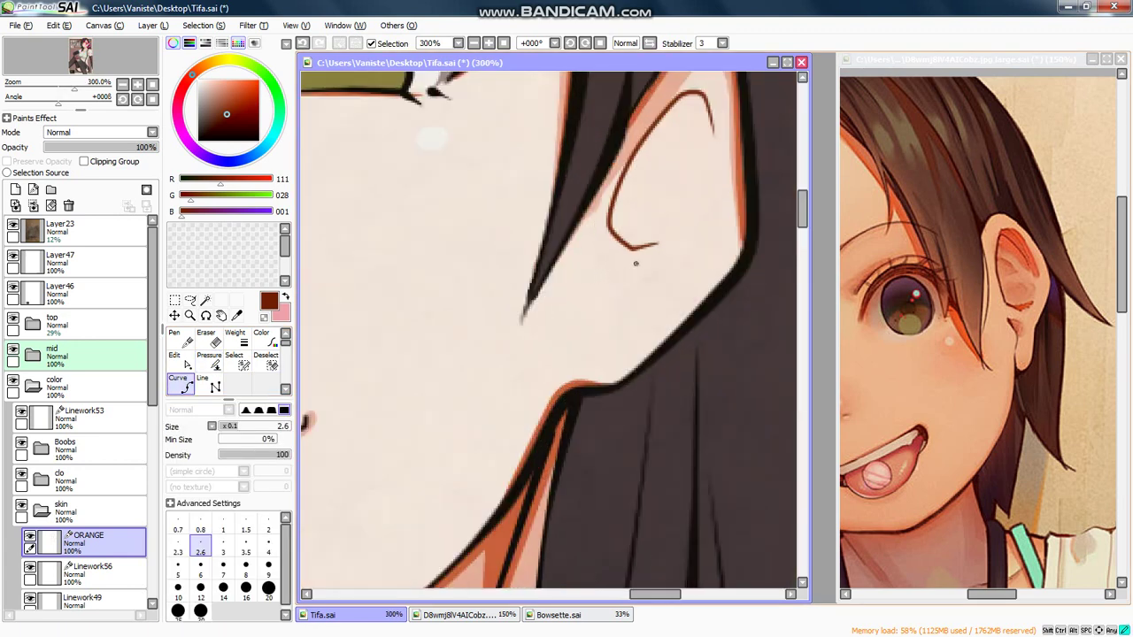
click(614, 252)
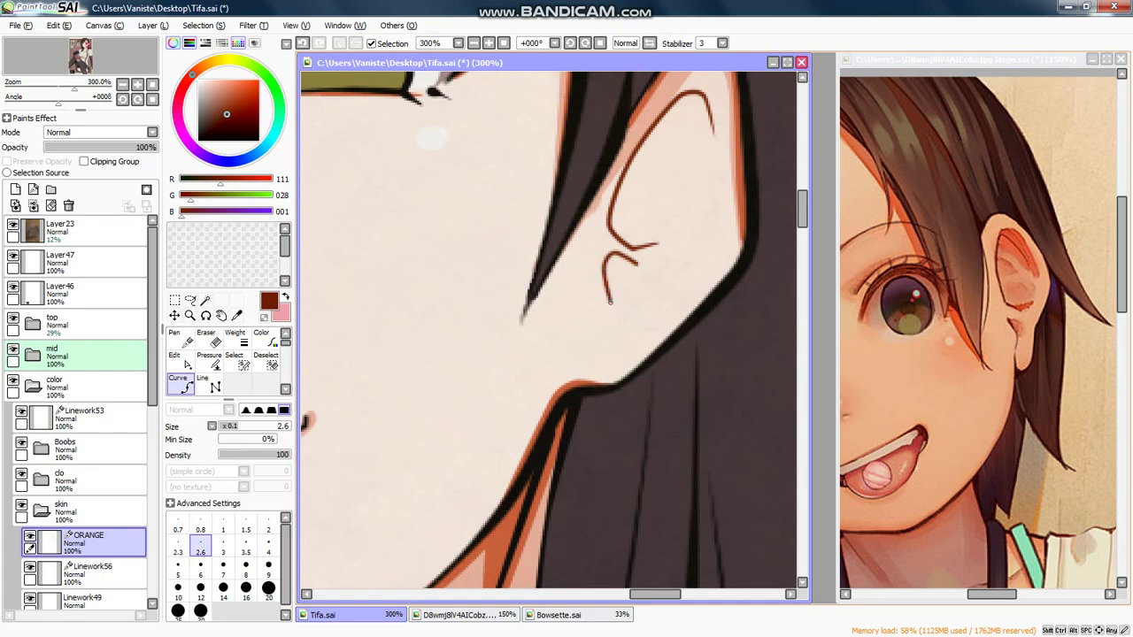
click(609, 301)
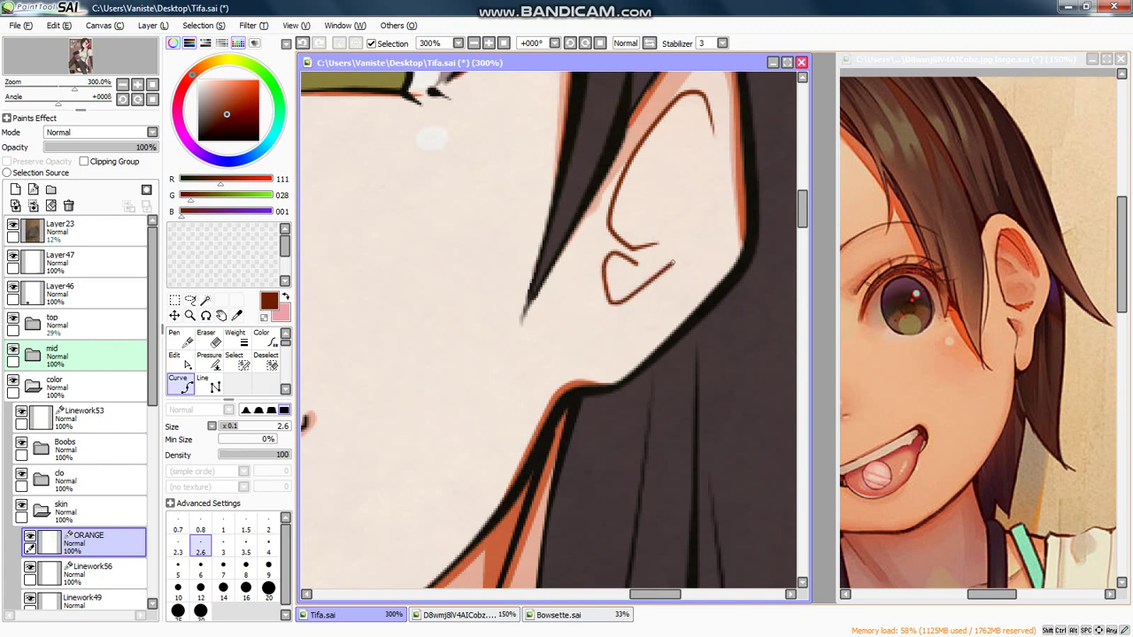
scroll(691, 246, down, 5)
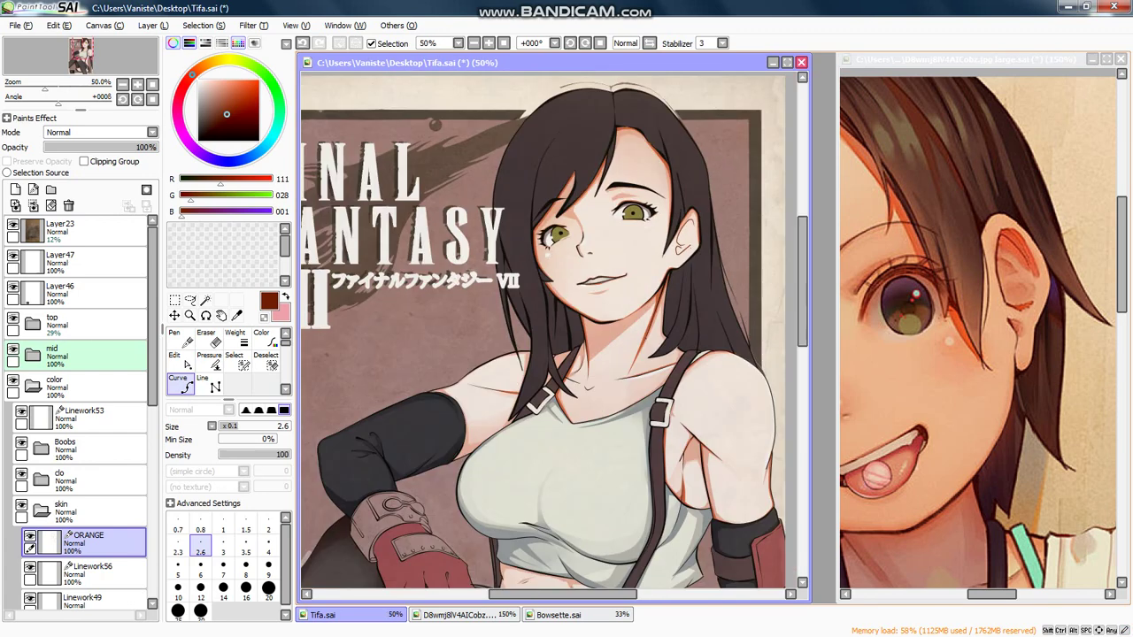
Step: Check the face in mirrored view and taper the ends of the small lower ear fold curve
key(h)
key(h)
click(210, 361)
scroll(693, 249, up, 3)
mouse_move(686, 233)
mouse_down()
mouse_move(628, 242)
mouse_move(701, 225)
mouse_move(661, 240)
mouse_up()
scroll(676, 232, up, 3)
Step: Draw a black size 6 curve from the jawline corner up into the base of the earlobe
click(181, 384)
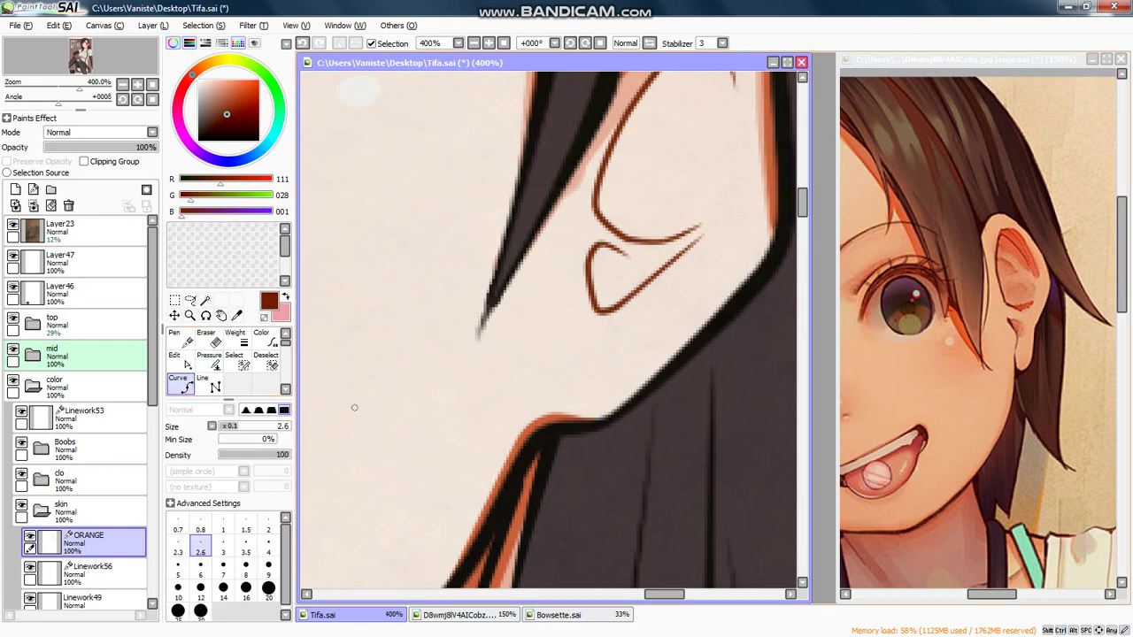
key(bracketright)
key(bracketright)
key(bracketright)
key(bracketright)
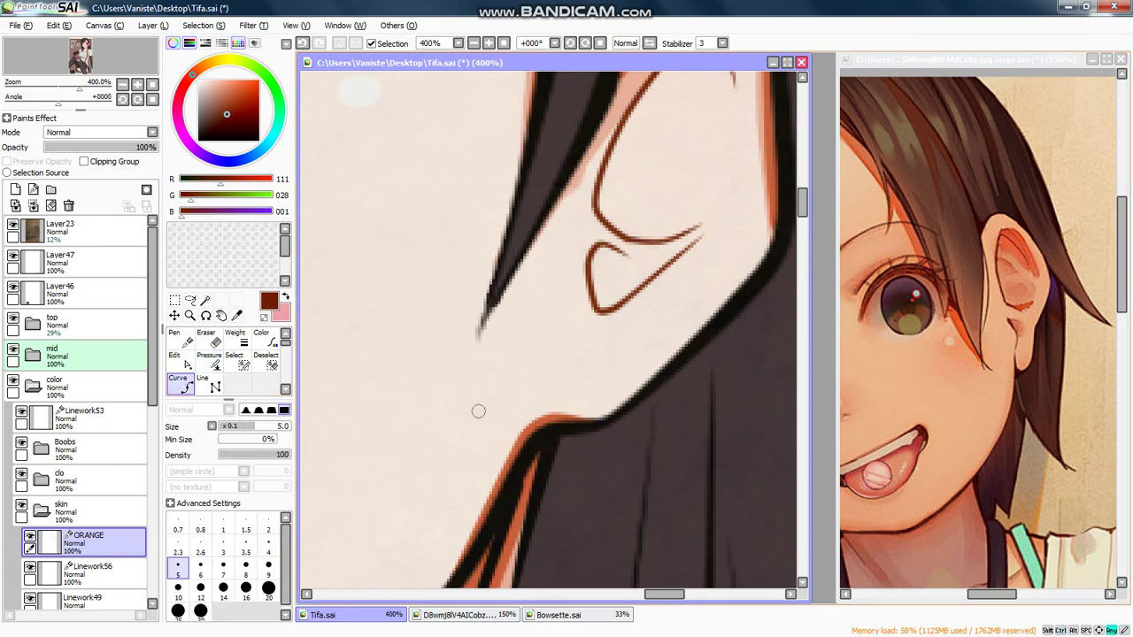
click(199, 140)
key(bracketright)
key(bracketleft)
key(bracketleft)
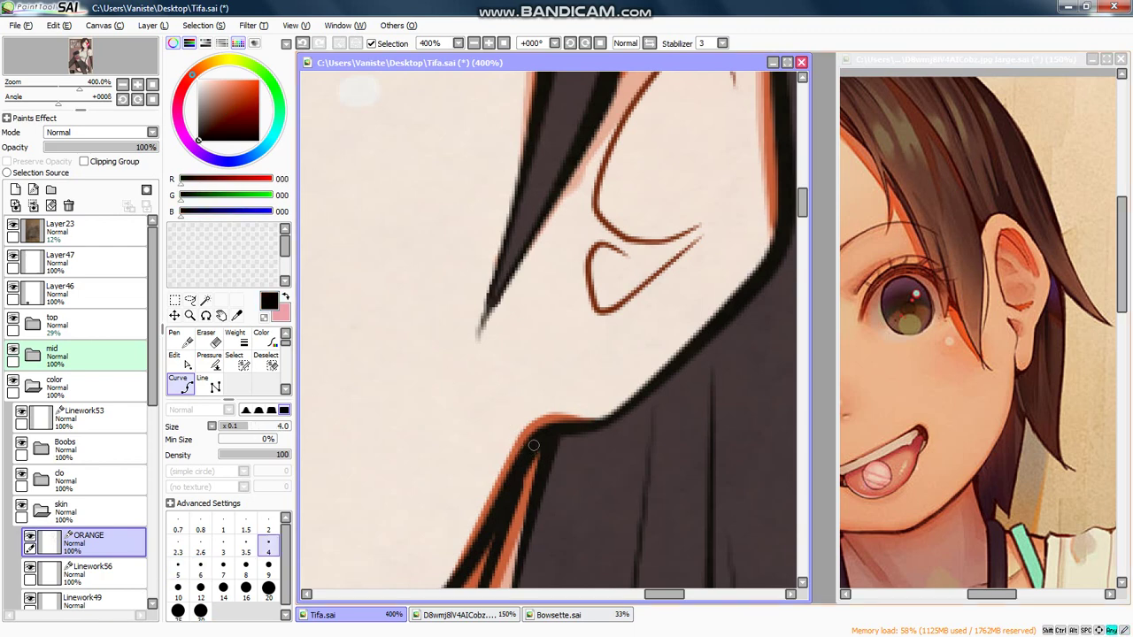
key(bracketright)
key(bracketright)
click(534, 444)
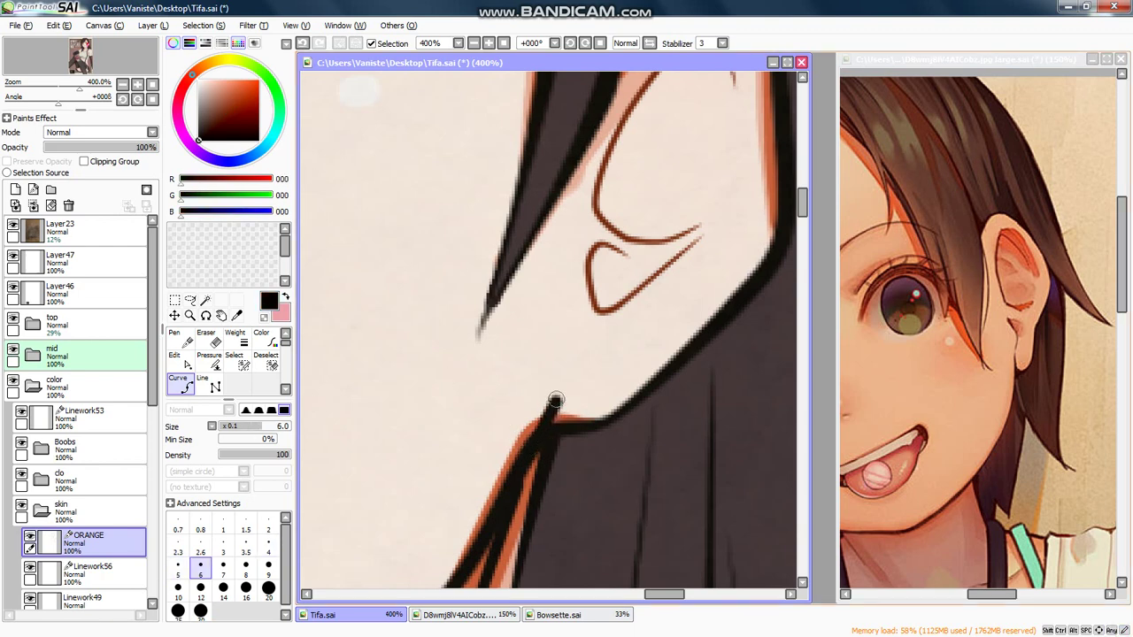
click(555, 400)
click(570, 379)
double_click(552, 353)
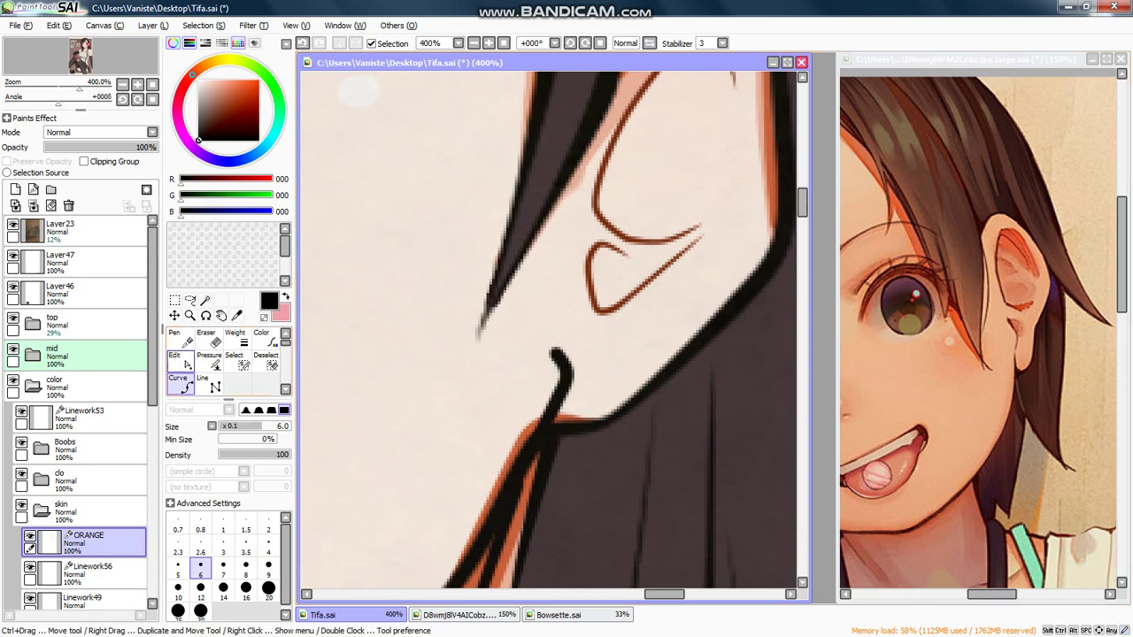
Step: Taper the black earlobe curve by lowering the pressure of its end point and a middle point
click(210, 359)
drag(554, 352, 491, 354)
drag(557, 400, 494, 401)
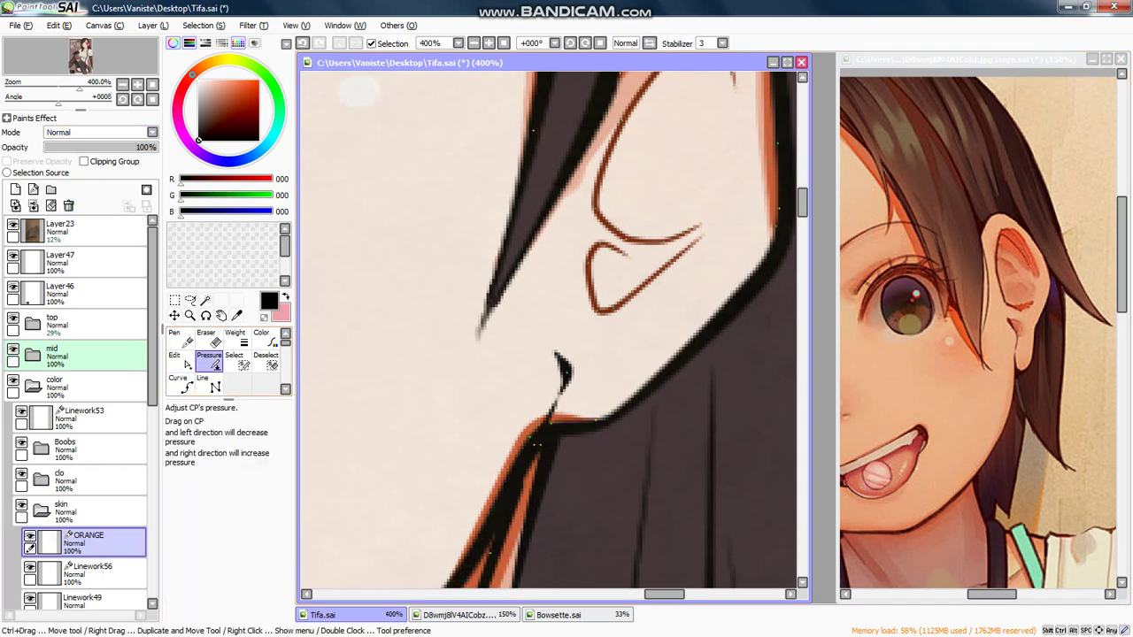
click(180, 384)
scroll(517, 376, down, 5)
scroll(496, 376, up, 3)
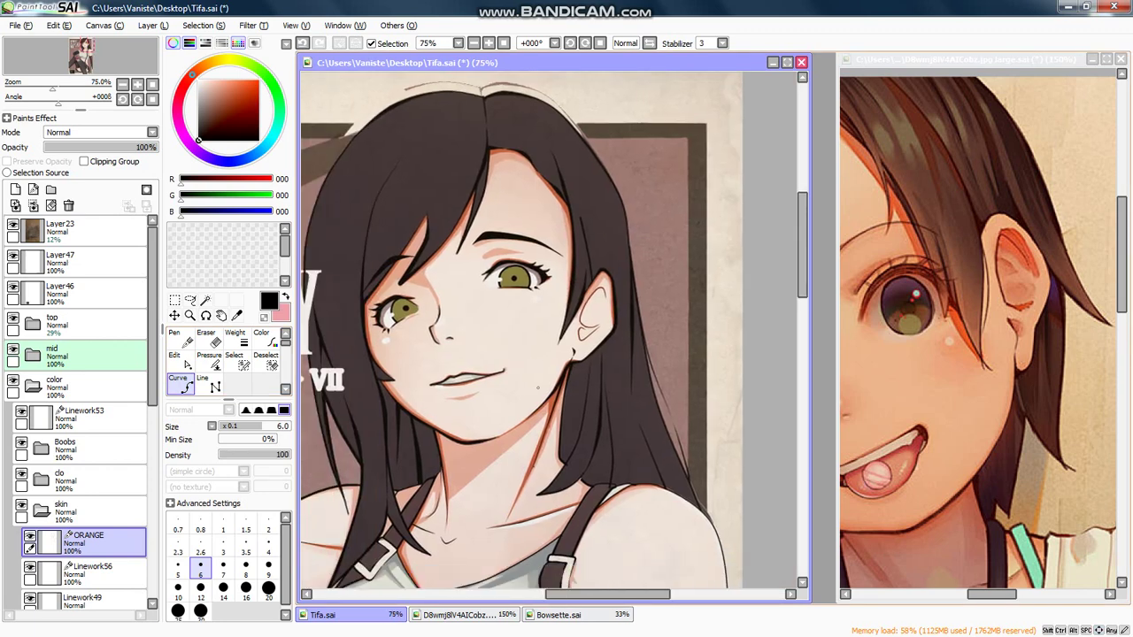
Step: Adjust the tip of the black curve at the base of the earlobe
mouse_move(529, 389)
mouse_down()
mouse_move(518, 379)
mouse_move(527, 389)
mouse_up()
click(209, 358)
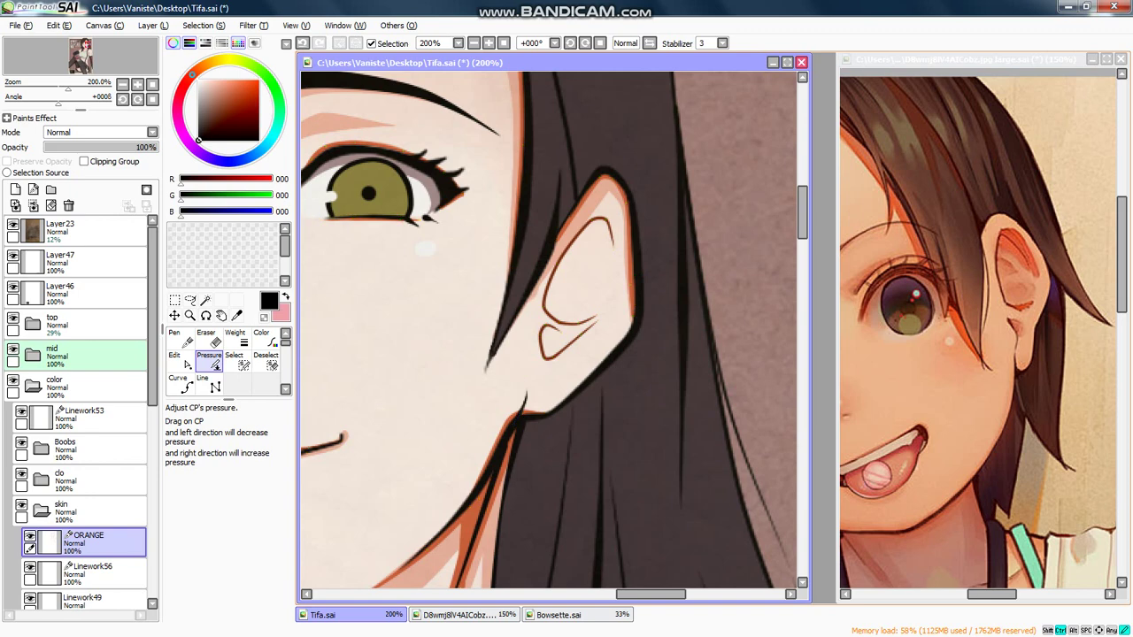
drag(527, 390, 529, 382)
click(181, 384)
scroll(483, 413, down, 4)
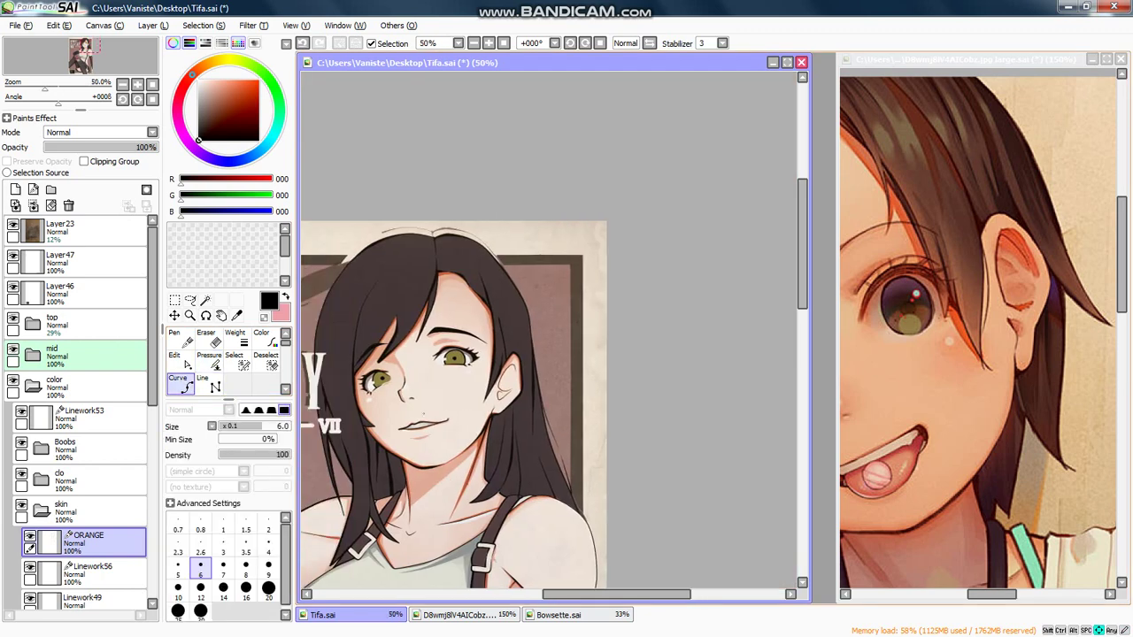
key(Down)
key(Left)
scroll(478, 396, up, 4)
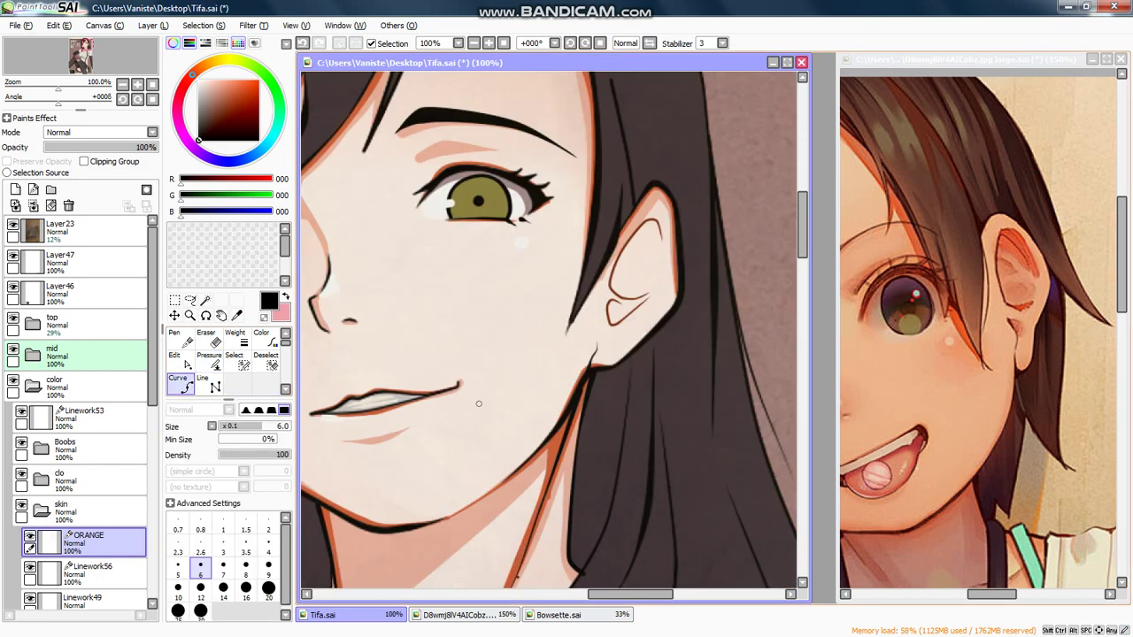
Step: Remove the black curve at the base of the earlobe
click(234, 359)
key(e)
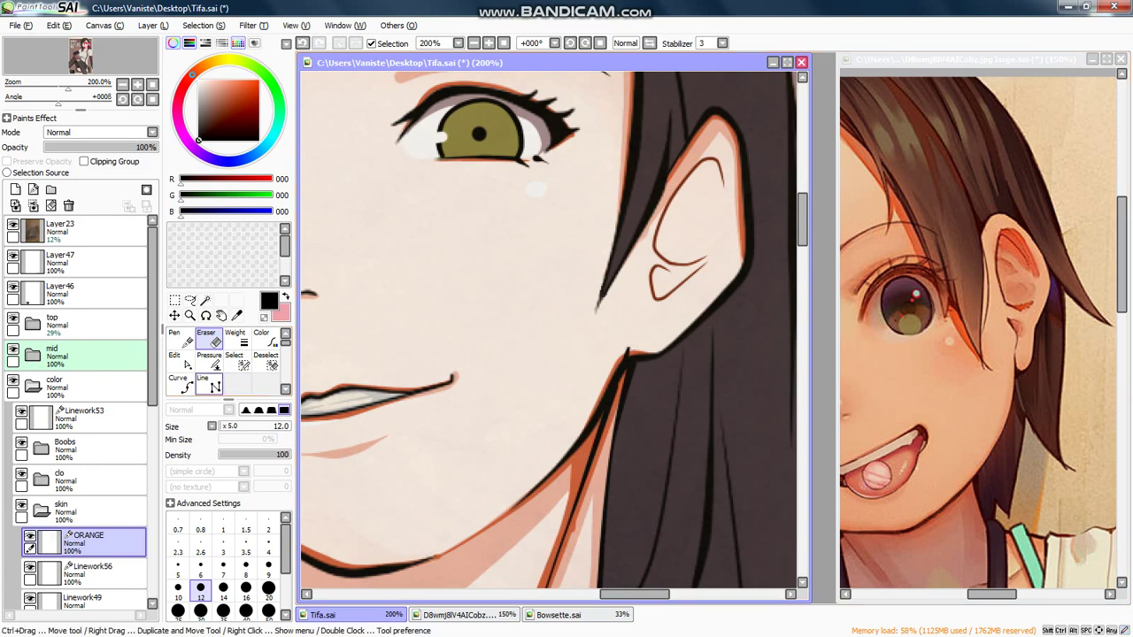
click(209, 358)
scroll(548, 336, up, 2)
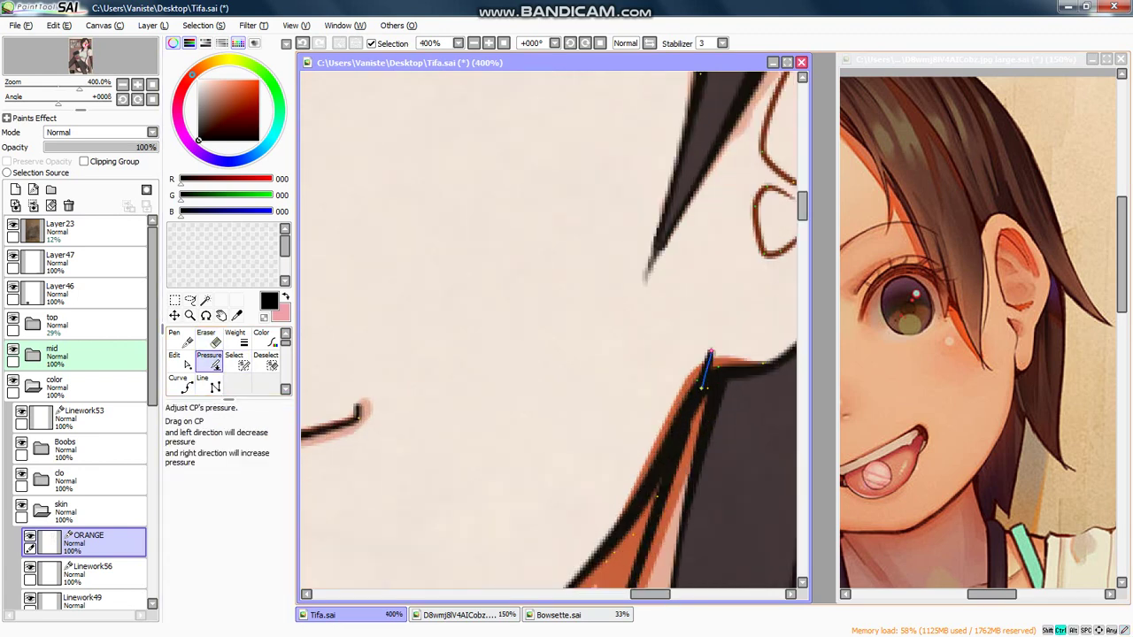
click(178, 383)
scroll(432, 375, down, 2)
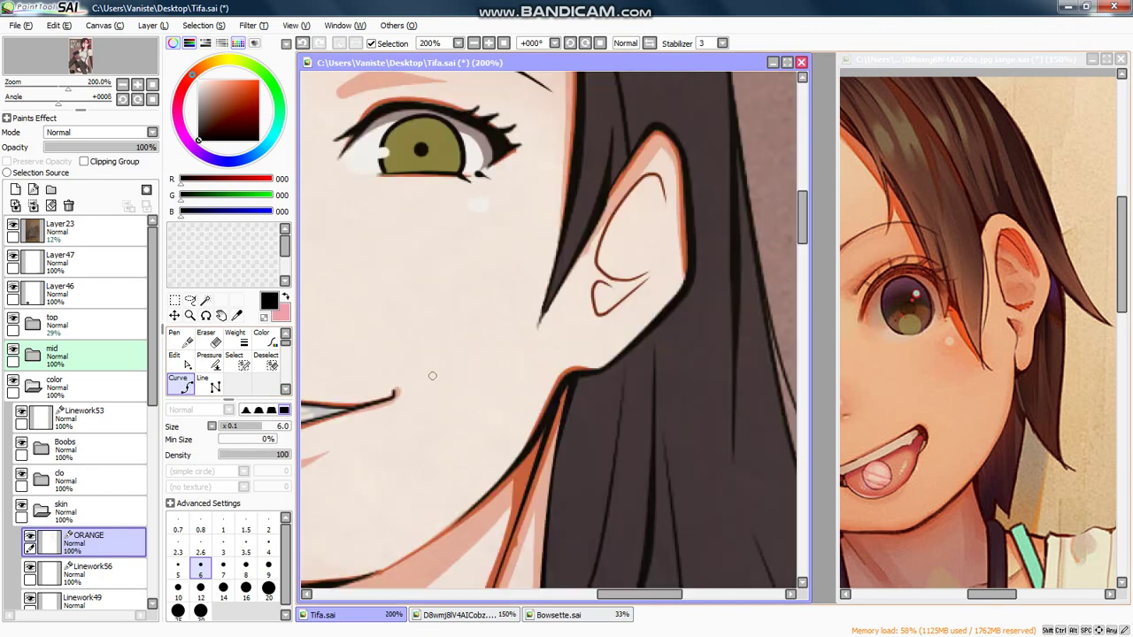
Step: Sample the orange (197, 92, 56) from the contour line where the forehead meets the hair
scroll(432, 375, down, 1)
key(Left)
key(Down)
key(Left)
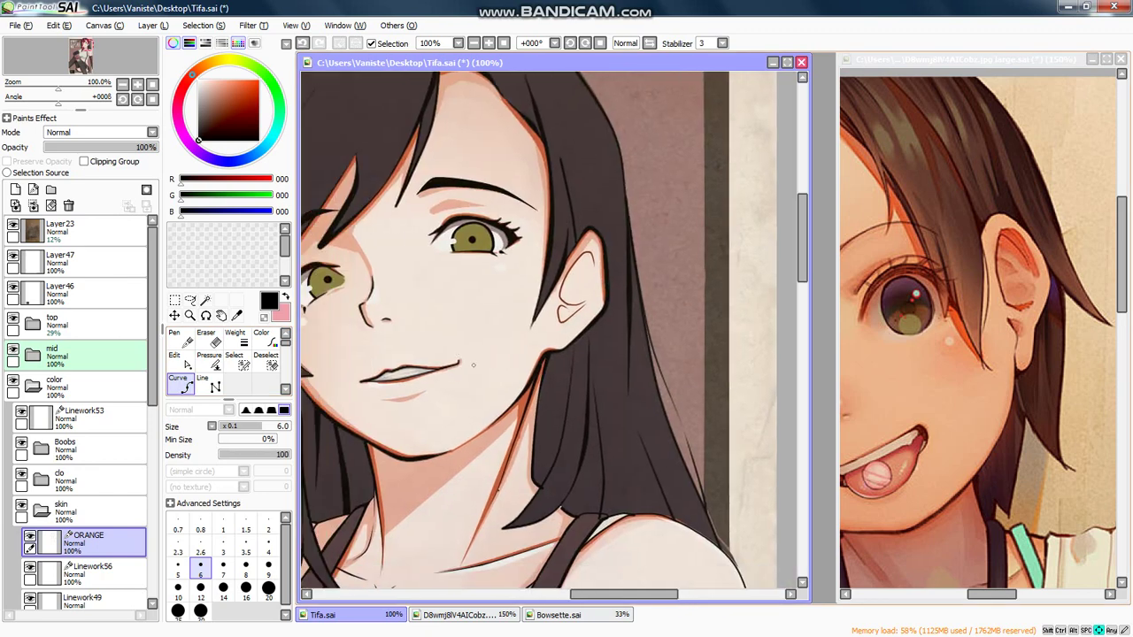
key(Up)
click(80, 357)
key(Up)
key(Up)
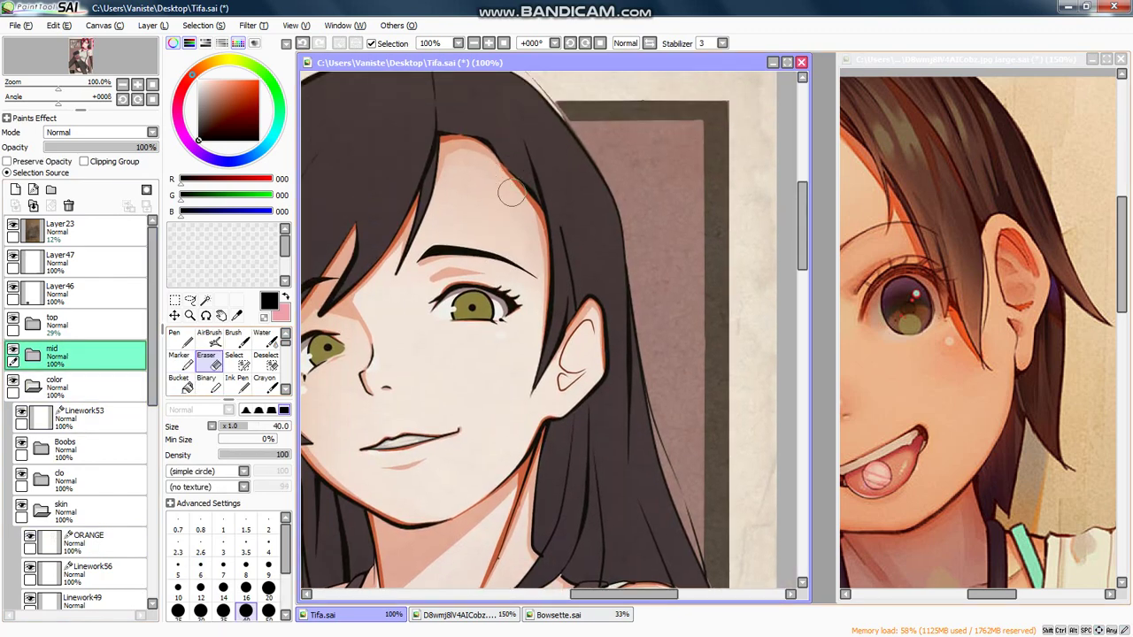
scroll(511, 192, up, 2)
right_click(551, 185)
scroll(486, 403, down, 2)
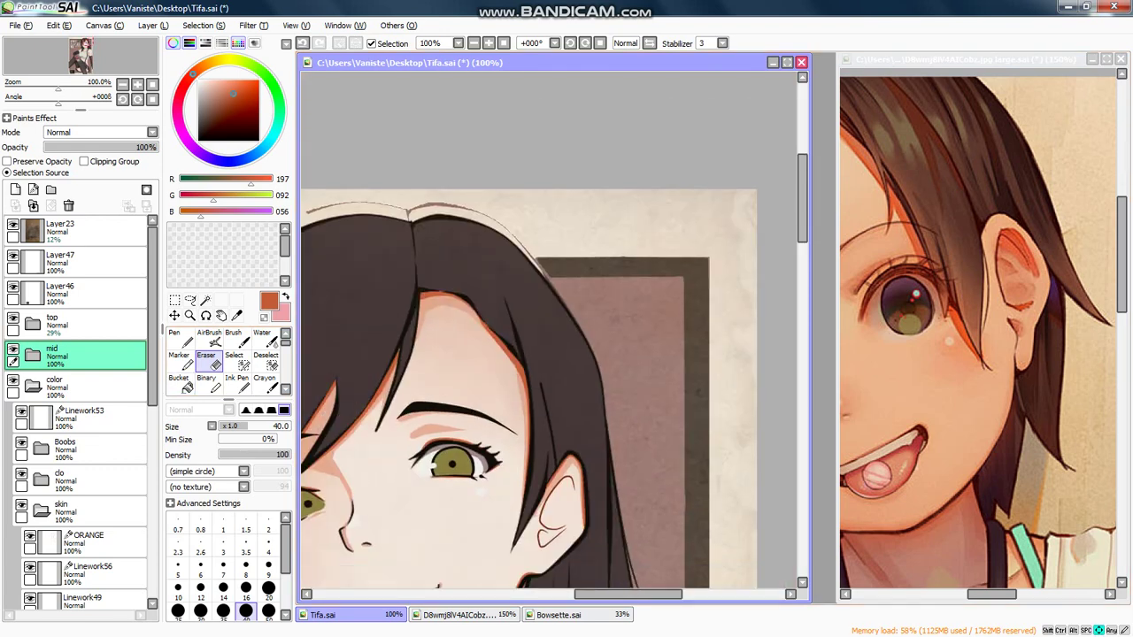
Step: Select the Linework53 layer and set the Curve tool's size to 10 for the inner ear lines
click(82, 418)
key(Down)
key(Down)
scroll(556, 434, up, 5)
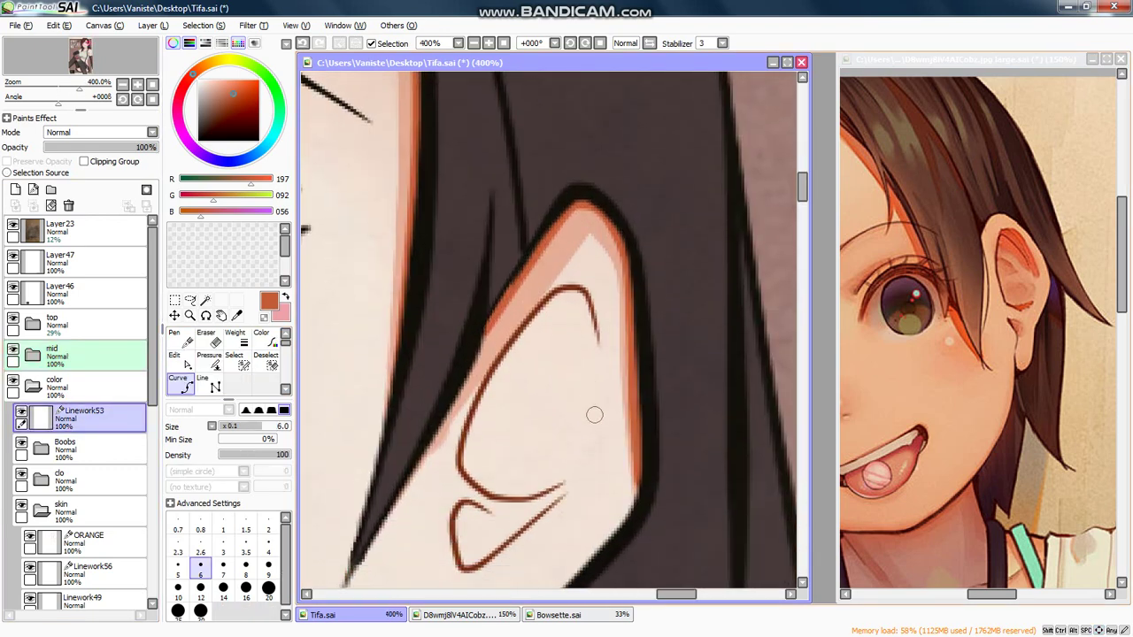
key(bracketright)
key(bracketright)
key(bracketright)
key(bracketright)
key(bracketright)
key(bracketleft)
drag(598, 395, 588, 317)
key(ctrl+z)
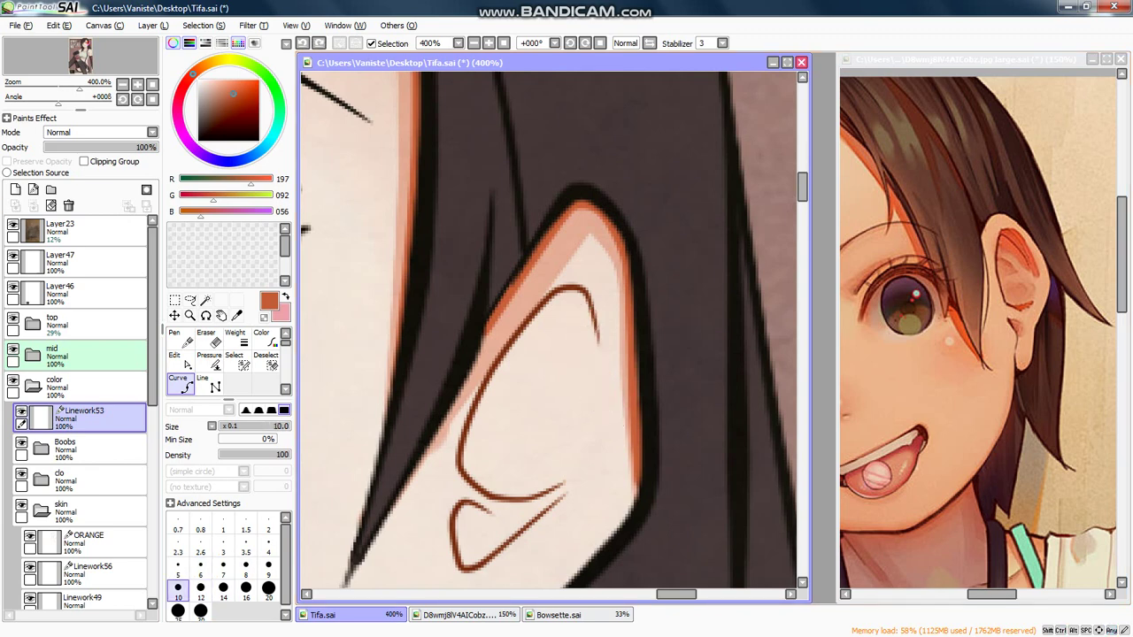
Step: Create a new linework layer and place it inside the skin folder, directly below the ORANGE layer
click(33, 189)
drag(80, 418, 80, 450)
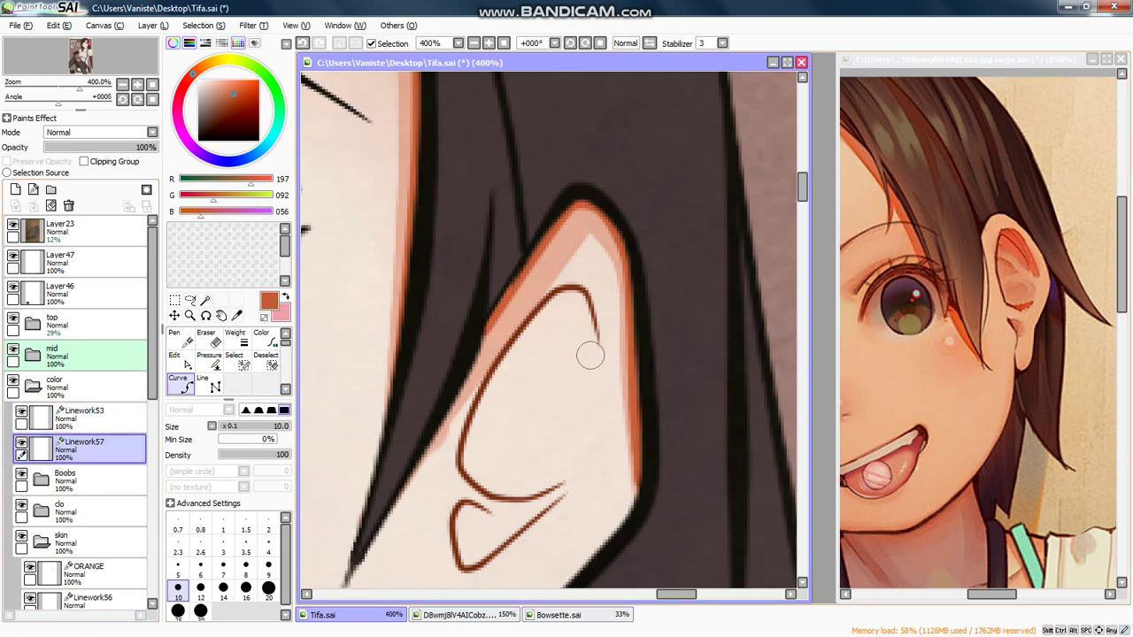
drag(590, 355, 574, 309)
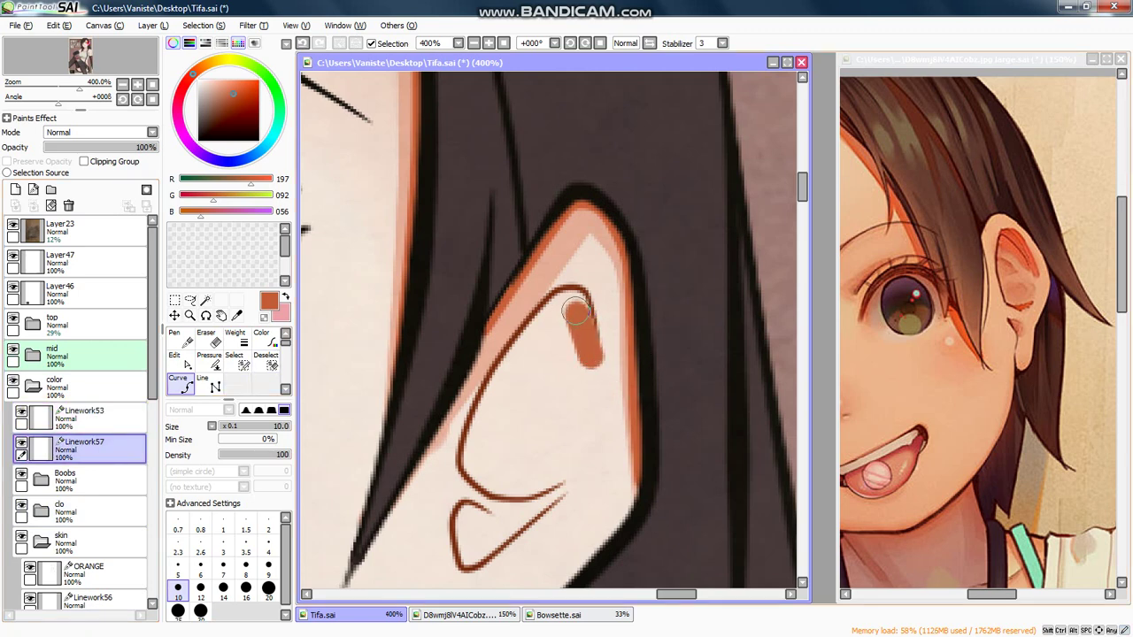
key(ctrl+z)
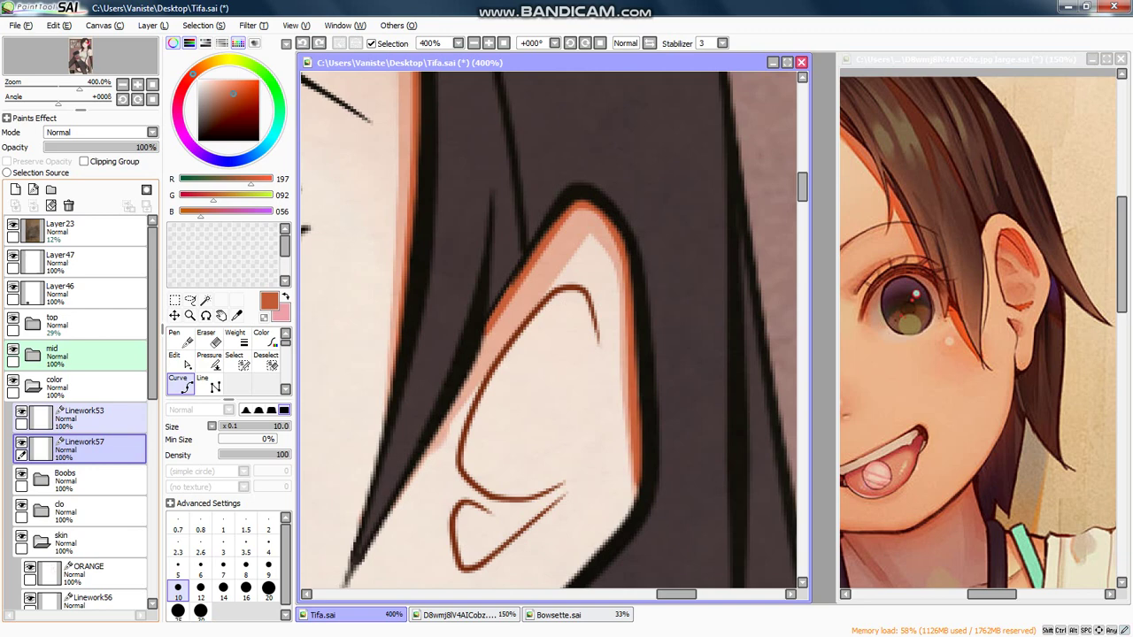
scroll(337, 468, down, 3)
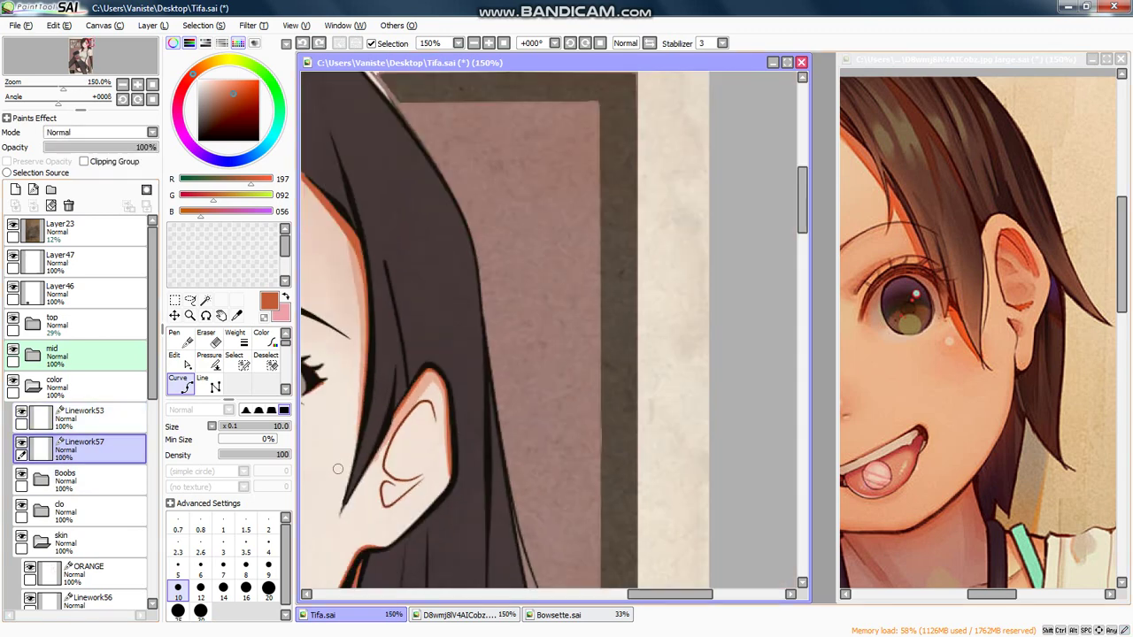
drag(365, 468, 502, 355)
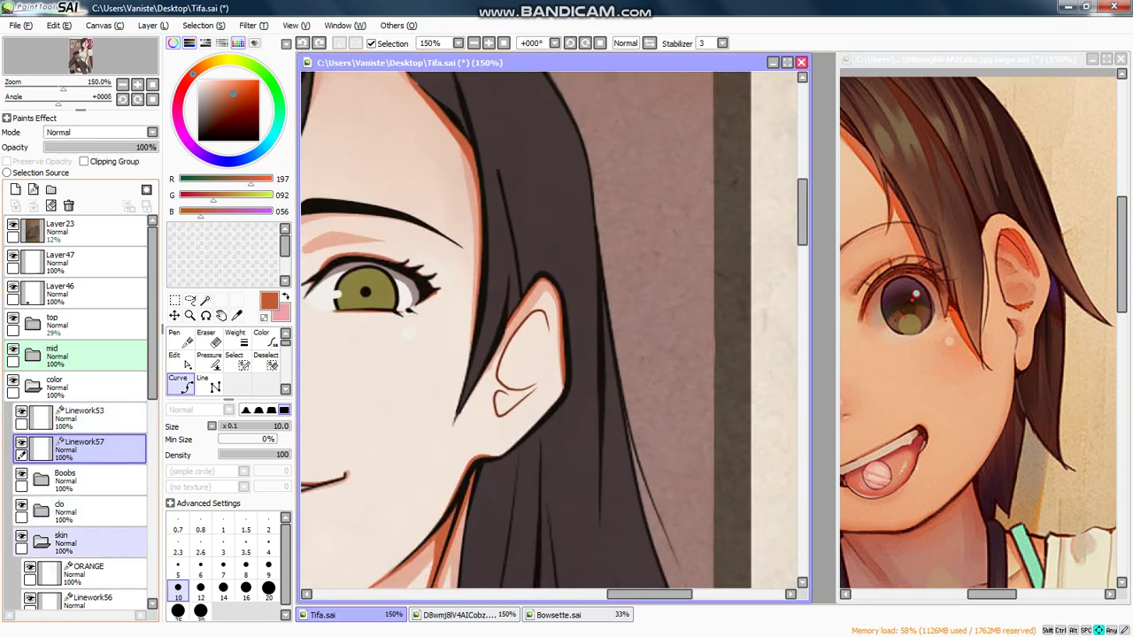
scroll(84, 547, down, 1)
drag(96, 407, 94, 533)
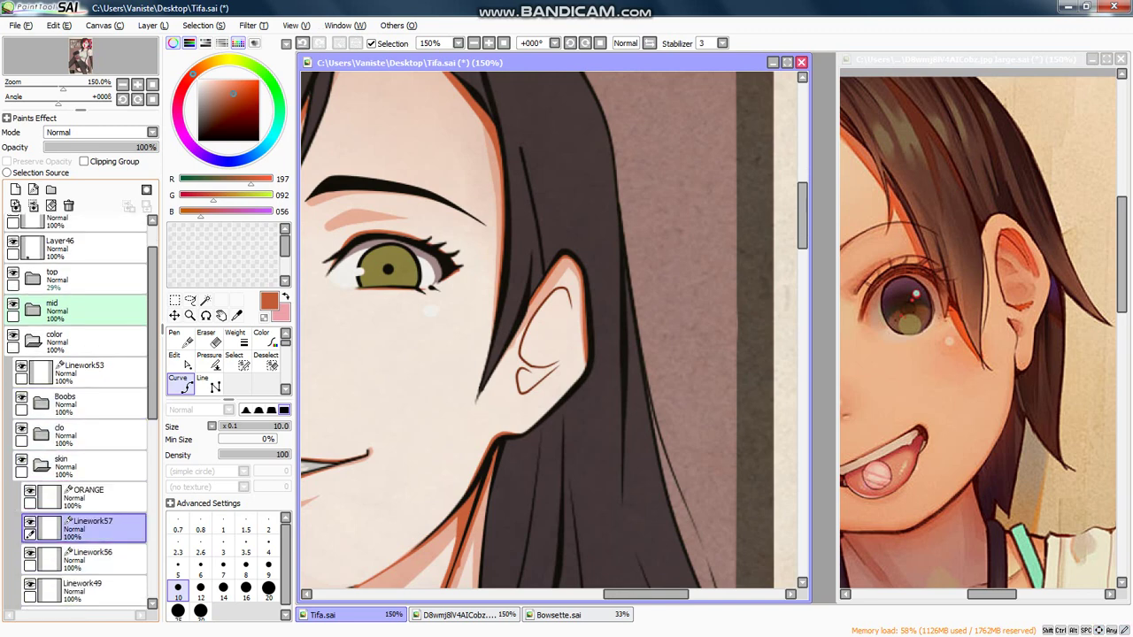
Step: Compare the face and ear with the ORANGE layer and the new linework layer each hidden and shown
click(94, 499)
click(31, 491)
click(30, 491)
click(30, 491)
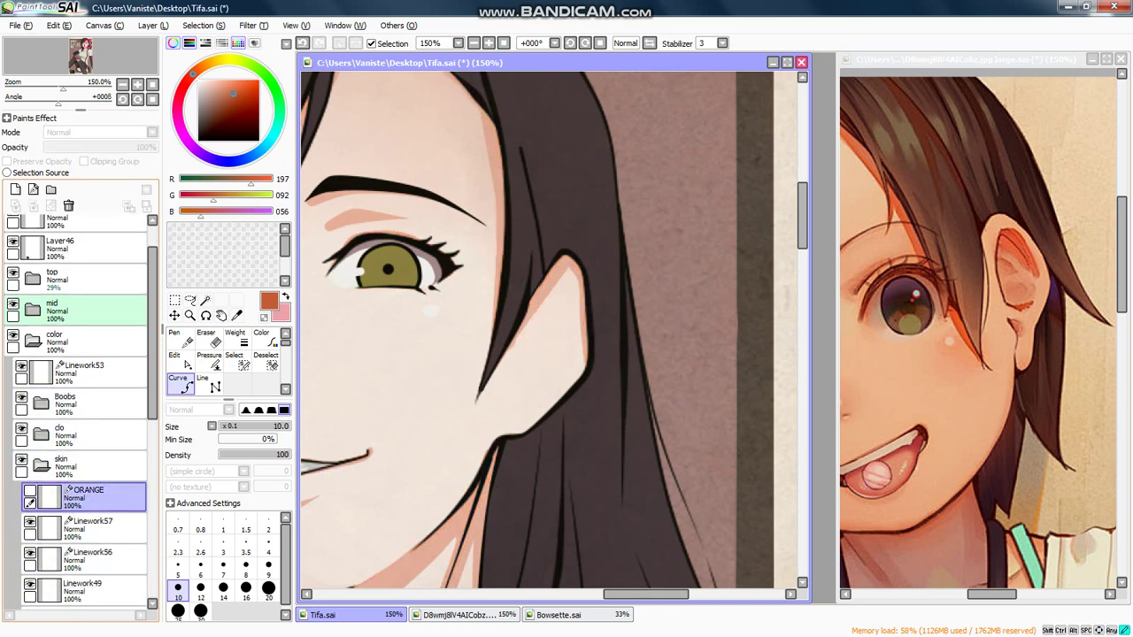
click(30, 491)
click(30, 491)
click(30, 491)
click(93, 529)
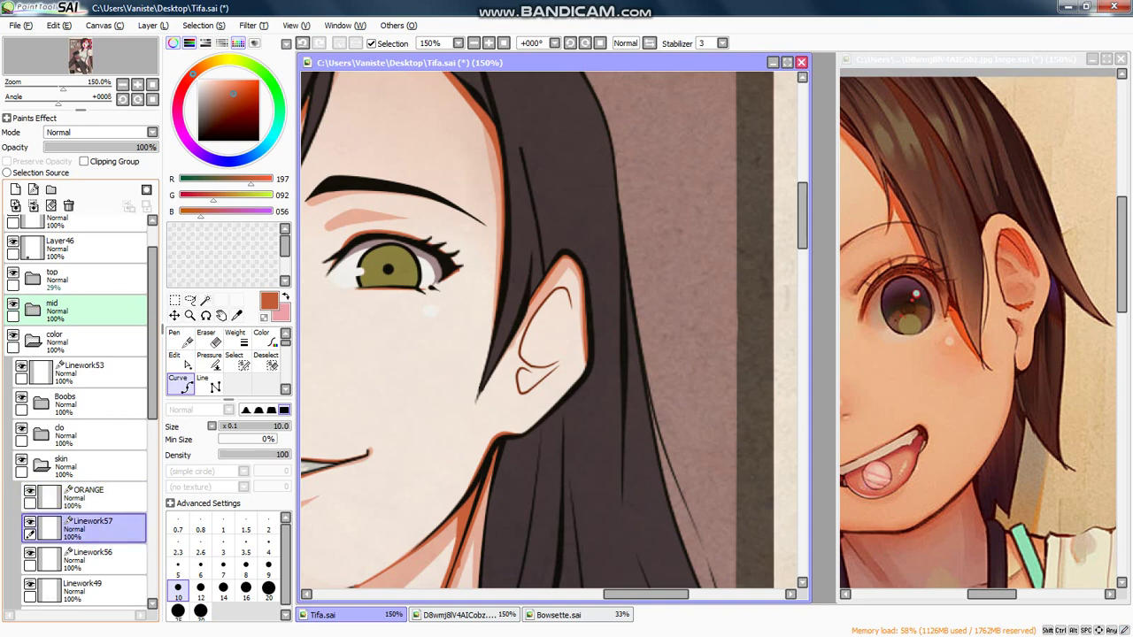
click(30, 522)
click(30, 522)
Step: Maximize the illustration window and compare the upper body with the ORANGE layer hidden and shown
scroll(518, 496, down, 3)
key(Down)
key(Down)
key(Down)
key(Down)
key(Down)
key(Down)
key(Down)
key(Down)
key(Left)
key(Left)
key(Left)
key(Left)
key(Left)
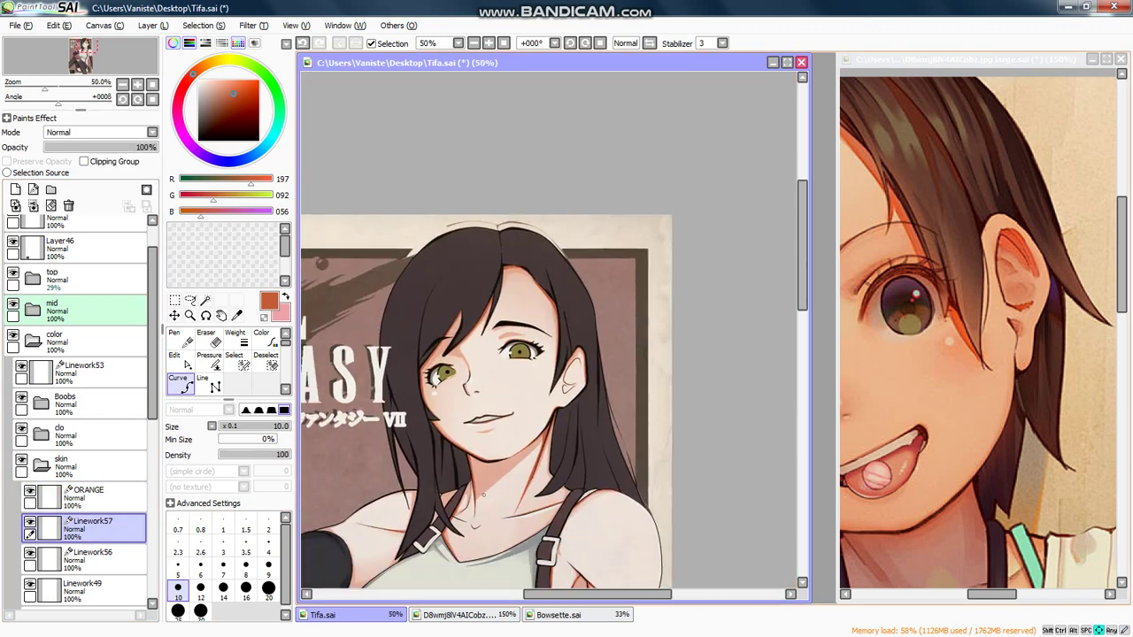
click(787, 62)
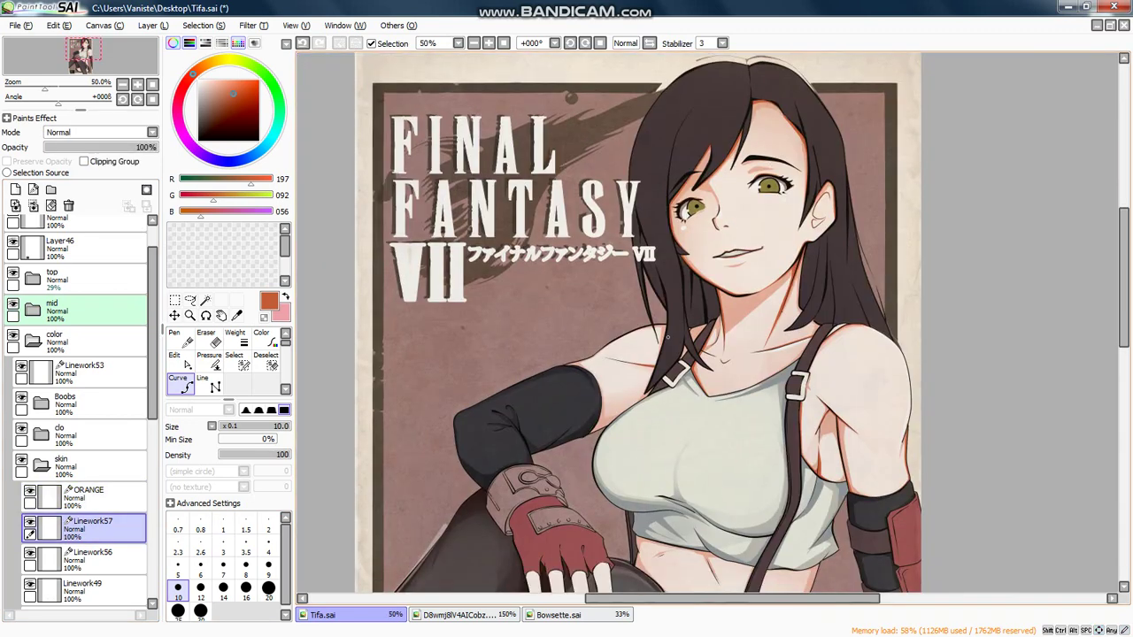
click(30, 491)
click(30, 492)
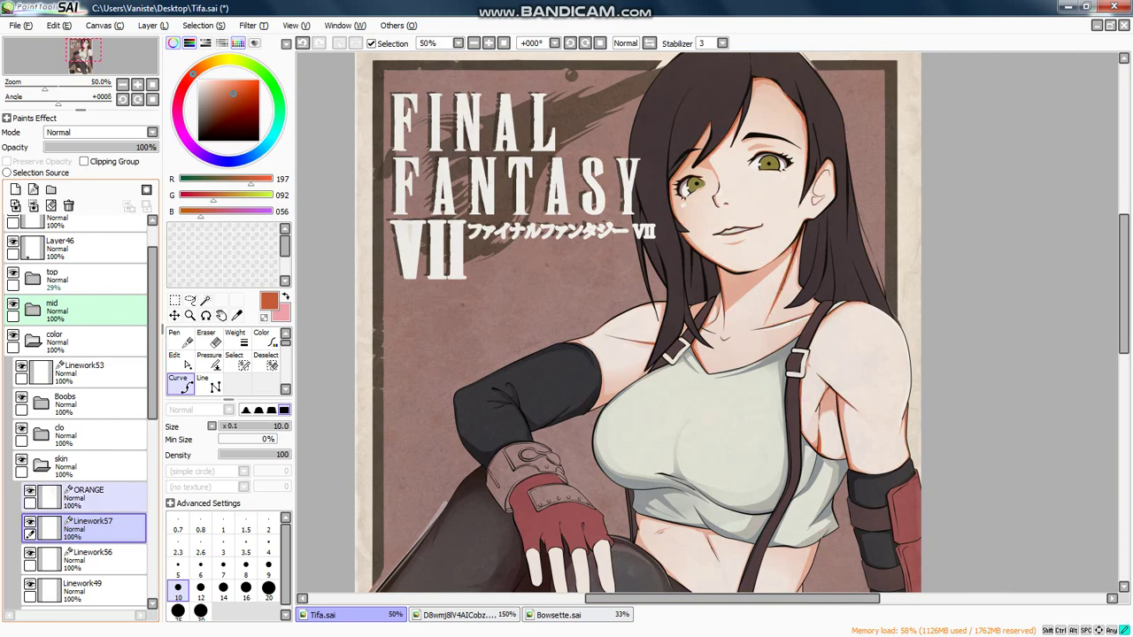
click(30, 491)
click(31, 491)
click(29, 491)
click(29, 491)
drag(831, 196, 762, 290)
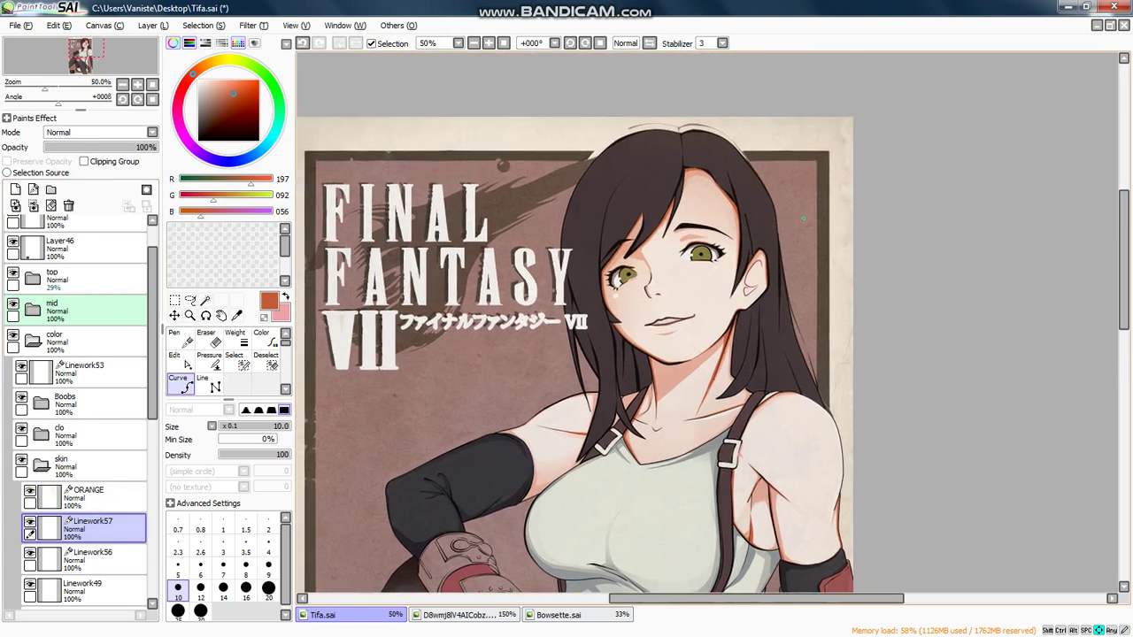
Step: Draw a size 10 orange curve along the upper inner ear contour and taper it by lowering its points' pressure
scroll(762, 292, up, 5)
scroll(764, 295, up, 1)
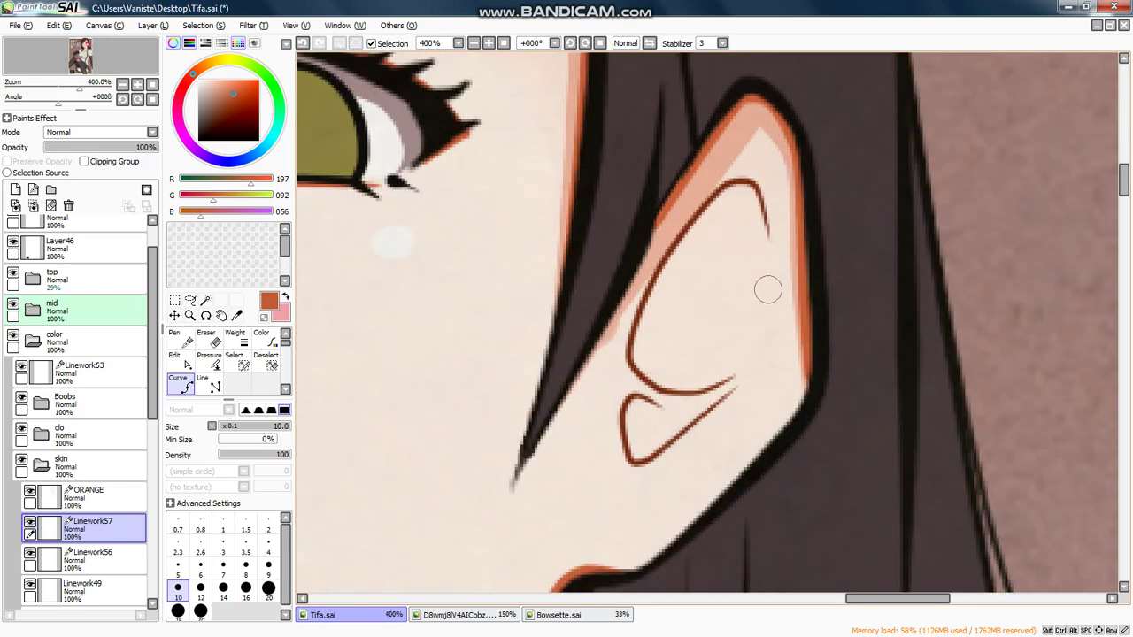
mouse_move(766, 267)
mouse_down()
mouse_move(751, 211)
mouse_move(677, 257)
mouse_move(630, 336)
mouse_move(635, 363)
mouse_move(684, 389)
mouse_move(727, 379)
mouse_move(629, 378)
mouse_up()
click(209, 358)
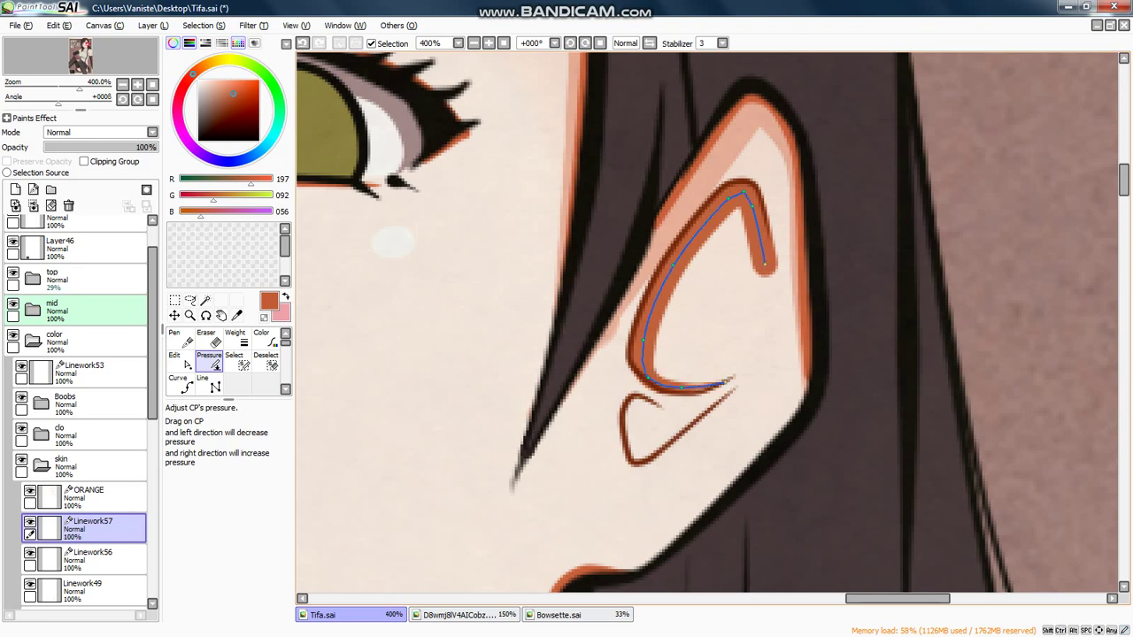
scroll(706, 422, down, 4)
scroll(706, 421, up, 2)
mouse_move(734, 344)
mouse_down()
mouse_move(703, 343)
mouse_move(732, 317)
mouse_move(738, 345)
mouse_move(714, 318)
mouse_up()
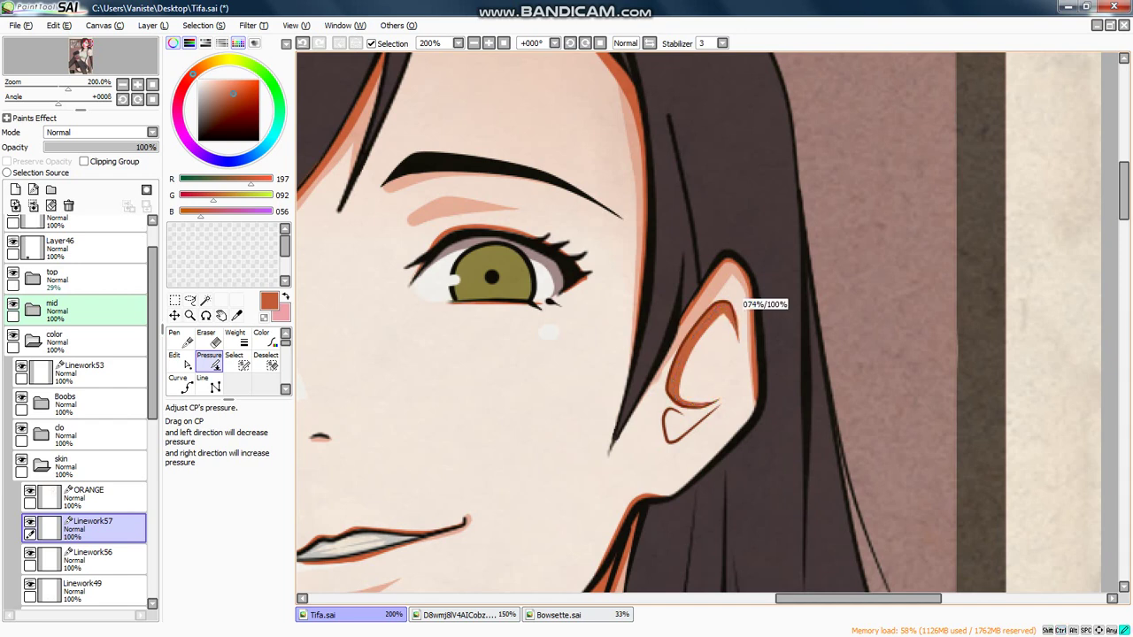
Step: Restore the illustration window beside the reference image and undo the stray orange curve on the hair
click(180, 384)
scroll(907, 339, down, 4)
scroll(908, 339, down, 2)
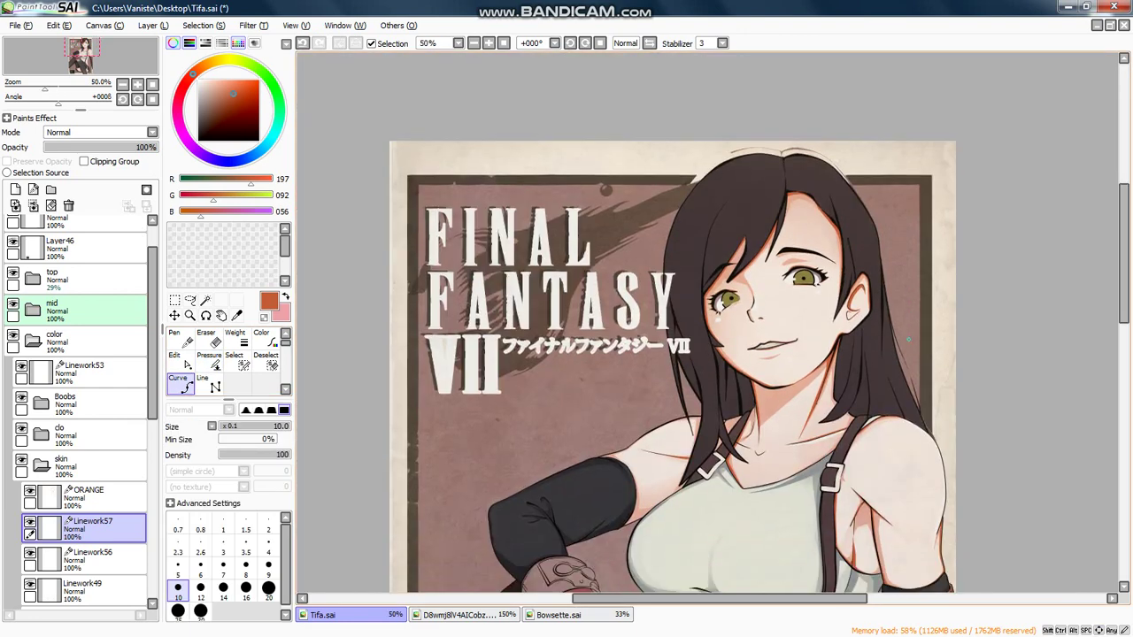
key(Right)
click(1110, 26)
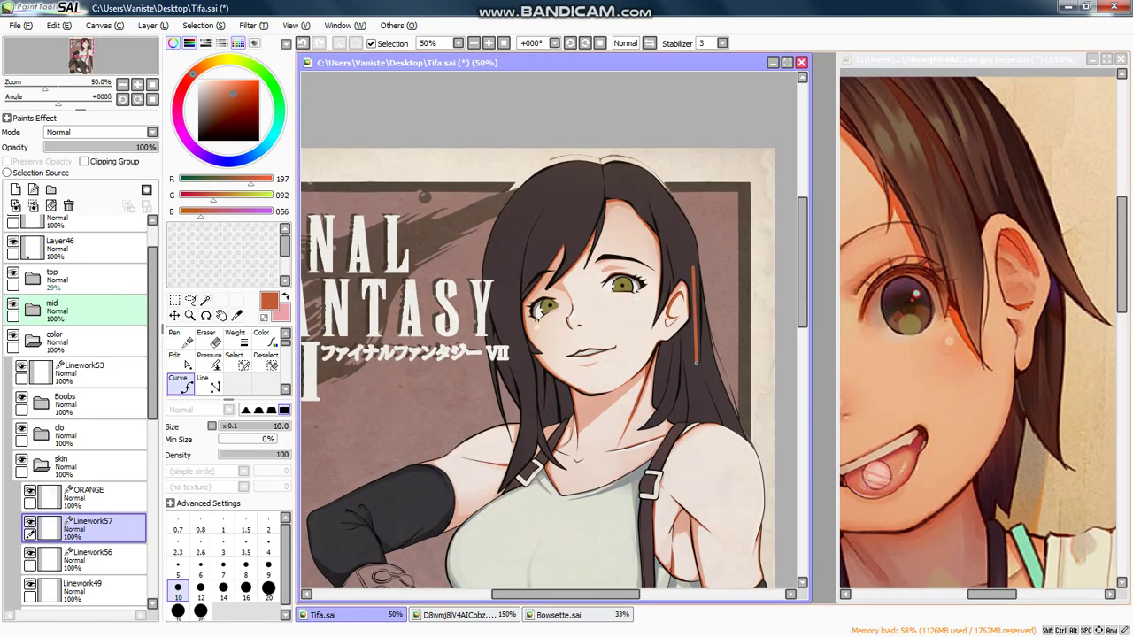
key(ctrl+z)
Step: Add a second orange curve inside the upper inner ear contour and reduce the pressure of its points
scroll(698, 322, up, 4)
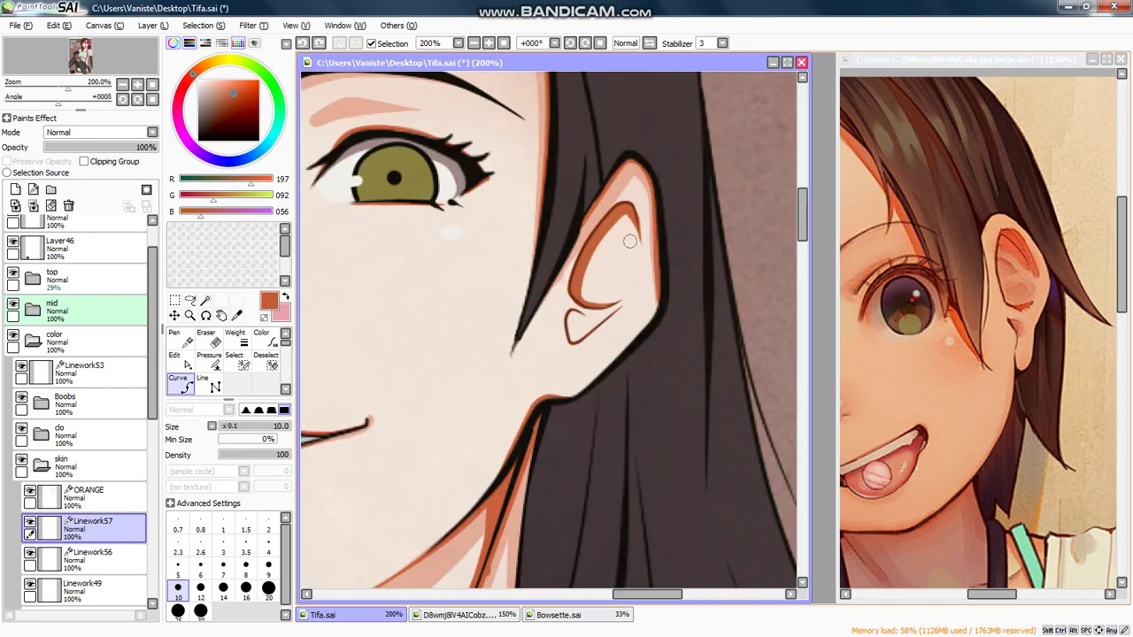
scroll(648, 266, up, 2)
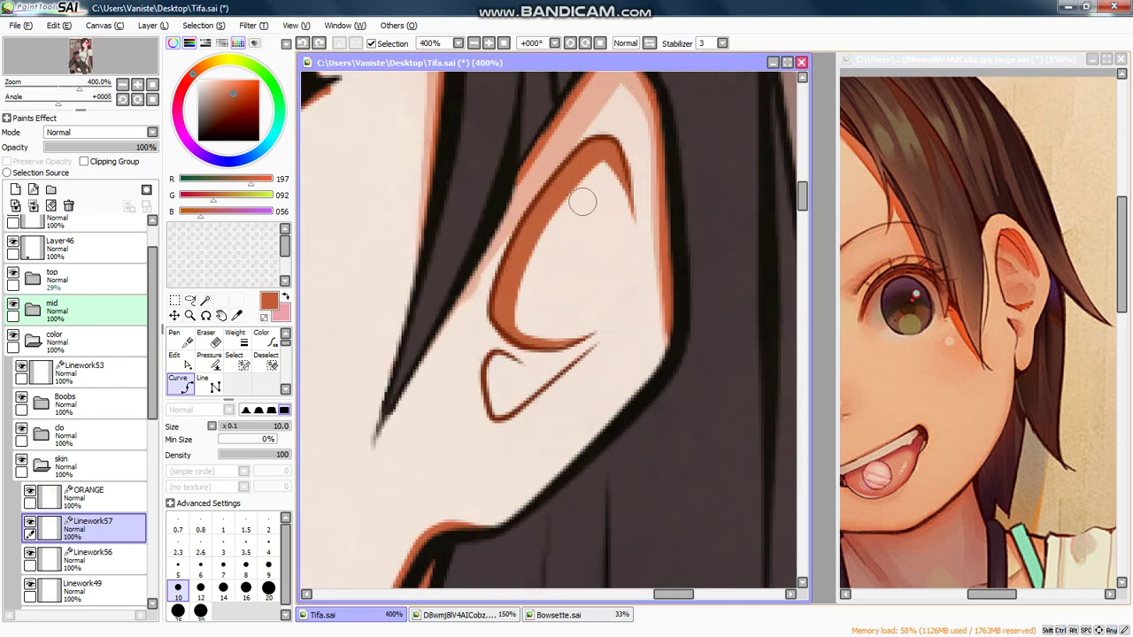
mouse_move(587, 176)
mouse_down()
mouse_move(606, 175)
mouse_move(622, 229)
mouse_move(612, 295)
mouse_move(605, 317)
mouse_move(550, 319)
mouse_up()
click(209, 359)
drag(613, 291, 570, 285)
scroll(566, 237, down, 4)
key(Left)
key(Left)
key(Left)
key(Down)
key(Down)
key(Down)
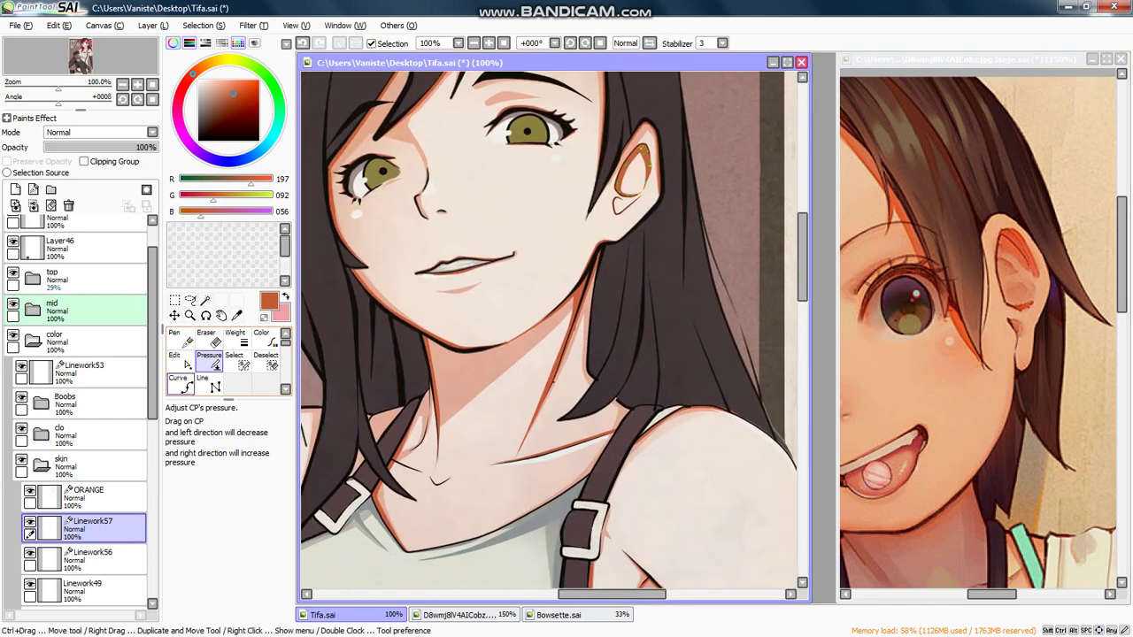
click(183, 384)
Step: Switch to the Bowsette.sai document and close it without saving
click(464, 615)
key(ctrl+Tab)
key(ctrl+Tab)
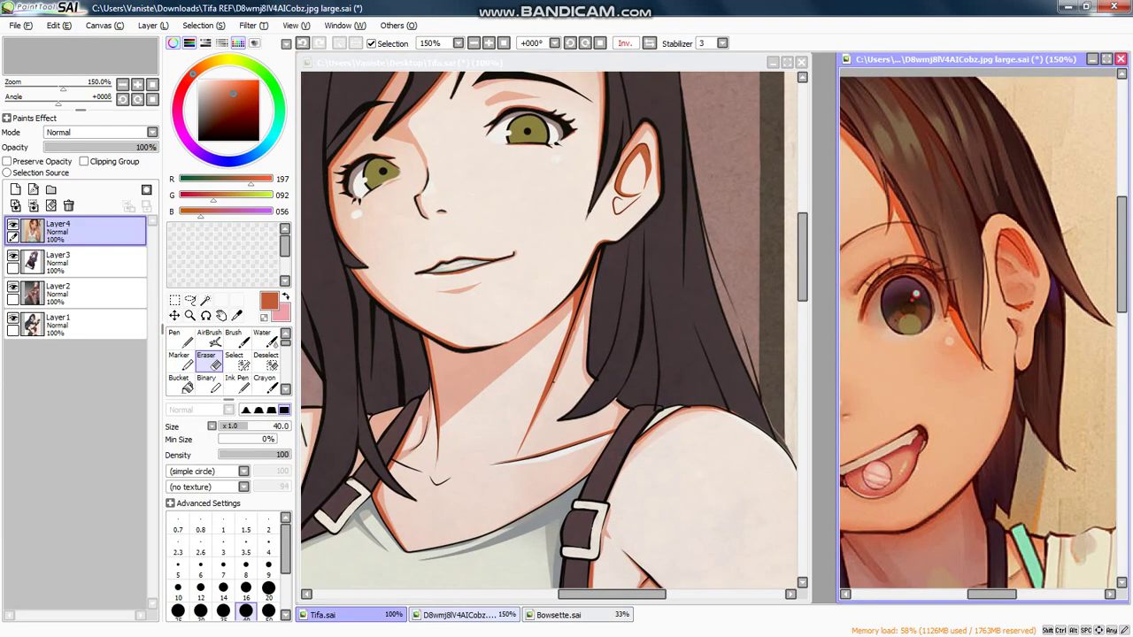
key(ctrl+Tab)
key(ctrl+Tab)
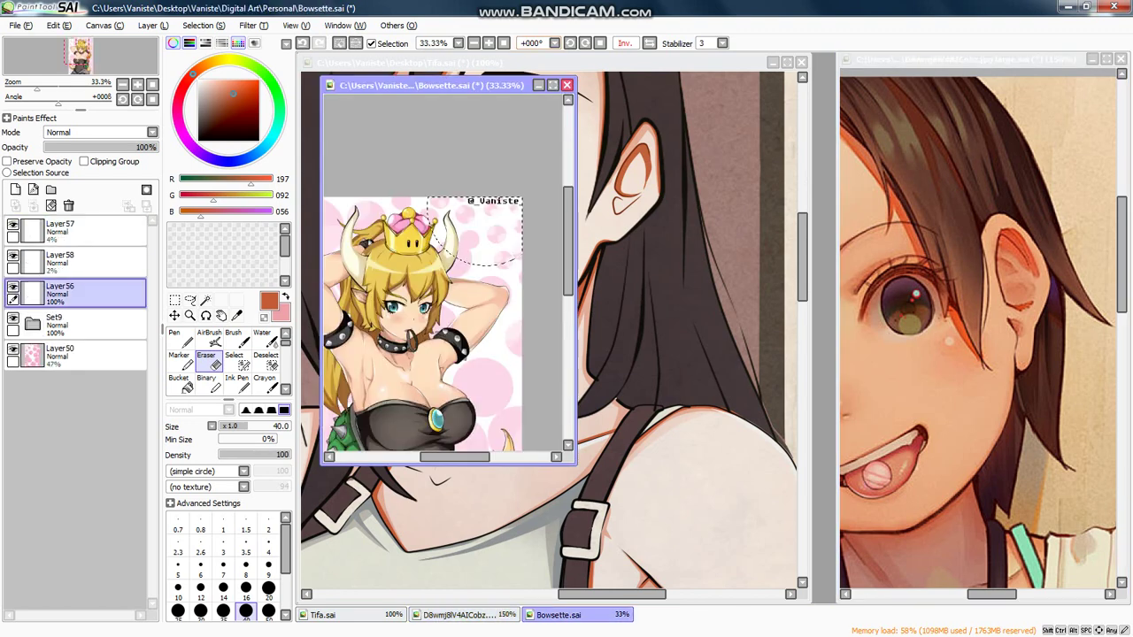
click(566, 85)
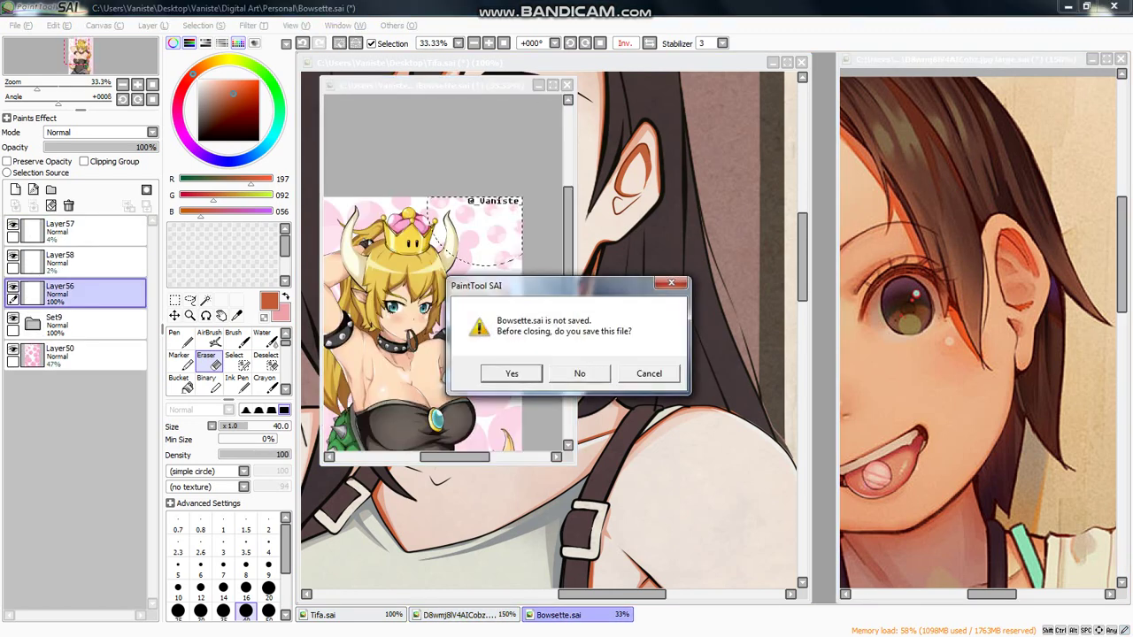
click(571, 376)
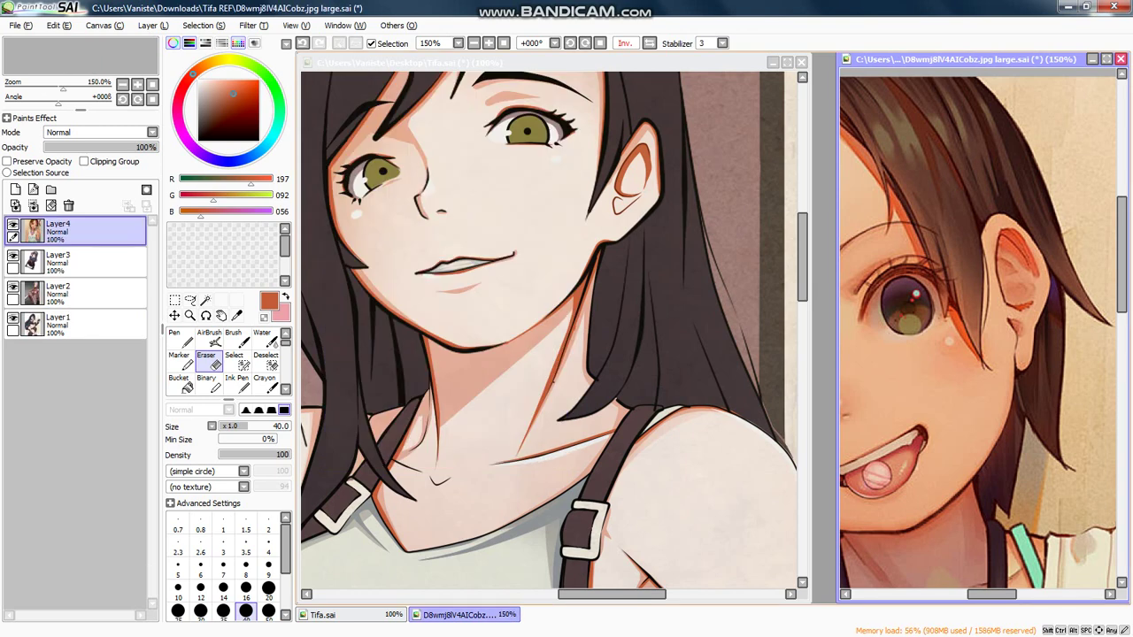
Step: Hide Layer4, Layer3 and Layer2 in the reference document so that Layer1 is the one displayed
click(464, 614)
click(464, 614)
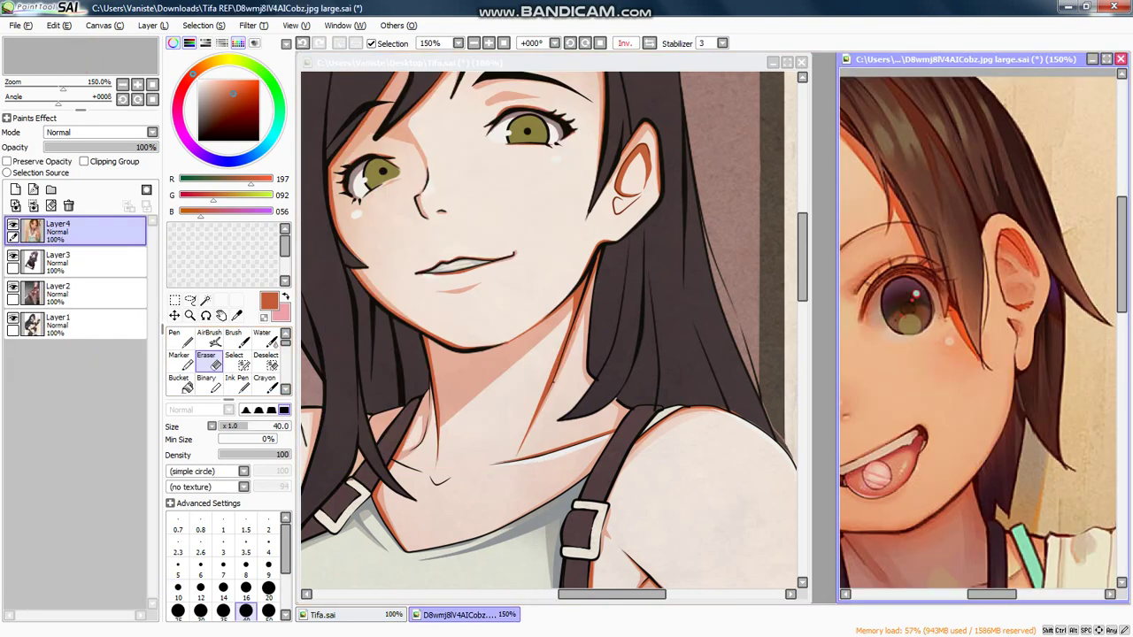
click(13, 225)
ctrl+click(57, 263)
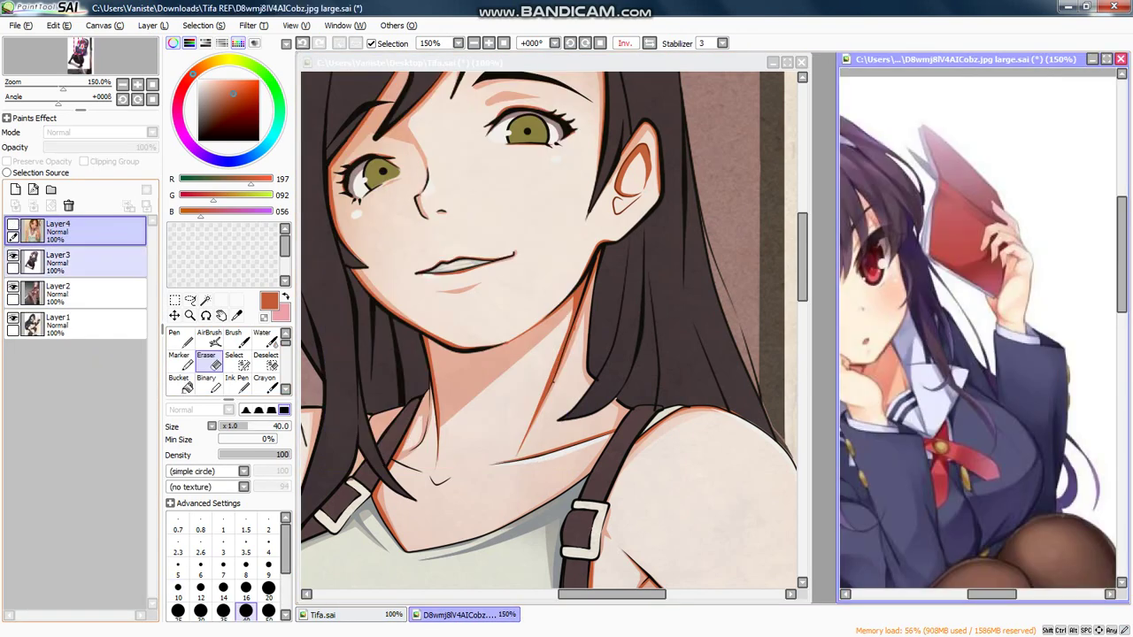
click(13, 256)
click(13, 288)
ctrl+click(57, 325)
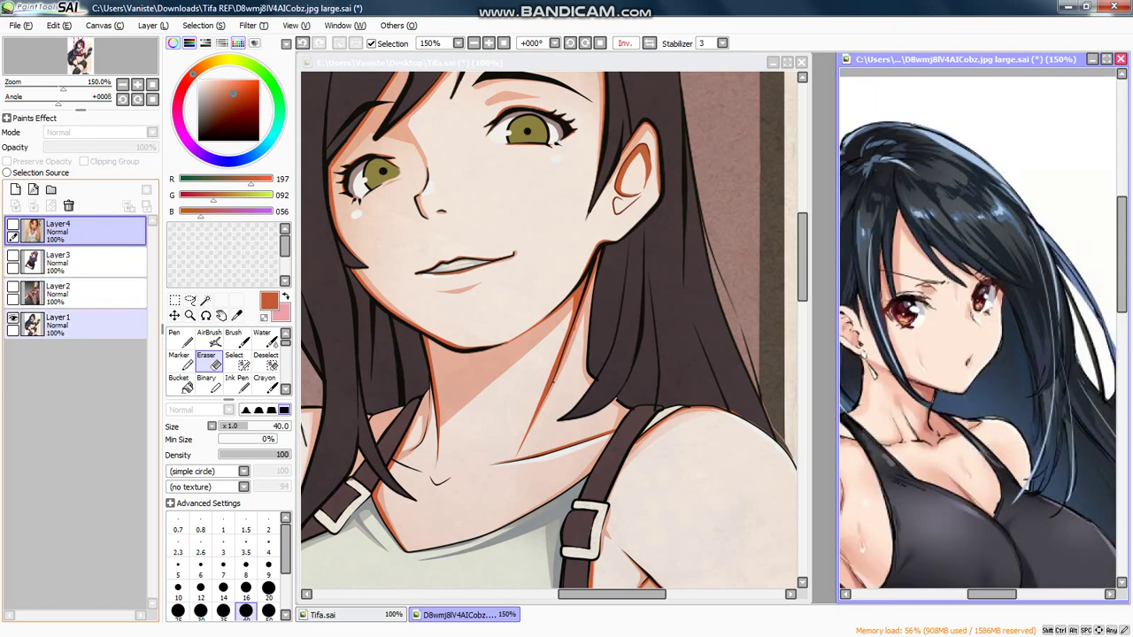
Step: Flip the reference view back to normal orientation and frame the character's face and ear at 200%
key(Down)
key(Right)
key(Down)
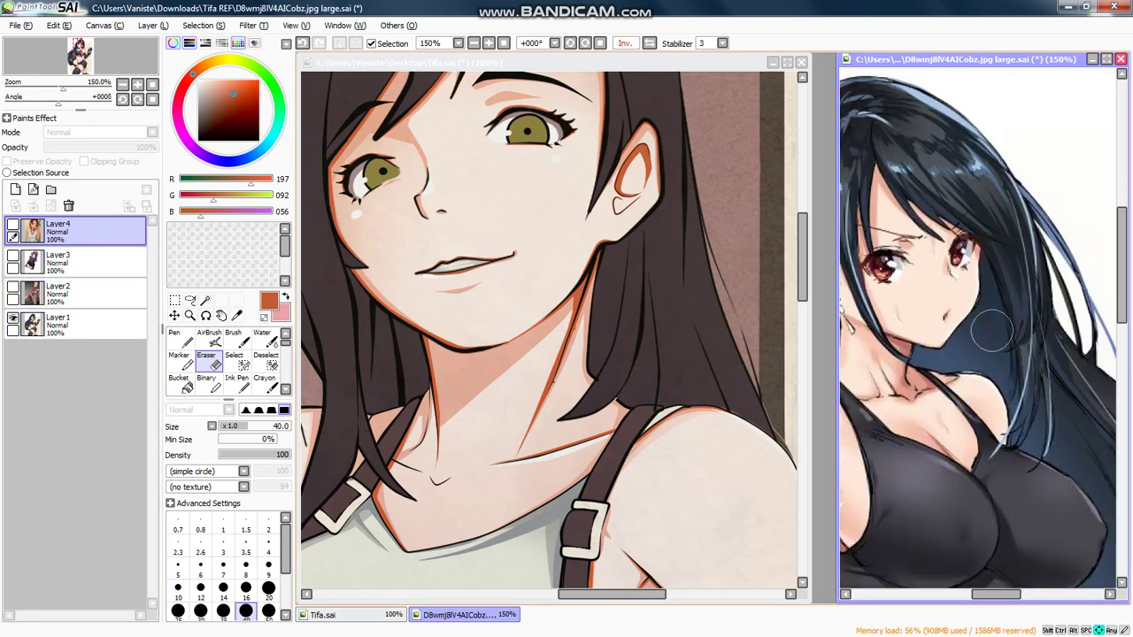
key(Page_Down)
key(Left)
key(h)
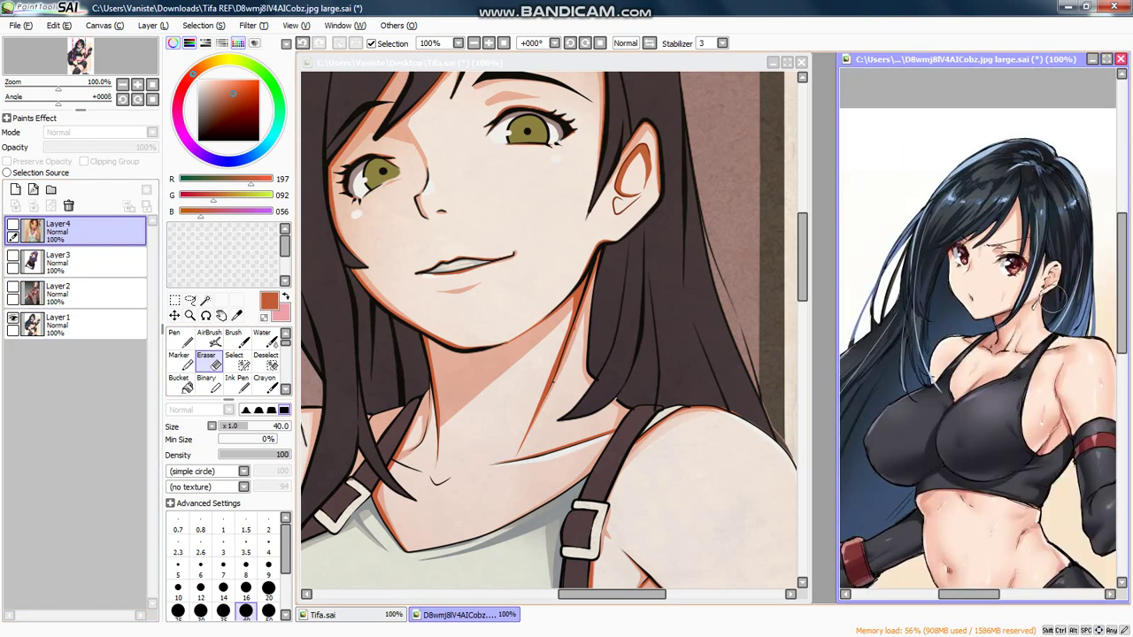
scroll(1060, 266, up, 2)
scroll(1053, 268, up, 1)
scroll(1044, 270, down, 1)
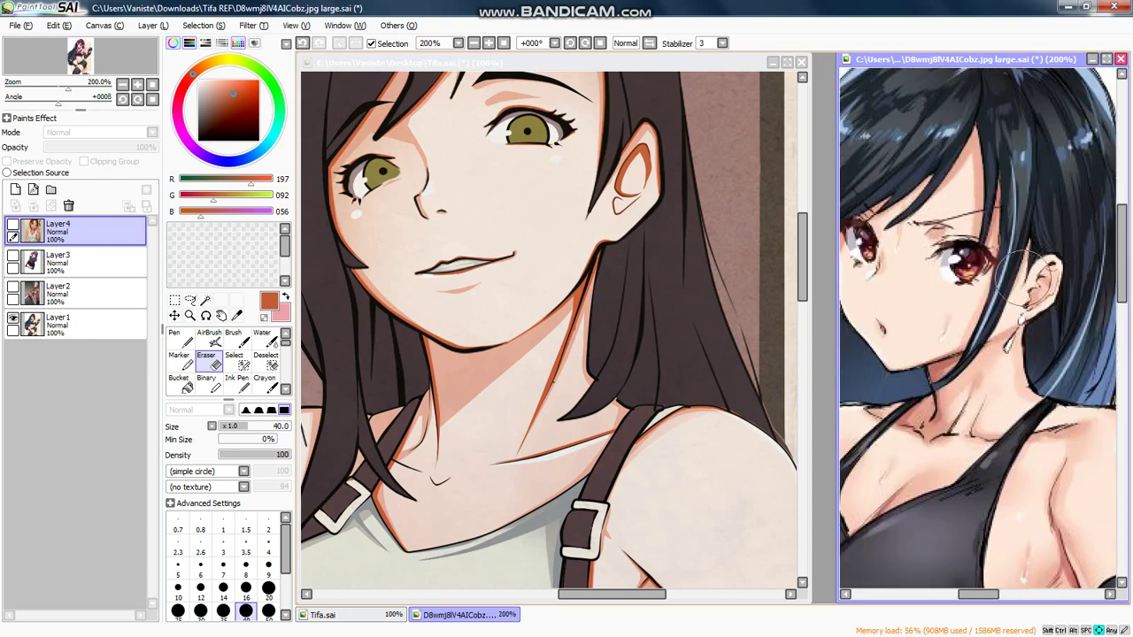
key(Up)
Step: Return to Tifa.sai and examine the orange ear shading beside the reference character
click(553, 381)
scroll(681, 303, down, 2)
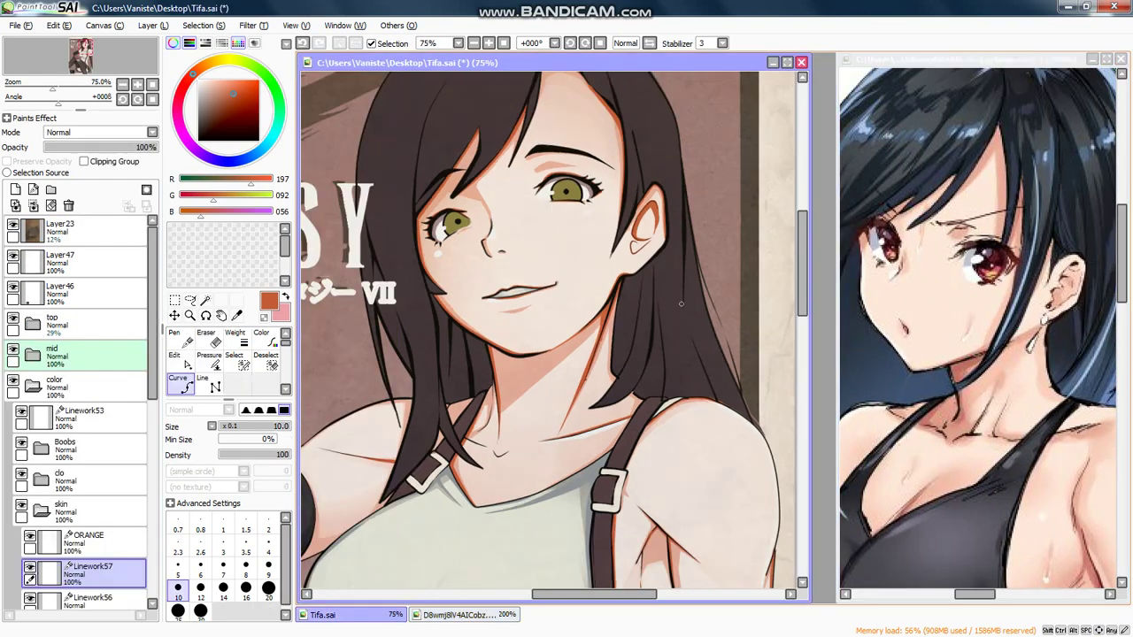
key(Up)
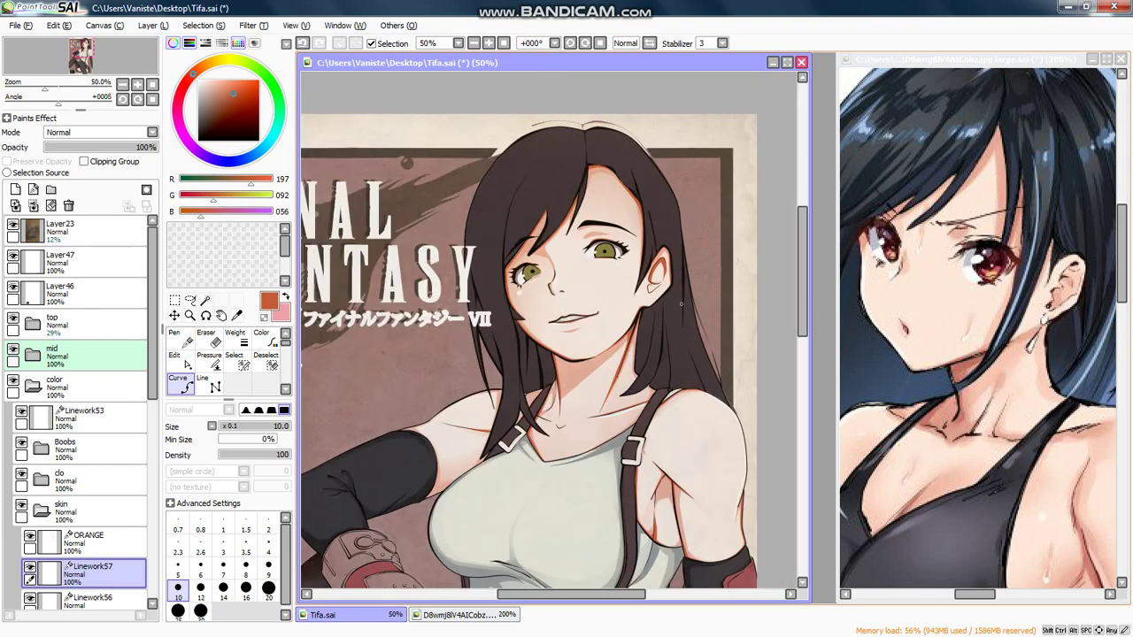
scroll(656, 285, up, 5)
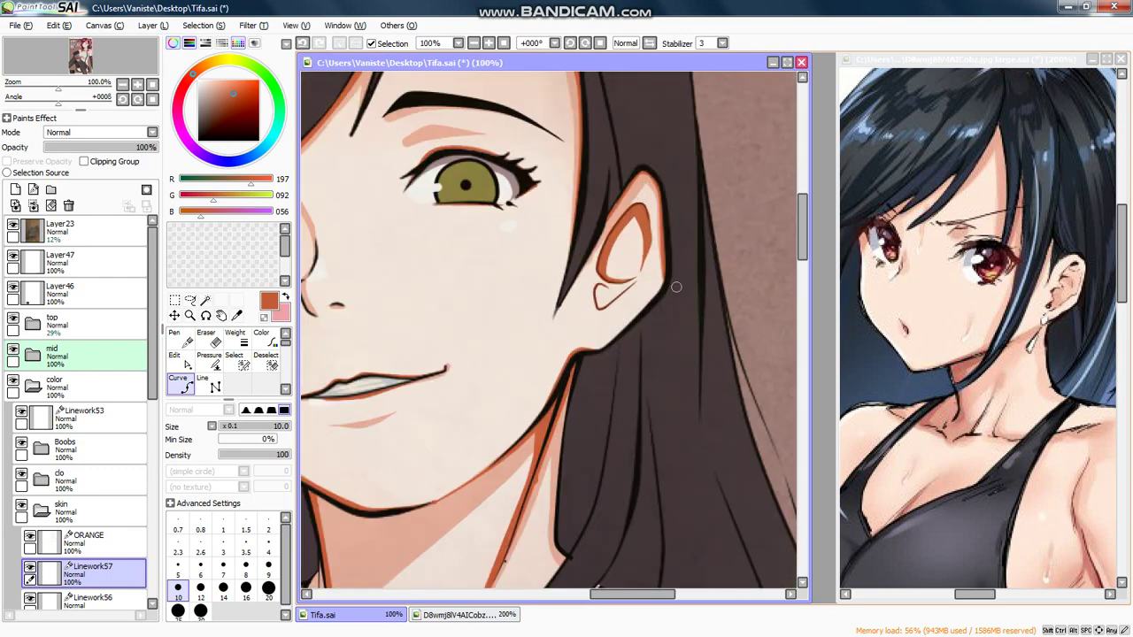
Step: Redraw the small lower inner-ear contour on the ORANGE layer as an open curve with a notch in its front edge
click(88, 542)
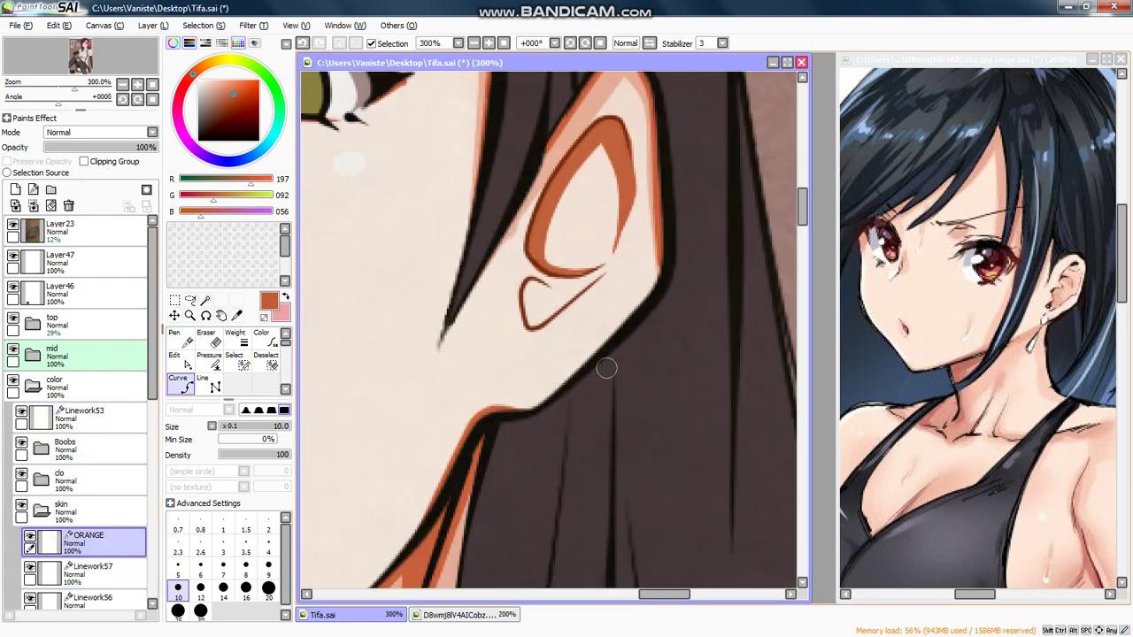
scroll(583, 324, up, 1)
drag(530, 330, 498, 337)
key(ctrl+z)
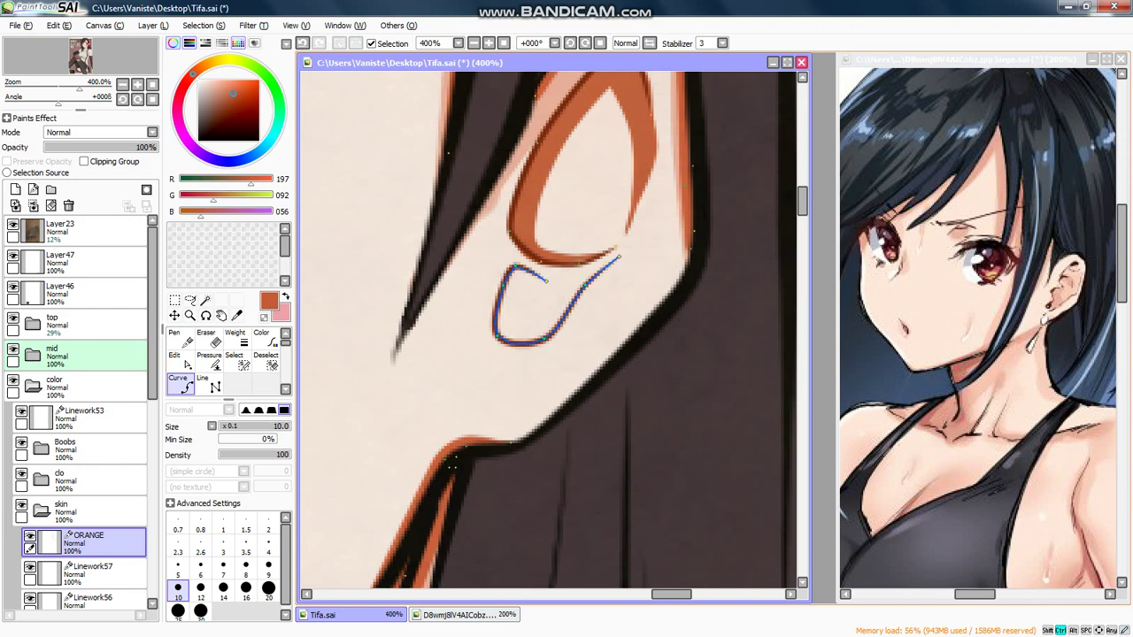
key(Return)
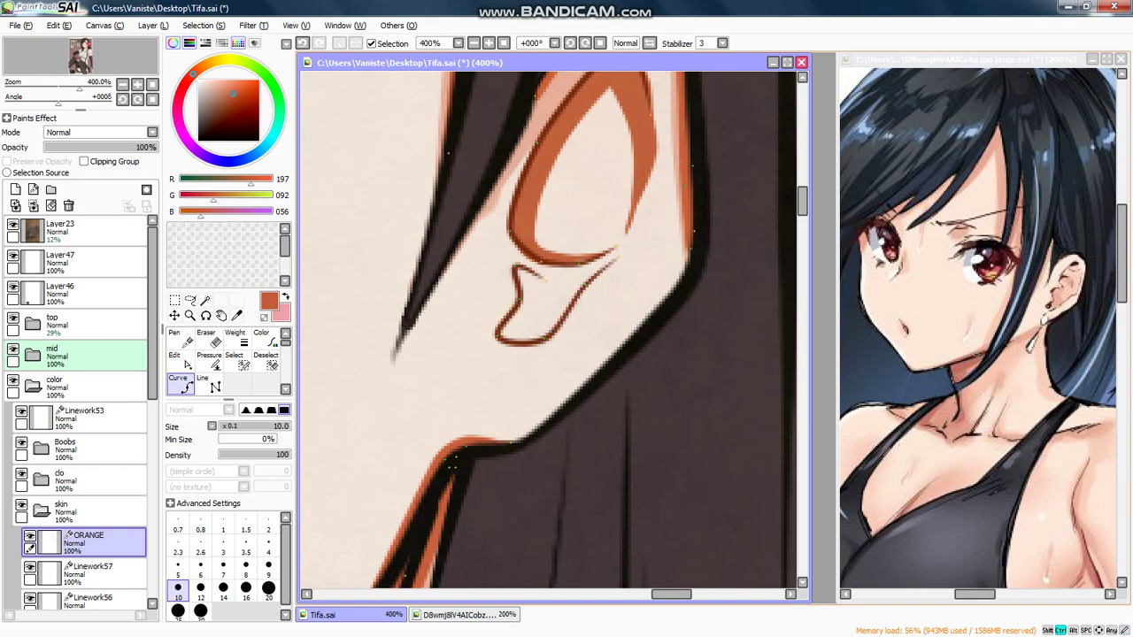
key(Return)
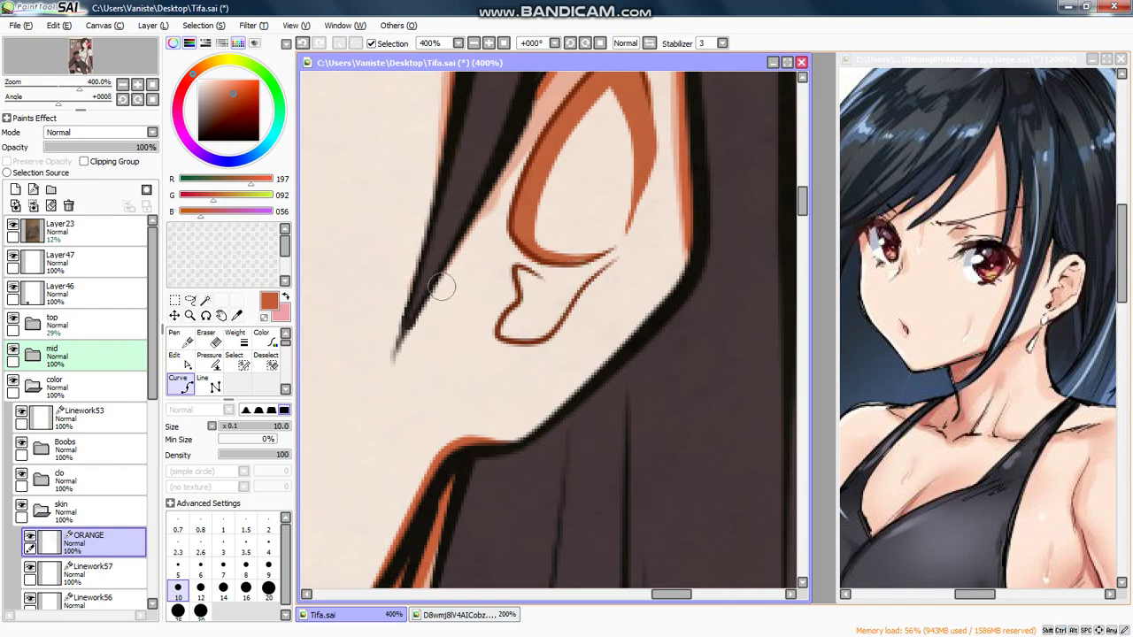
Step: Adjust the line pressure where the lower edge of the upper inner-ear contour ends, near the small lower curve
click(211, 361)
scroll(511, 299, down, 3)
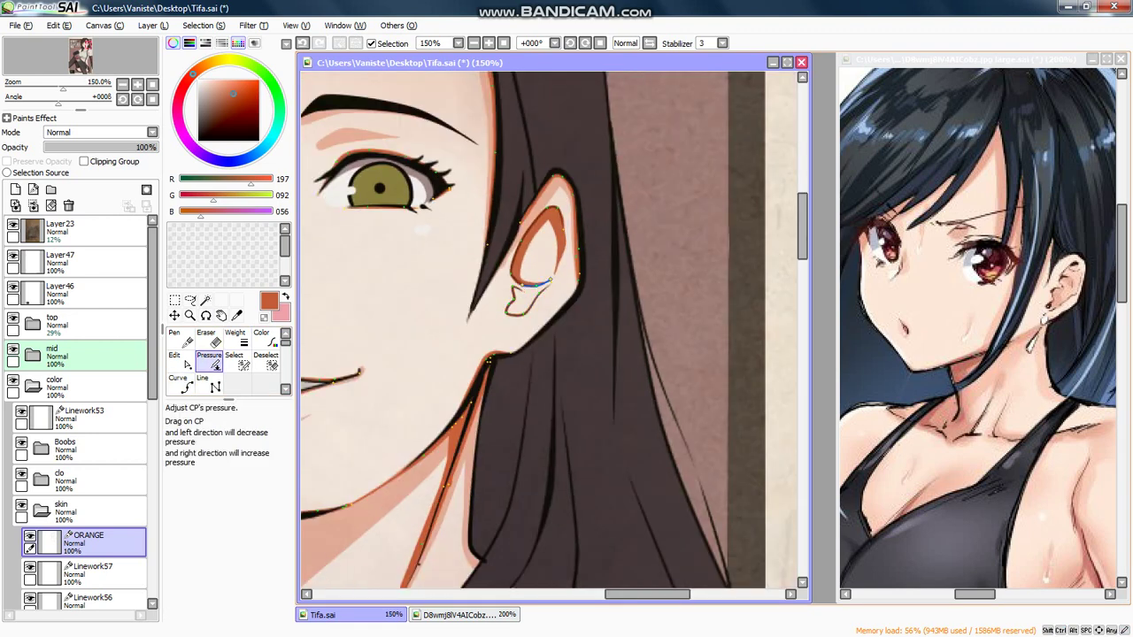
drag(529, 288, 610, 300)
scroll(602, 296, down, 1)
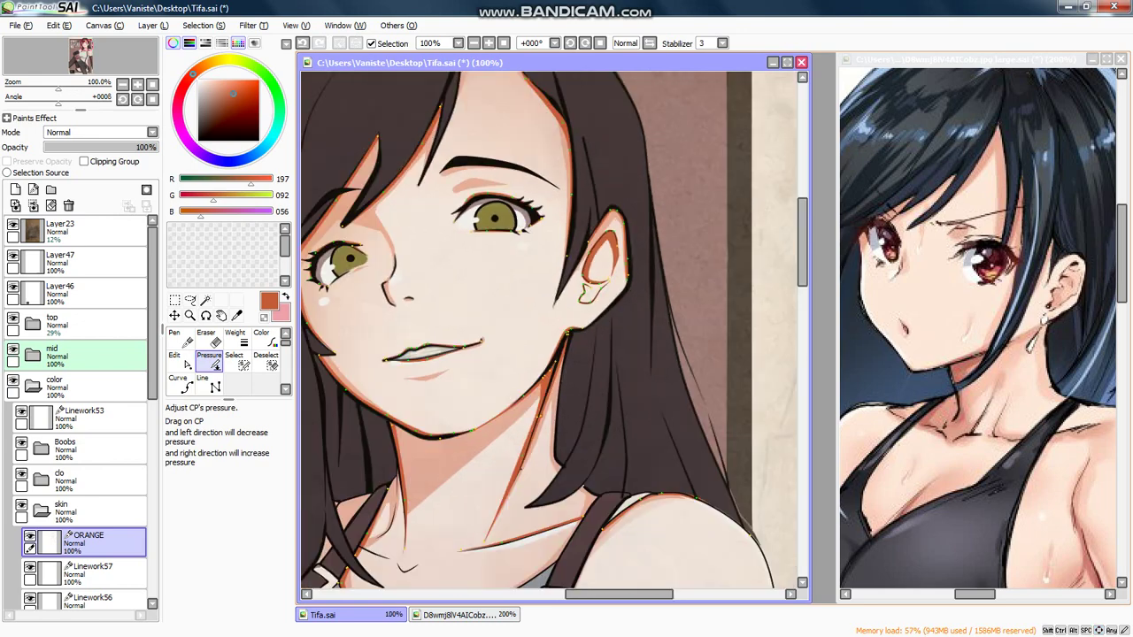
key(Left)
scroll(567, 279, down, 2)
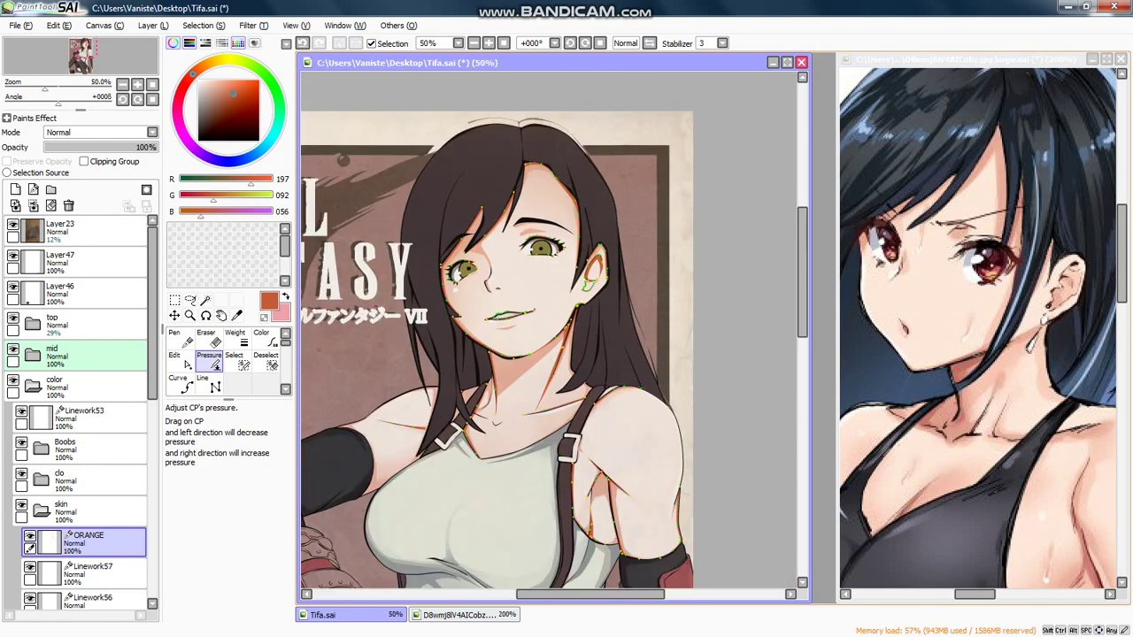
scroll(588, 257, up, 4)
drag(611, 266, 543, 288)
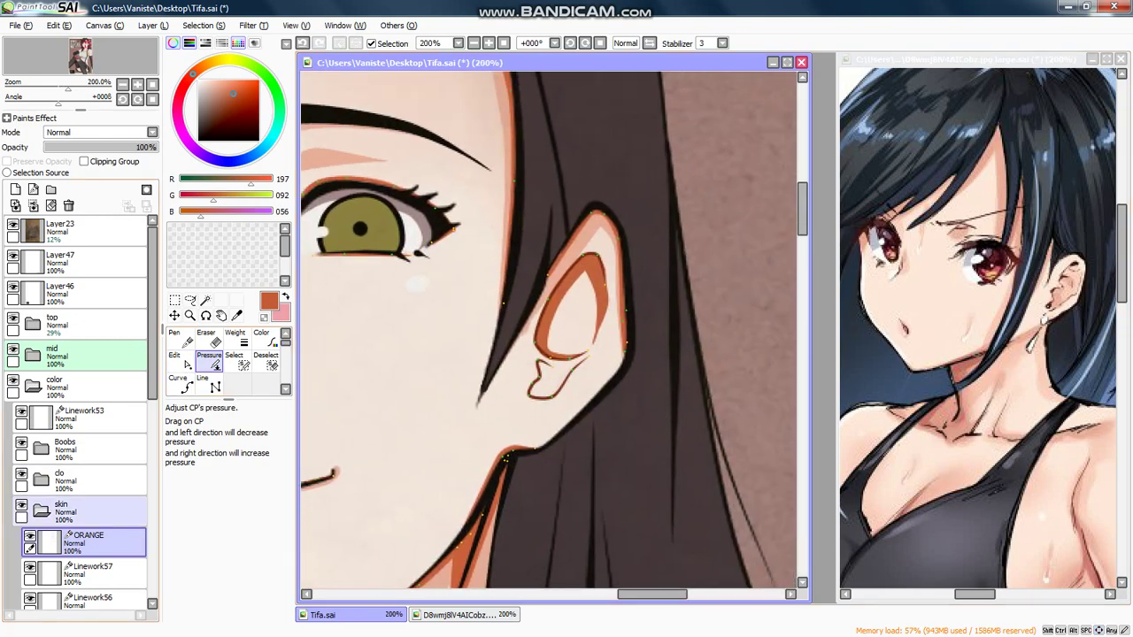
Step: Rasterize the Linework57 layer that holds the orange inner-ear shading
click(102, 572)
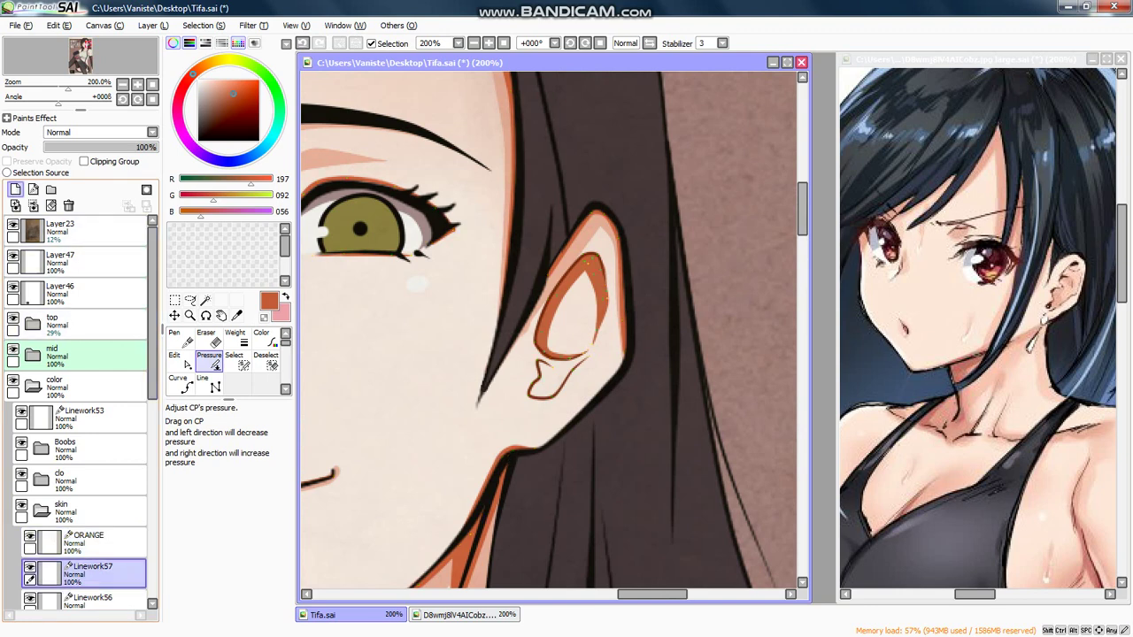
click(16, 190)
click(34, 205)
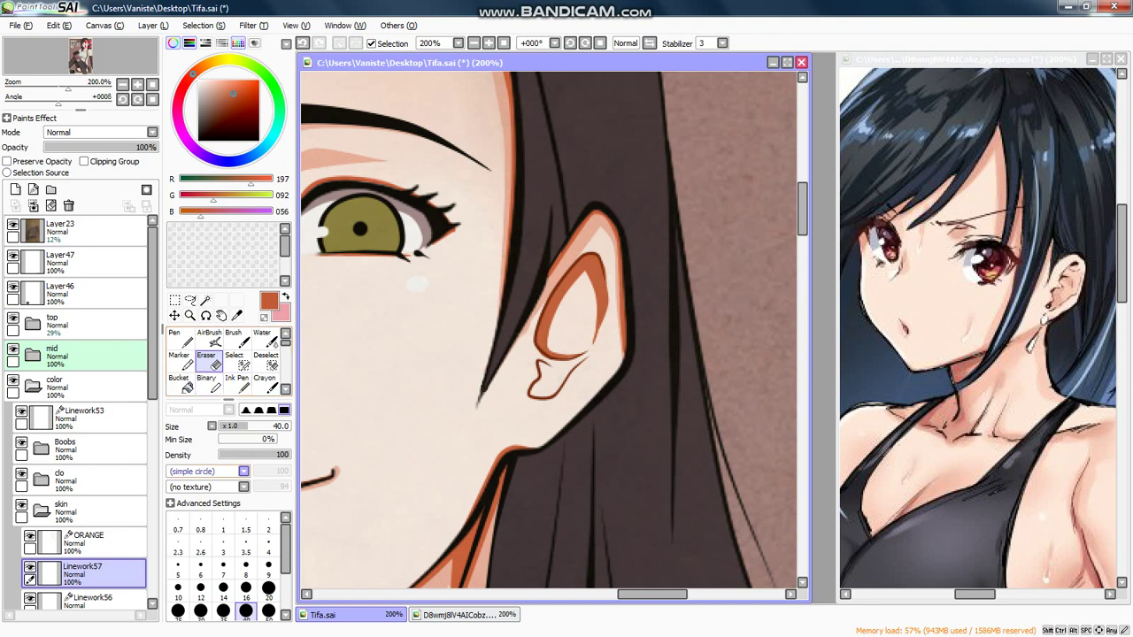
Step: Fade the back and upper parts of the orange inner-ear shading using the Eraser at size 16 and density 10
scroll(571, 336, up, 2)
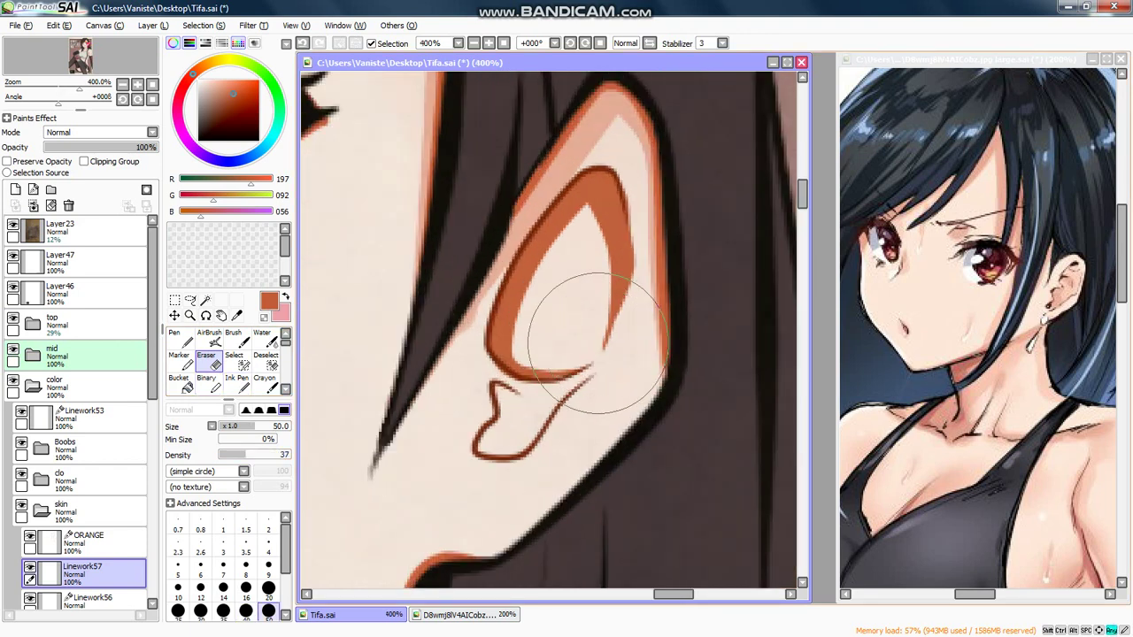
key(bracketleft)
key(bracketleft)
key(bracketleft)
key(bracketleft)
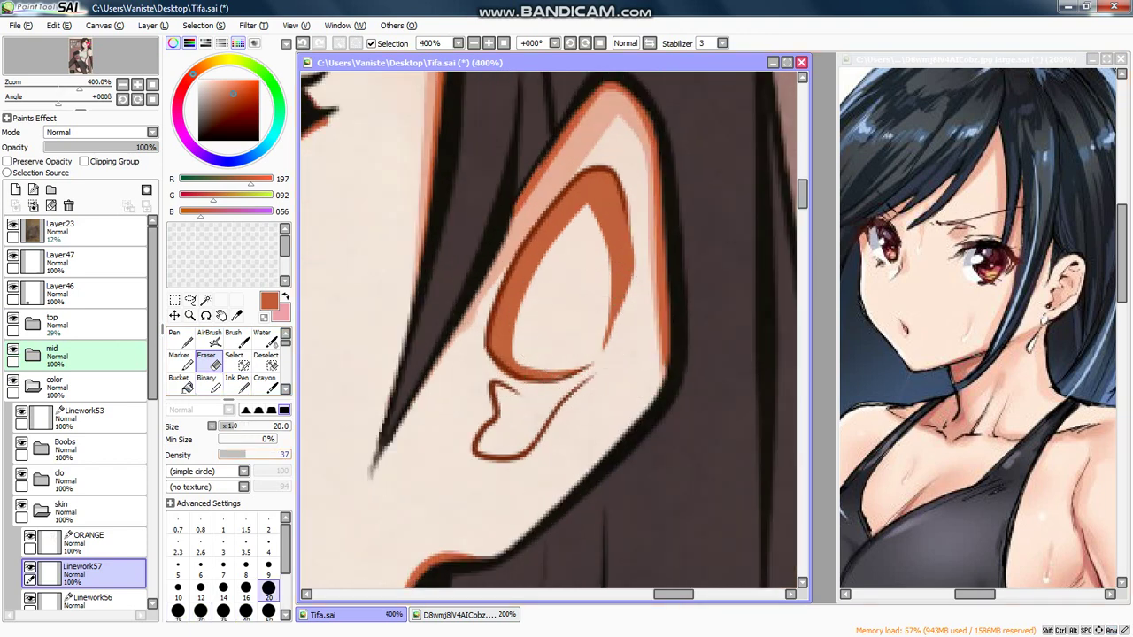
key(bracketleft)
mouse_move(603, 341)
mouse_down()
mouse_move(621, 242)
mouse_move(609, 330)
mouse_move(621, 244)
mouse_move(618, 300)
mouse_move(611, 336)
mouse_move(621, 188)
mouse_move(628, 265)
mouse_move(612, 336)
mouse_move(622, 261)
mouse_move(597, 355)
mouse_move(599, 336)
mouse_move(574, 359)
mouse_move(630, 344)
mouse_up()
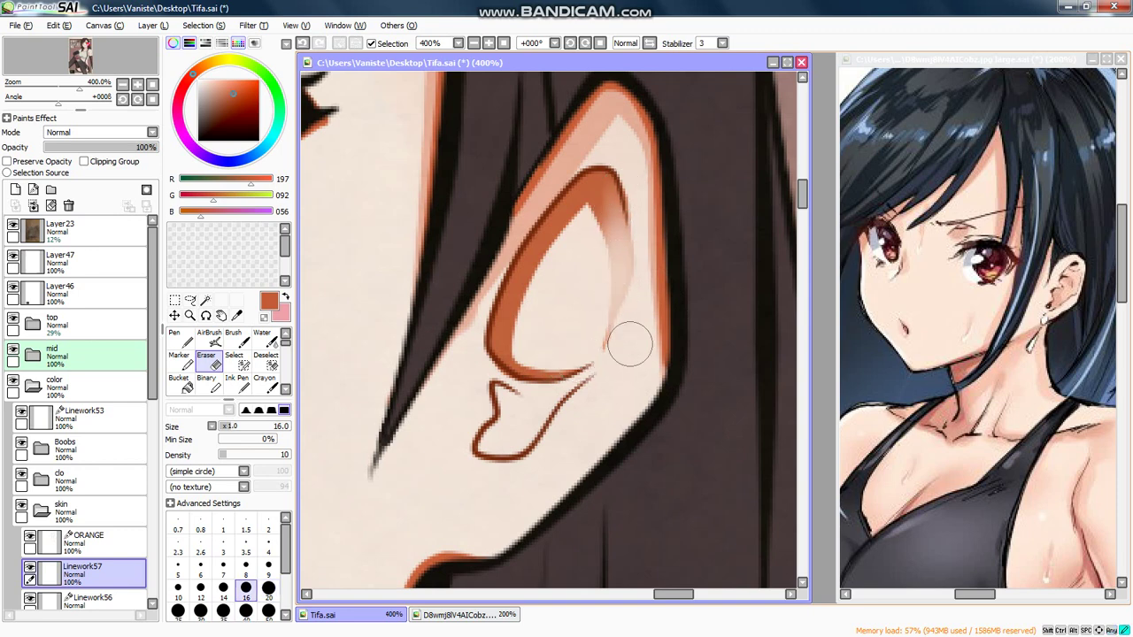
mouse_move(622, 210)
mouse_down()
mouse_move(598, 188)
mouse_move(641, 217)
mouse_up()
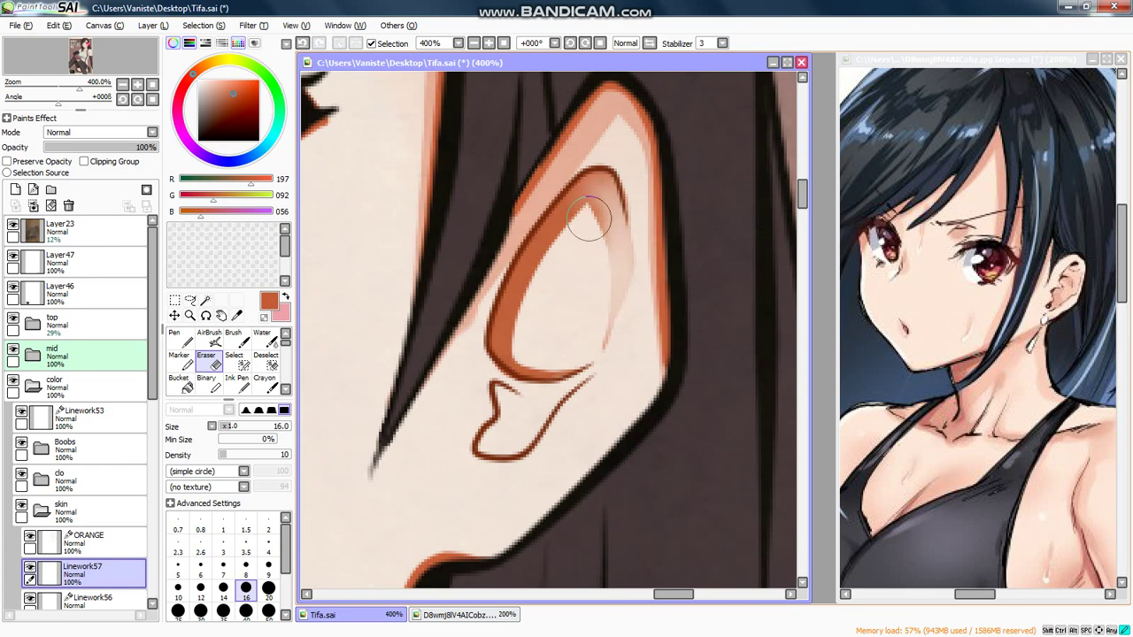
Step: Soften the remaining orange shading inside the ear using the Eraser at size 35 and density 7
scroll(668, 254, down, 6)
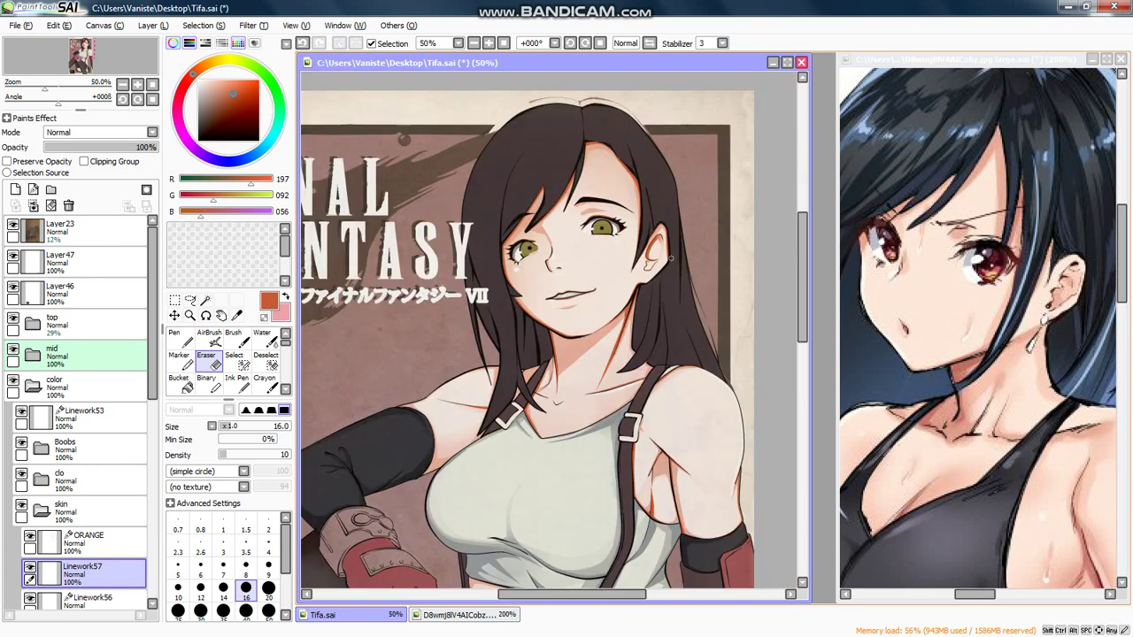
key(h)
key(h)
scroll(669, 258, up, 3)
key(bracketright)
key(bracketright)
key(bracketright)
key(bracketright)
key(bracketright)
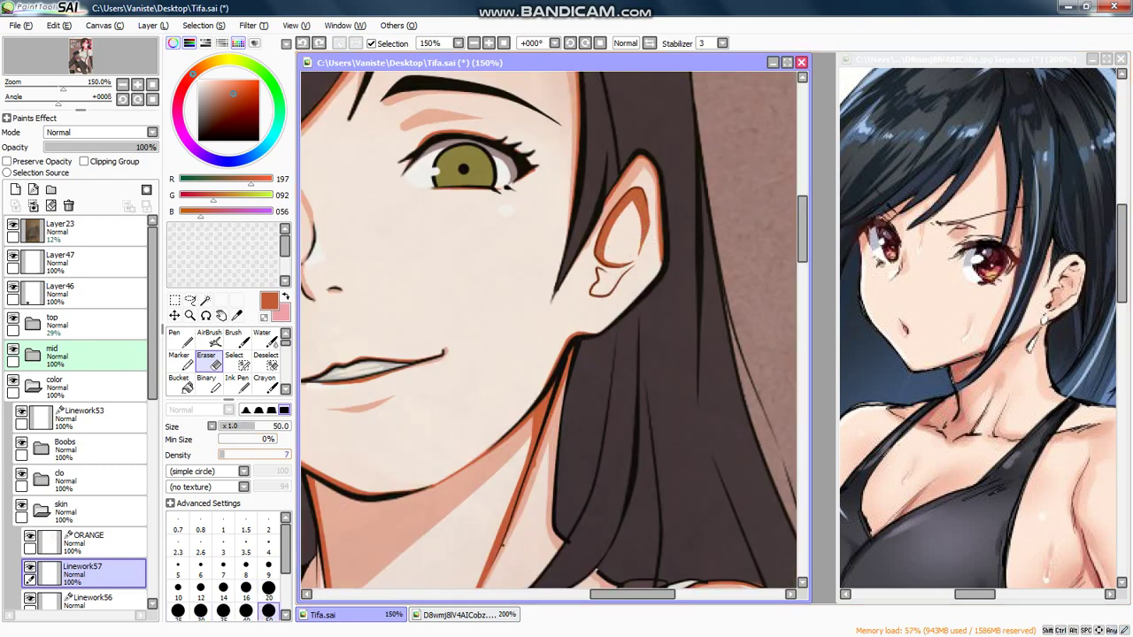
key(bracketleft)
key(bracketleft)
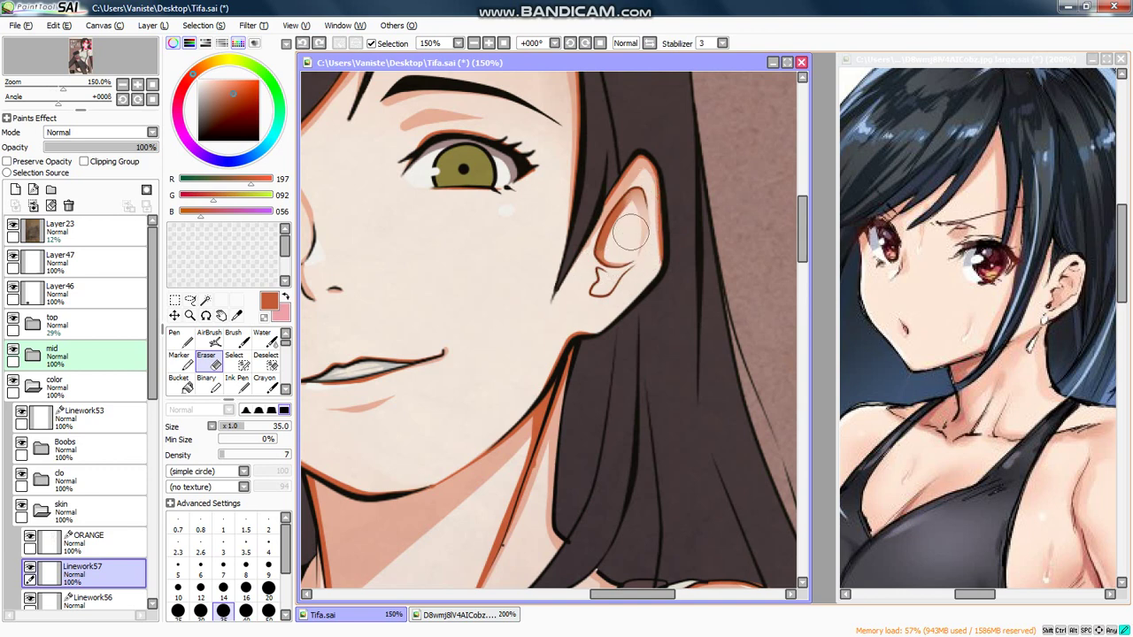
Step: Examine the faded ear shading in mirrored and normal orientation, close up and against the whole poster
scroll(665, 217, down, 3)
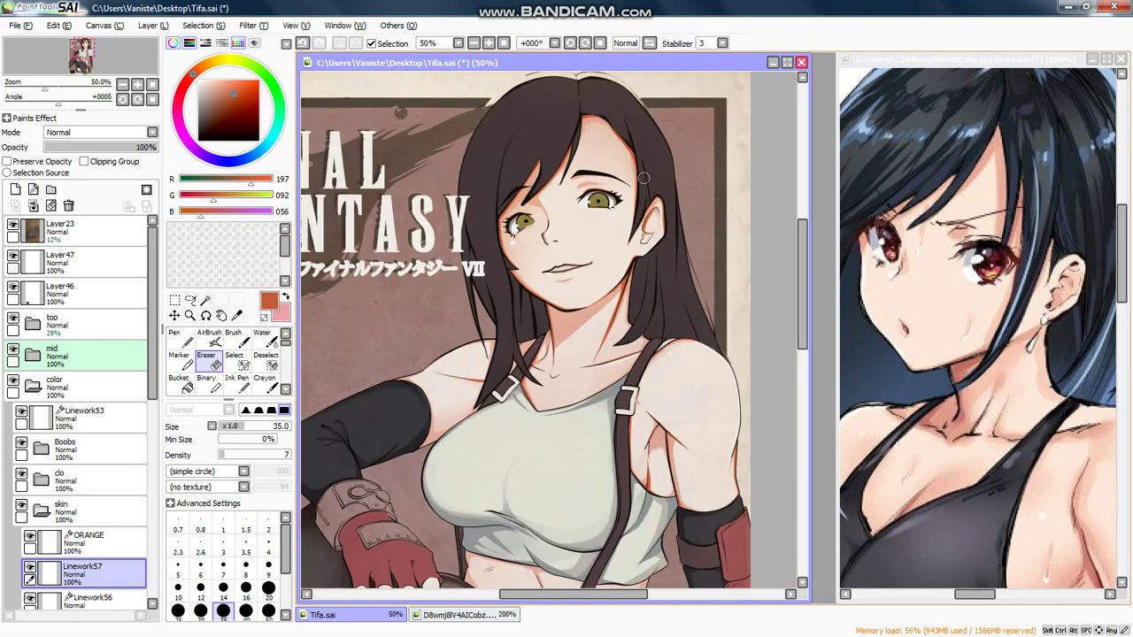
key(h)
key(h)
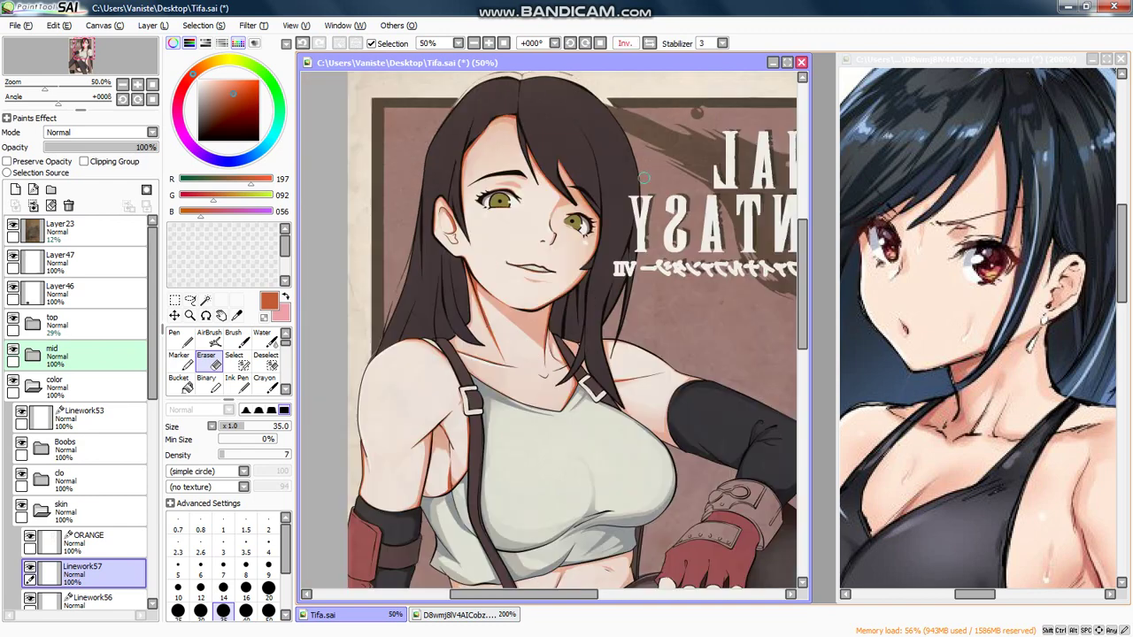
key(h)
key(h)
scroll(647, 206, up, 4)
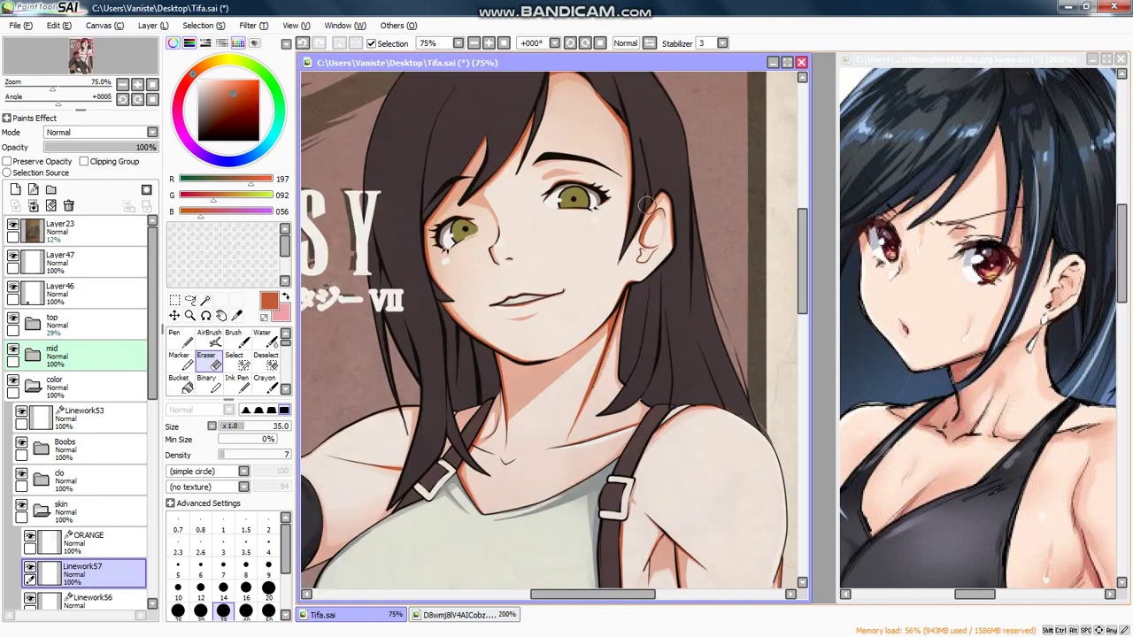
scroll(647, 205, down, 6)
key(Left)
key(Down)
key(Down)
key(Down)
key(Down)
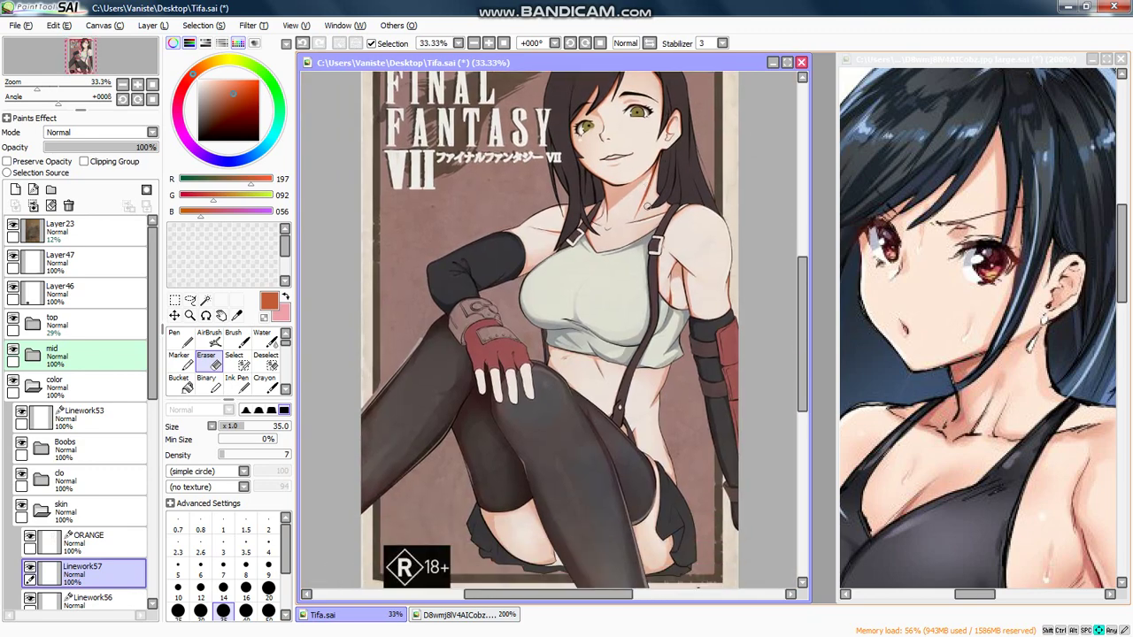
key(Up)
key(Up)
key(Up)
key(Up)
key(Up)
scroll(646, 205, up, 5)
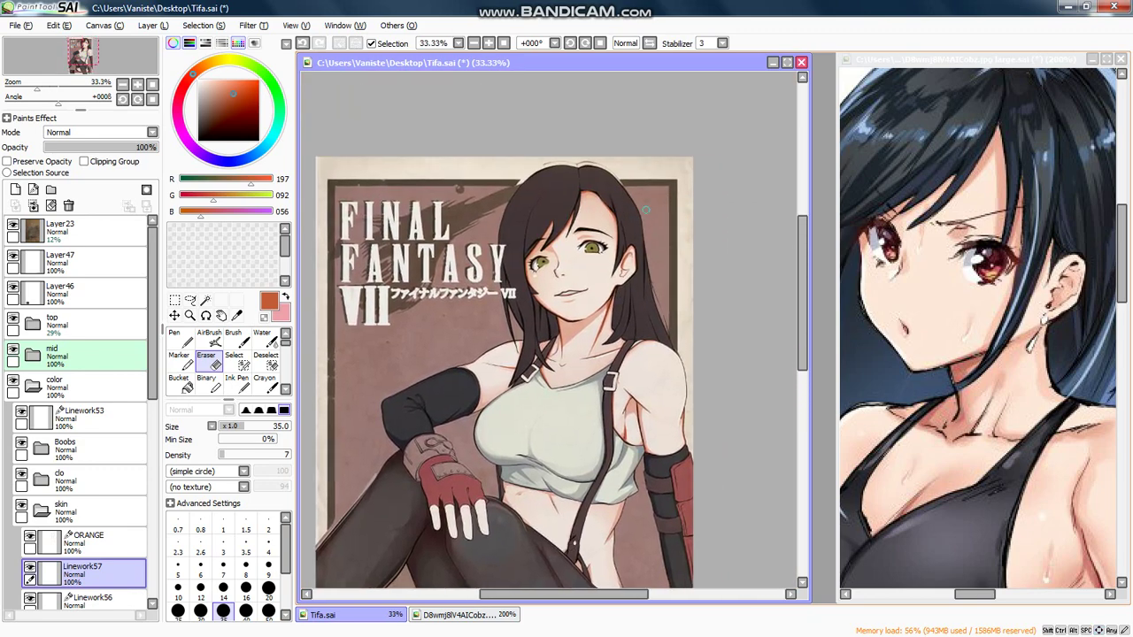
Step: Toggle Linework57 off and on to compare the ear shading, and add a new linework layer above it for the Curve tool
scroll(623, 280, up, 2)
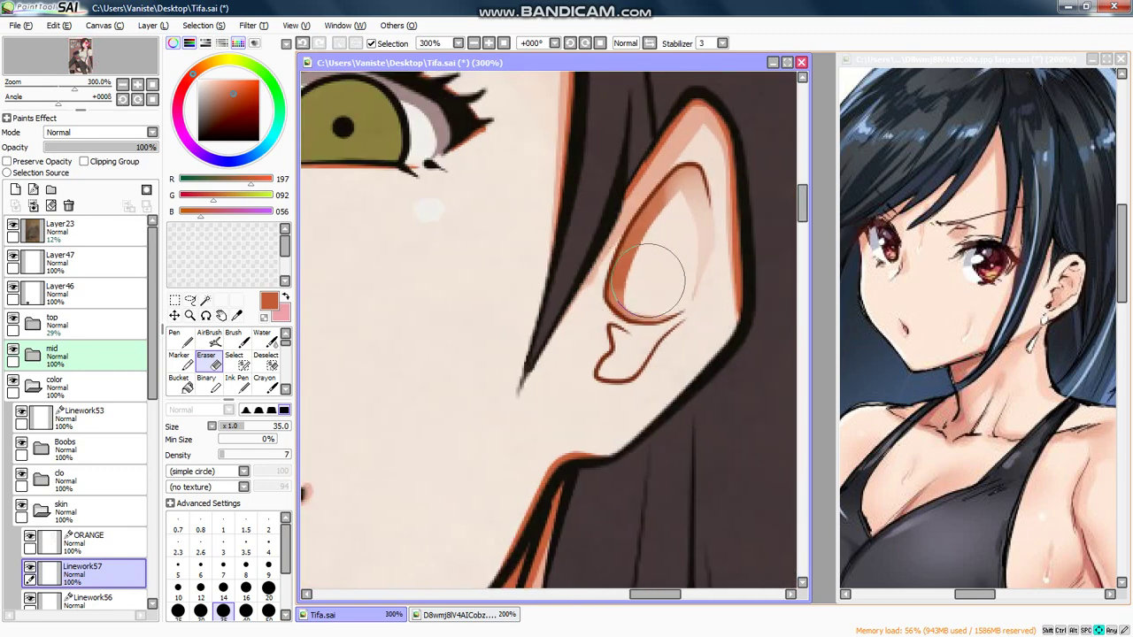
click(30, 568)
click(30, 567)
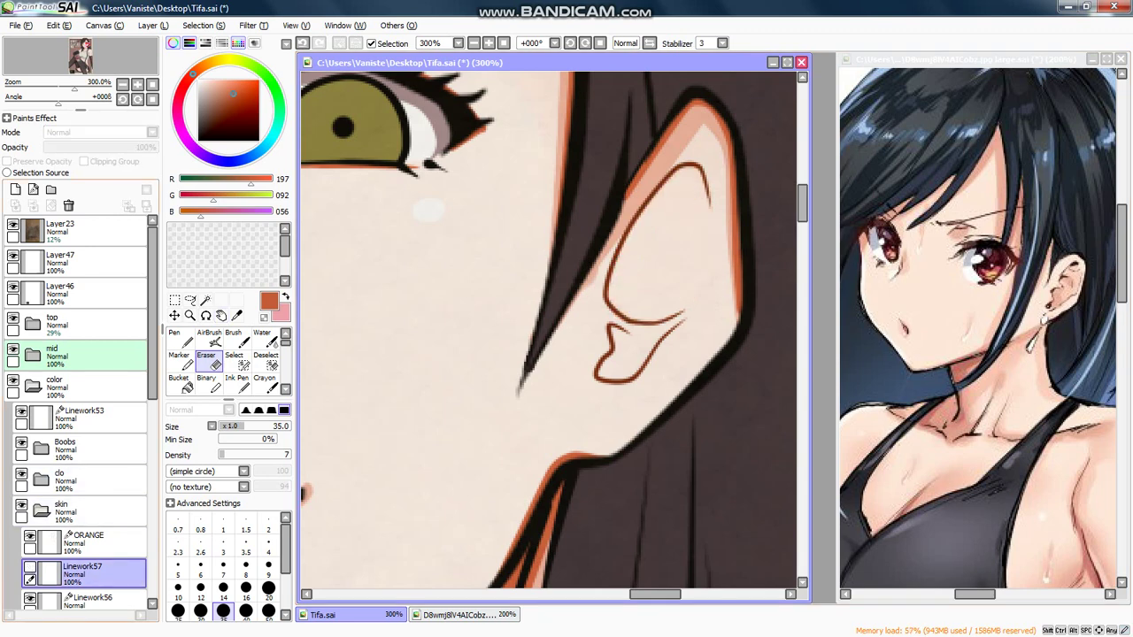
click(30, 567)
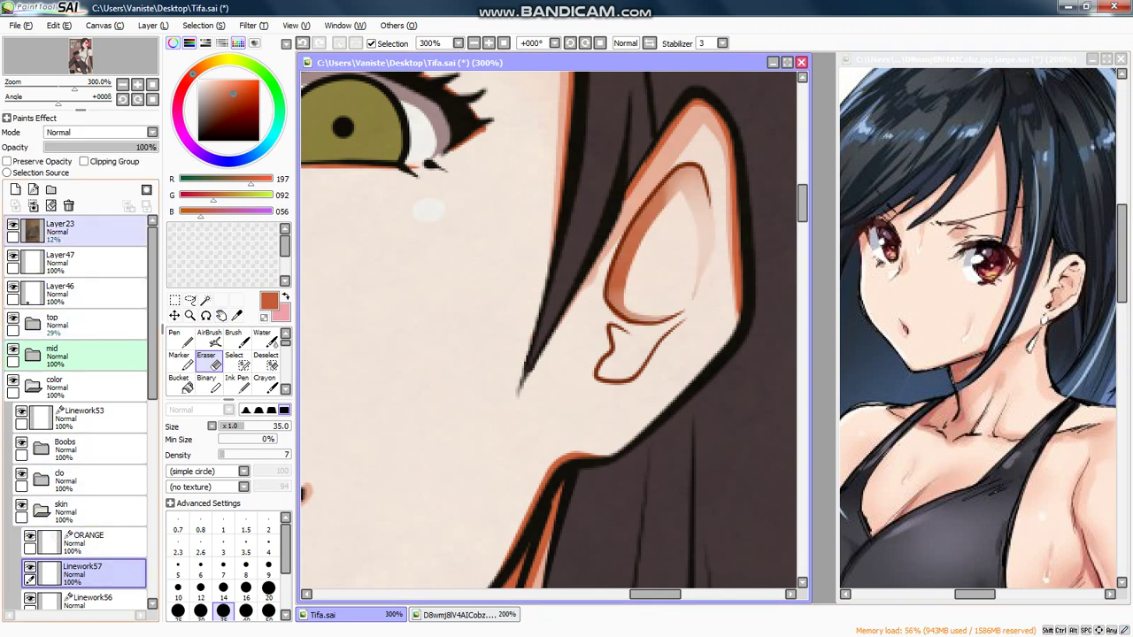
click(33, 188)
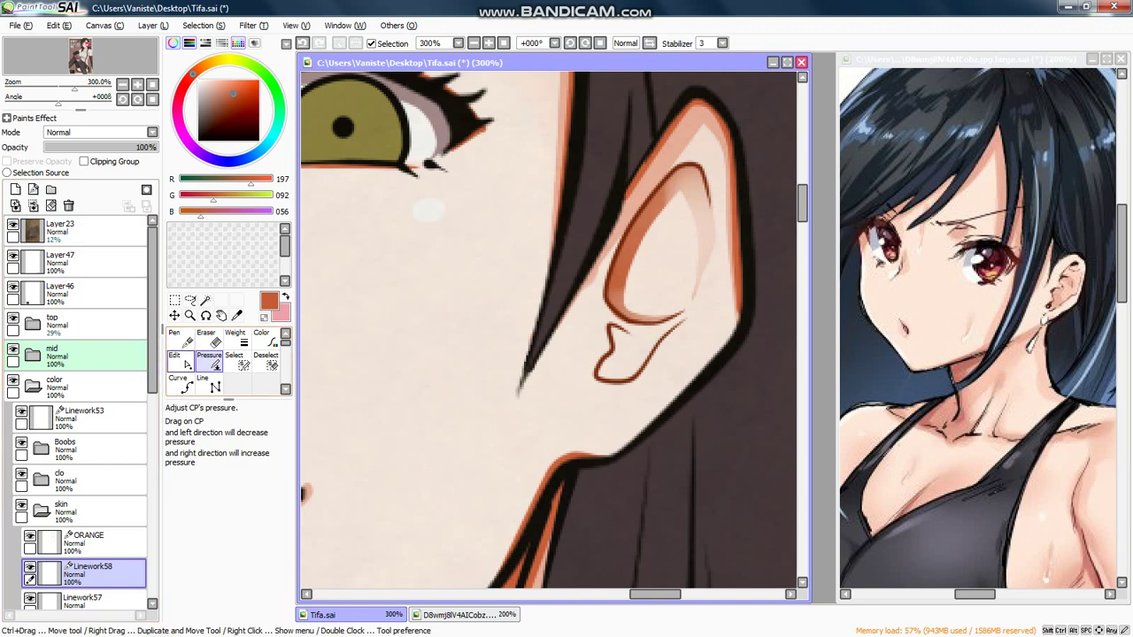
click(178, 381)
Step: Switch to the reference document, show Layer4, and examine the girl's ear enlarged in mirrored view
click(1050, 326)
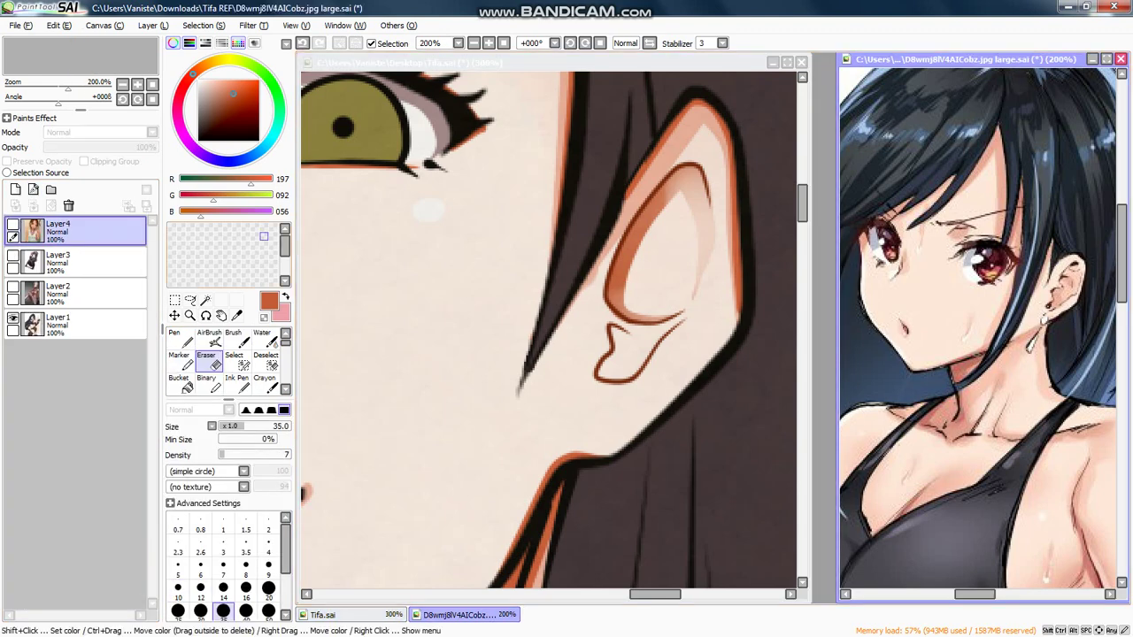
click(13, 225)
scroll(956, 328, down, 3)
key(Right)
key(Down)
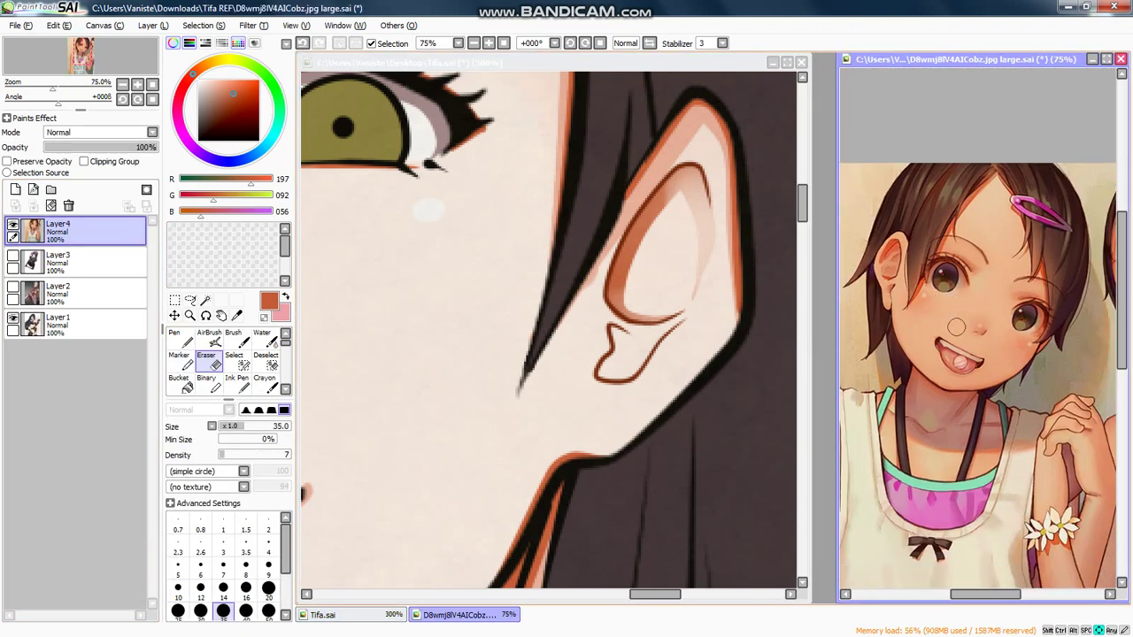
scroll(956, 328, up, 4)
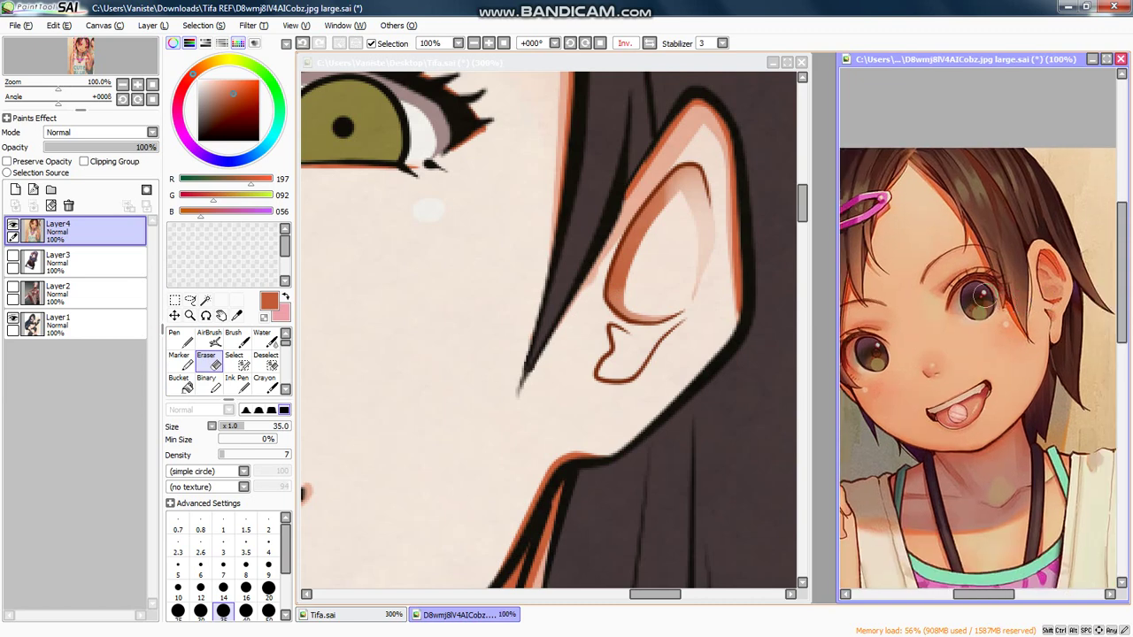
Step: Return to Tifa.sai and sample the peach shadow colour (R 224, G 168, B 146) at the forehead's hairline for the Marker
click(698, 257)
scroll(698, 259, down, 3)
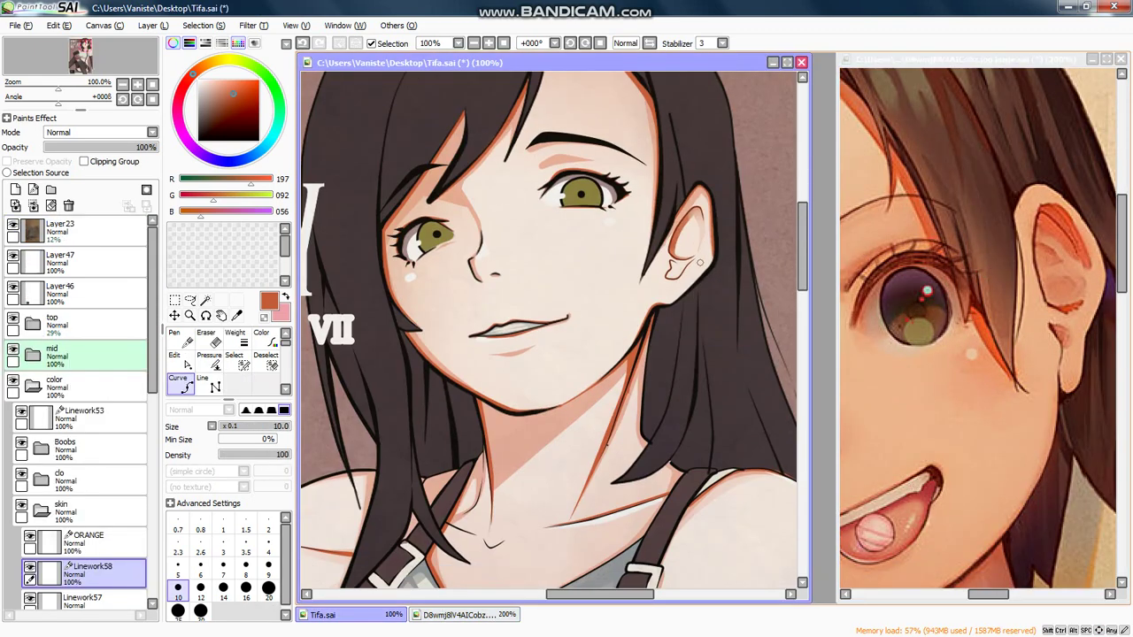
key(Up)
key(Right)
key(Right)
key(Up)
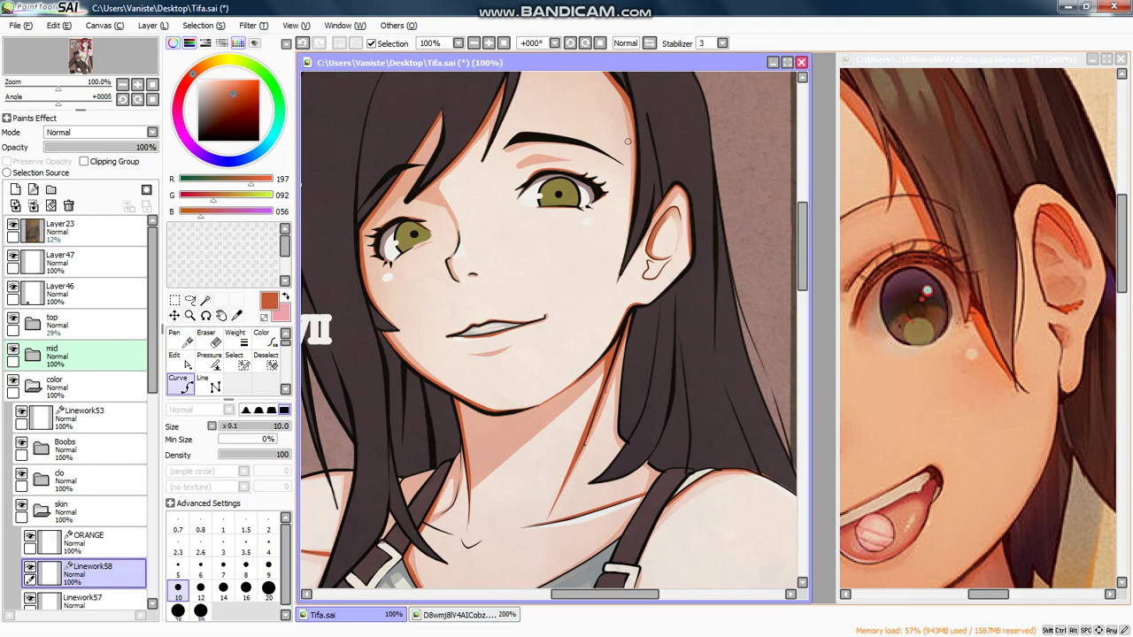
click(89, 356)
scroll(626, 110, up, 2)
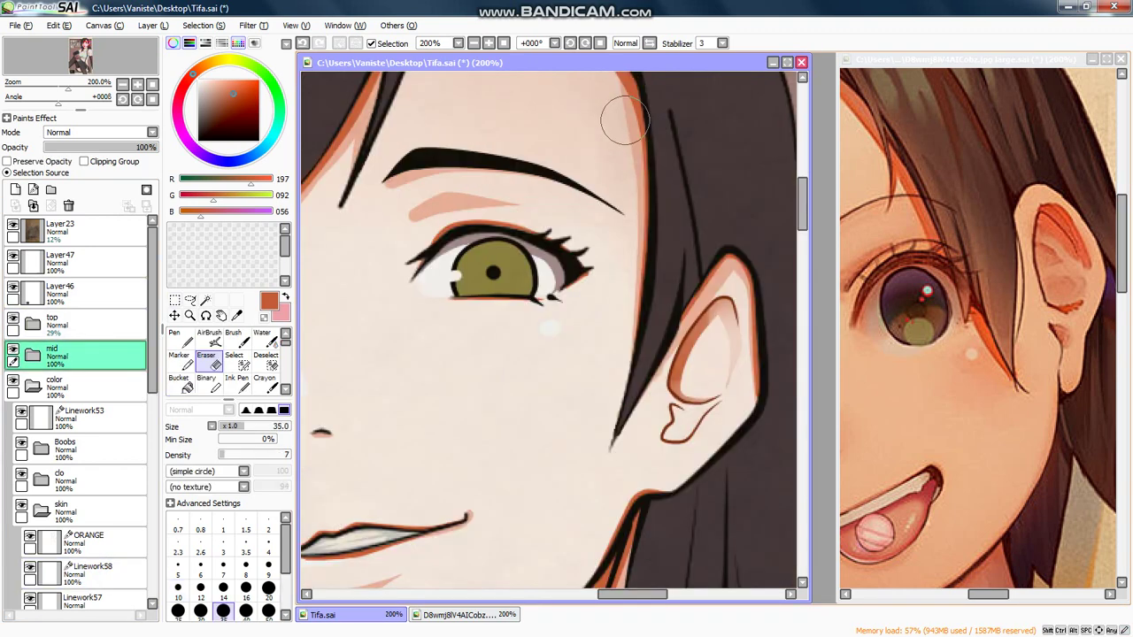
key(m)
alt+click(640, 144)
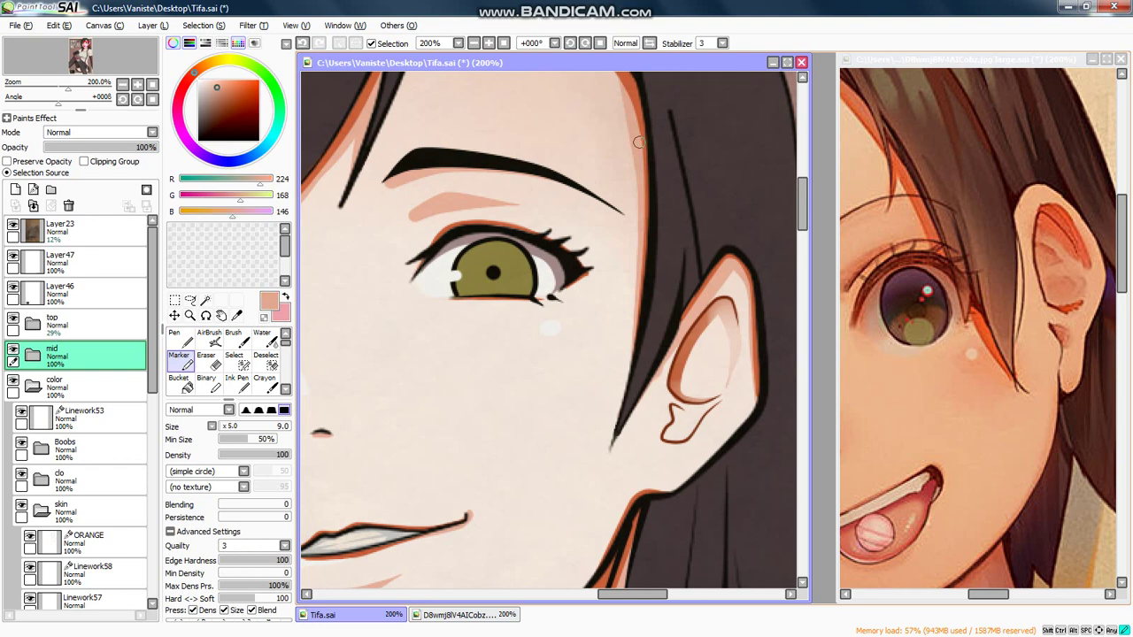
Step: Group the ORANGE and Linework58 layers in a new folder inside the skin folder and toggle the group's visibility off and on
scroll(84, 531, down, 2)
click(97, 504)
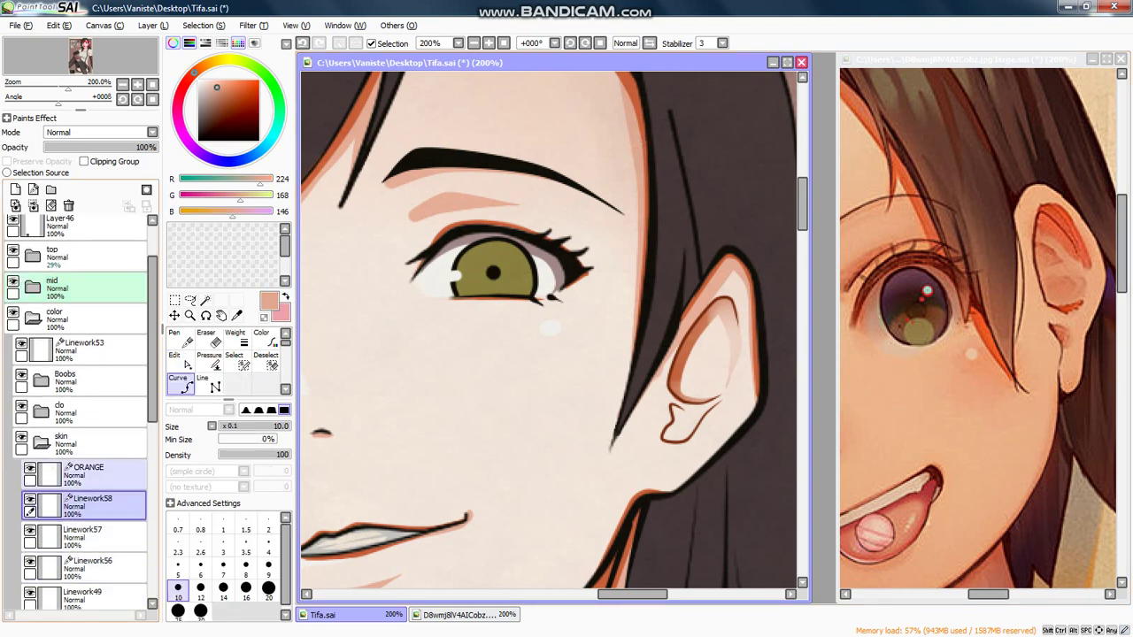
click(97, 473)
click(50, 189)
mouse_move(98, 505)
mouse_down()
mouse_move(98, 471)
mouse_move(97, 515)
mouse_up()
click(30, 468)
click(30, 468)
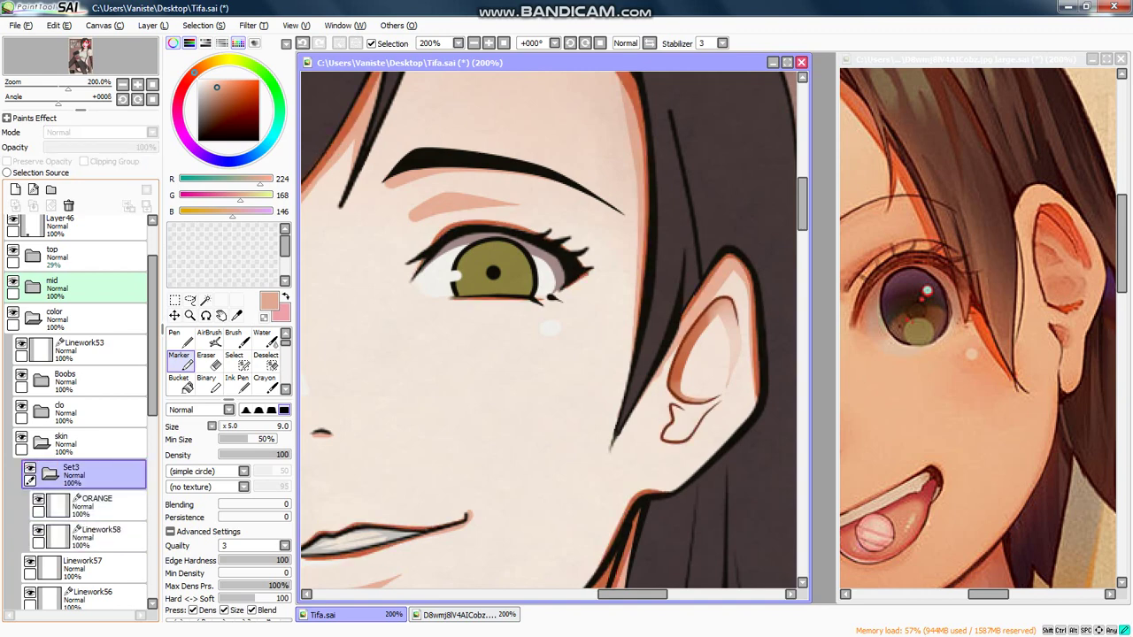
Step: Move the Linework57 layer into the new group inside the skin folder and rename the group skin L2
click(30, 468)
click(30, 468)
click(30, 468)
click(88, 567)
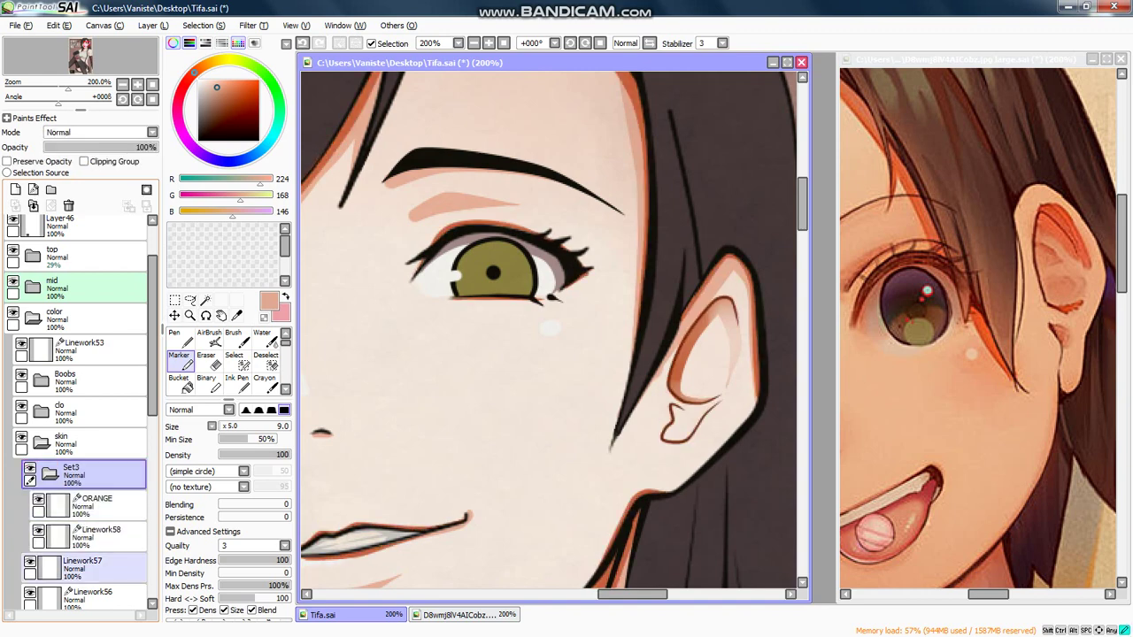
drag(89, 568, 88, 541)
double_click(88, 475)
key(BackSpace)
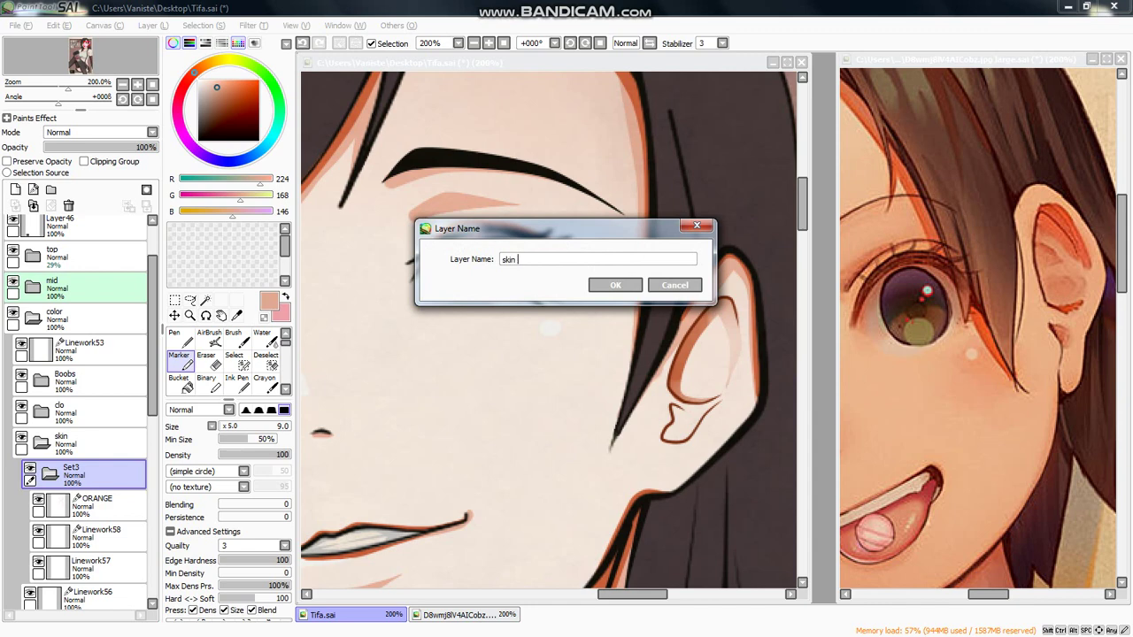
text(skin L2)
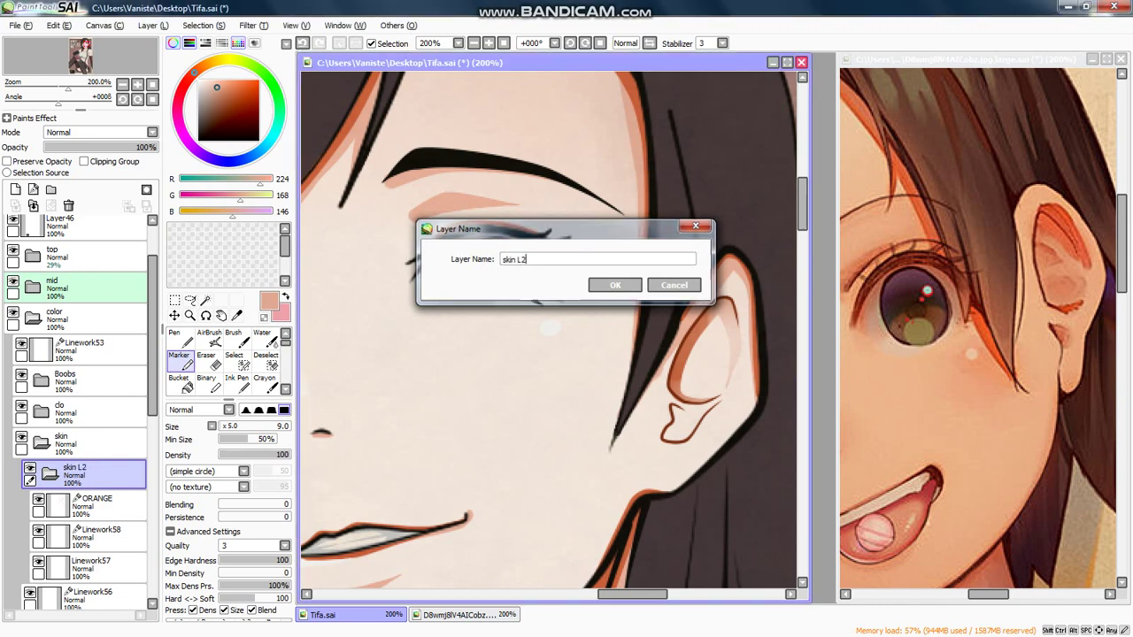
key(Return)
Step: Move the Linework58 layer below Linework57 and toggle both layers off and on to compare the ear shading
click(89, 566)
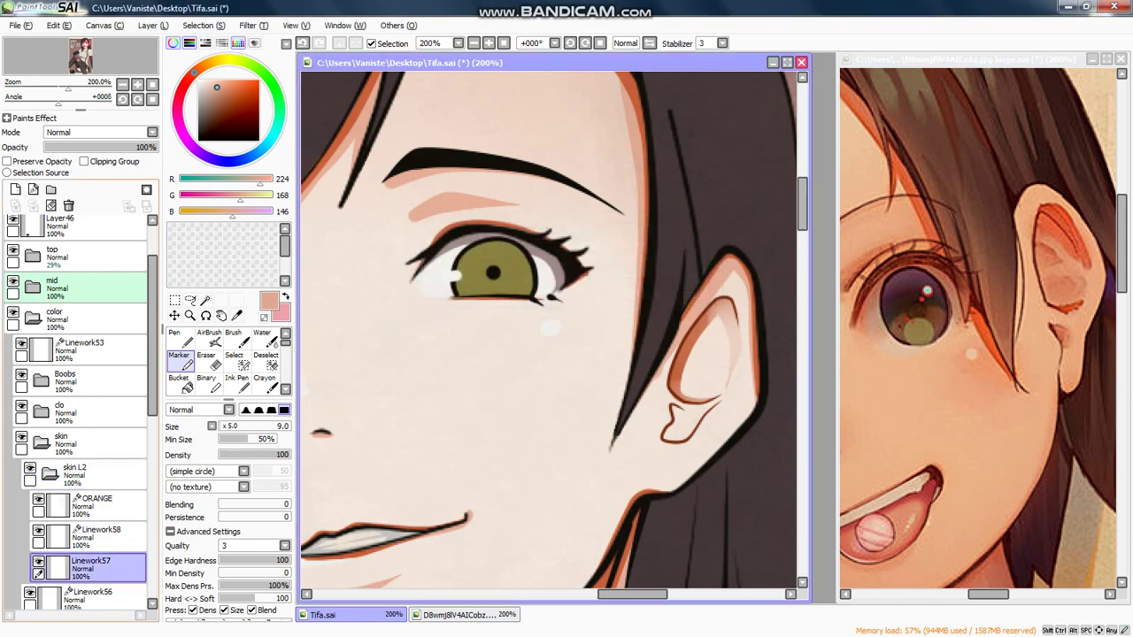
click(38, 561)
click(38, 561)
click(38, 562)
click(38, 562)
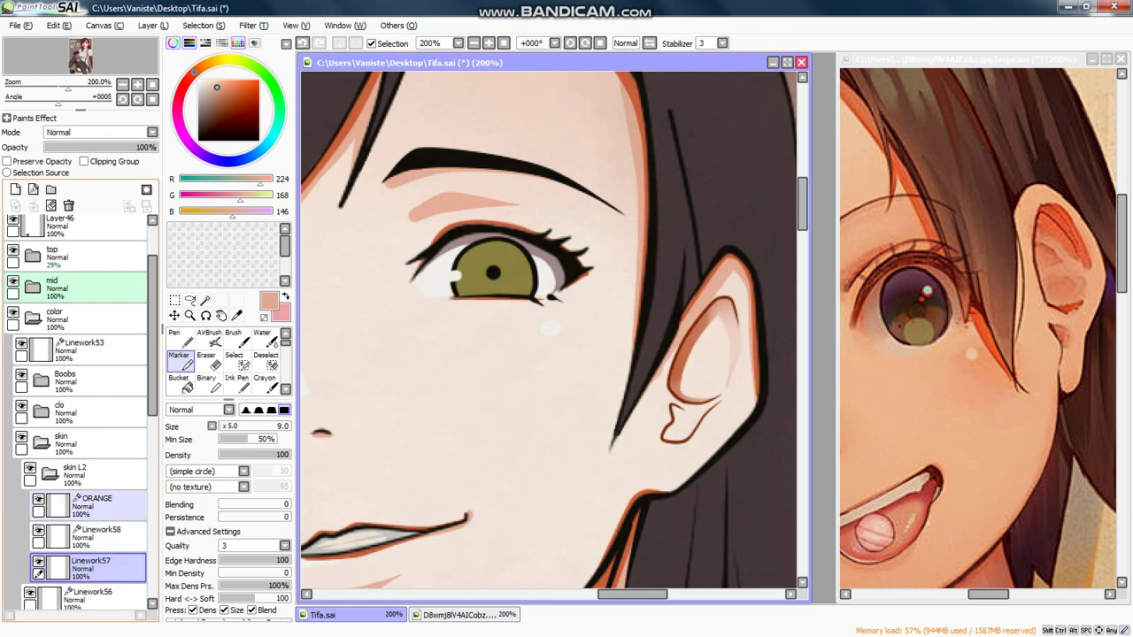
click(98, 535)
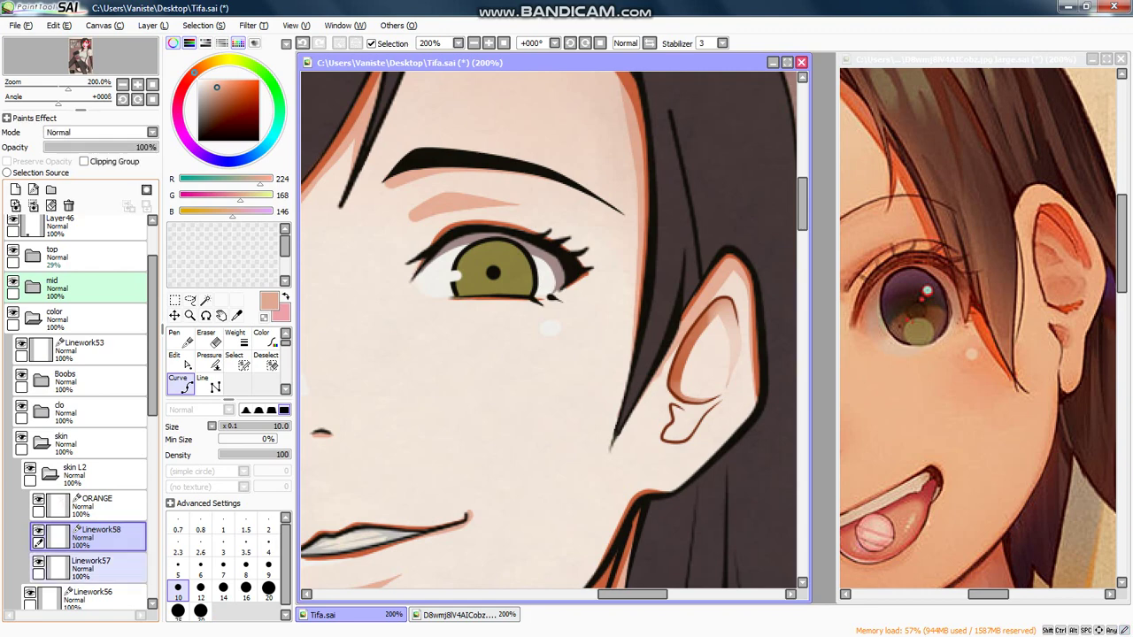
drag(102, 567, 102, 526)
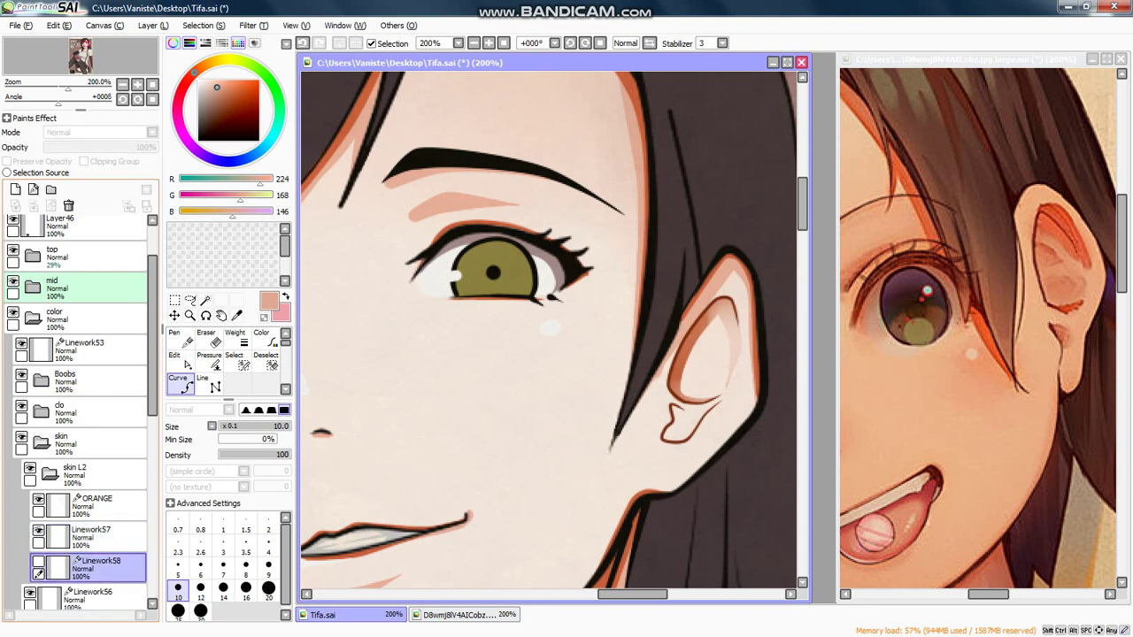
click(39, 530)
click(38, 530)
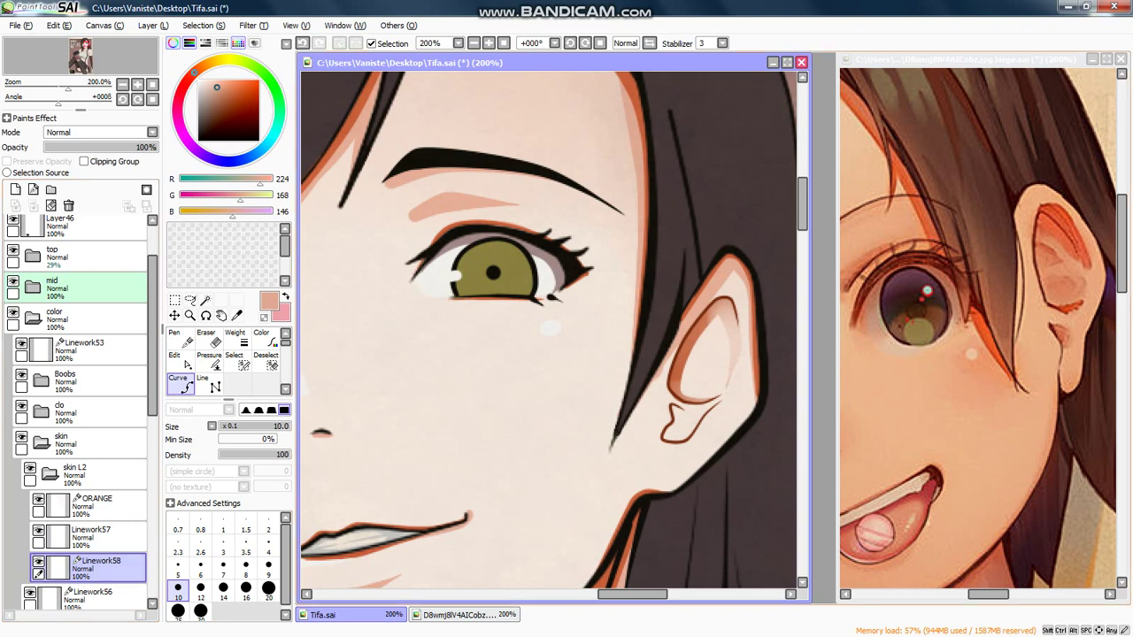
Step: Outline a small peach wedge extending inward from the inner ear's dark shading with the Curve tool at size 2.6
scroll(546, 395, down, 3)
key(Down)
key(Left)
key(Down)
key(Left)
key(Down)
key(Left)
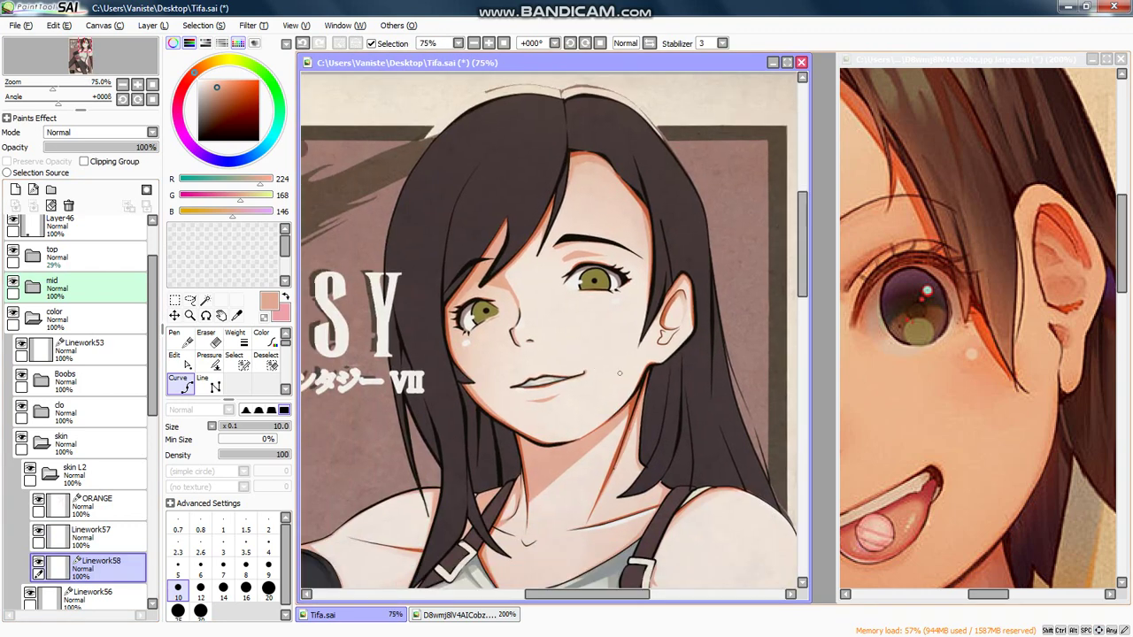
key(Up)
key(Right)
key(Up)
key(Right)
scroll(651, 305, up, 4)
key(Down)
key(Left)
key(Down)
key(Left)
key(Down)
key(Left)
key(Down)
key(Left)
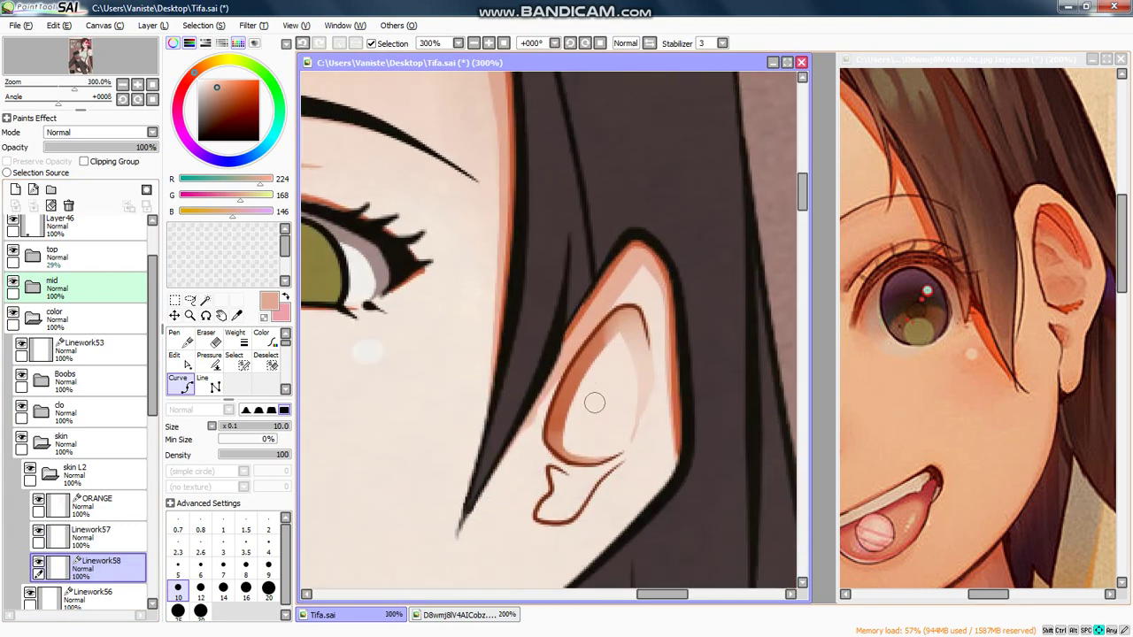
scroll(598, 400, up, 1)
scroll(607, 384, up, 1)
key(bracketleft)
key(bracketleft)
key(bracketleft)
key(bracketleft)
key(bracketleft)
key(bracketleft)
key(bracketleft)
key(bracketleft)
key(bracketleft)
key(bracketleft)
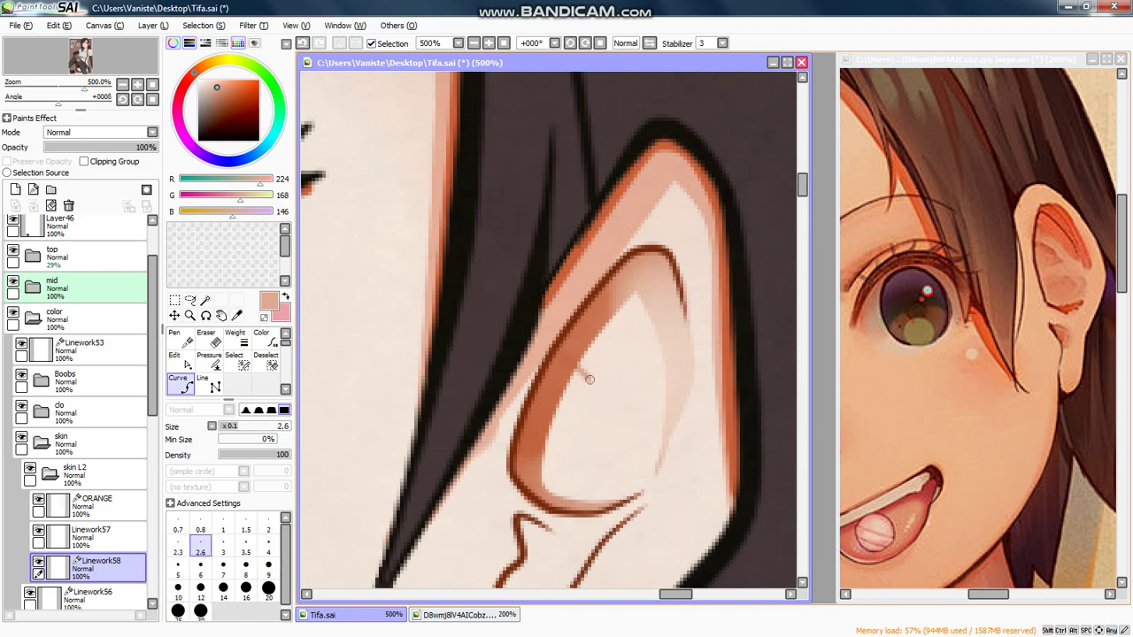
mouse_move(591, 380)
mouse_down()
mouse_move(621, 396)
mouse_move(565, 416)
mouse_up()
Step: Fill the inside of the peach wedge in the inner ear with curves of size 4 and 5
key(bracketright)
key(bracketright)
key(bracketright)
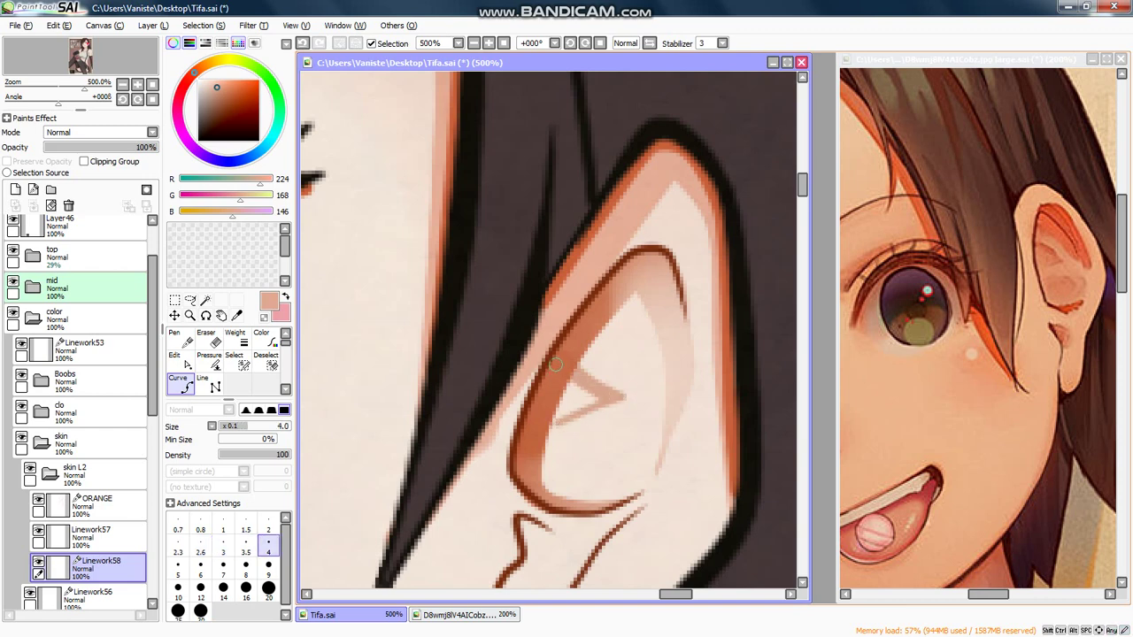
key(bracketright)
key(bracketleft)
key(bracketright)
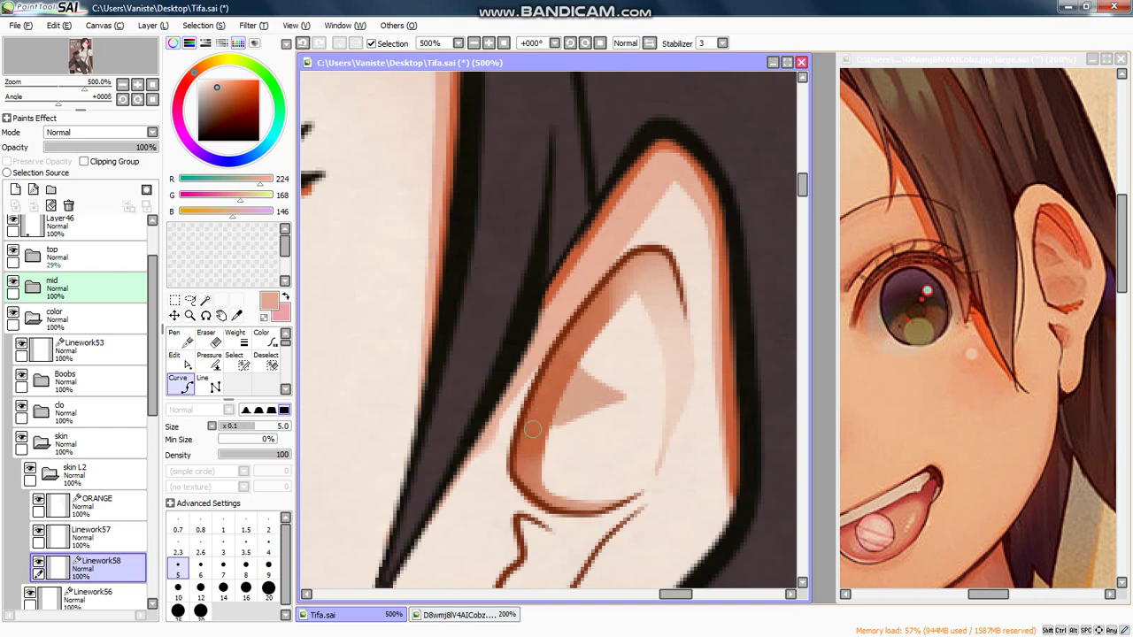
scroll(533, 429, down, 5)
scroll(543, 431, up, 5)
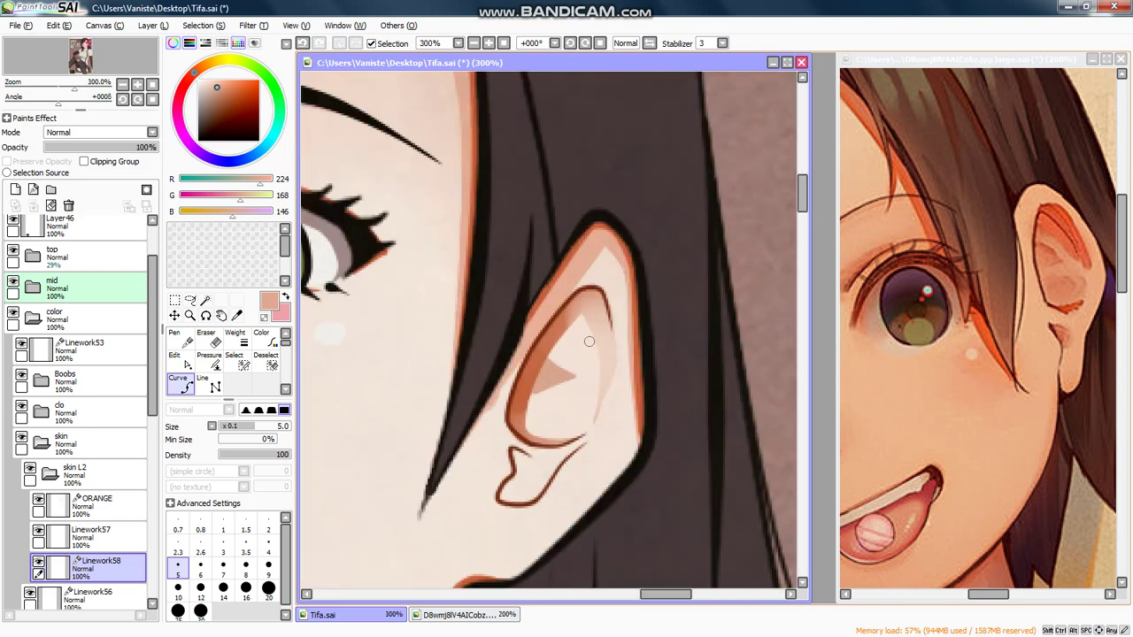
Step: Add peach shading at the inner ear's top and down its outer rim with curves of size 10 and 12
key(bracketright)
key(bracketright)
key(bracketright)
key(bracketright)
key(bracketright)
key(bracketright)
key(bracketleft)
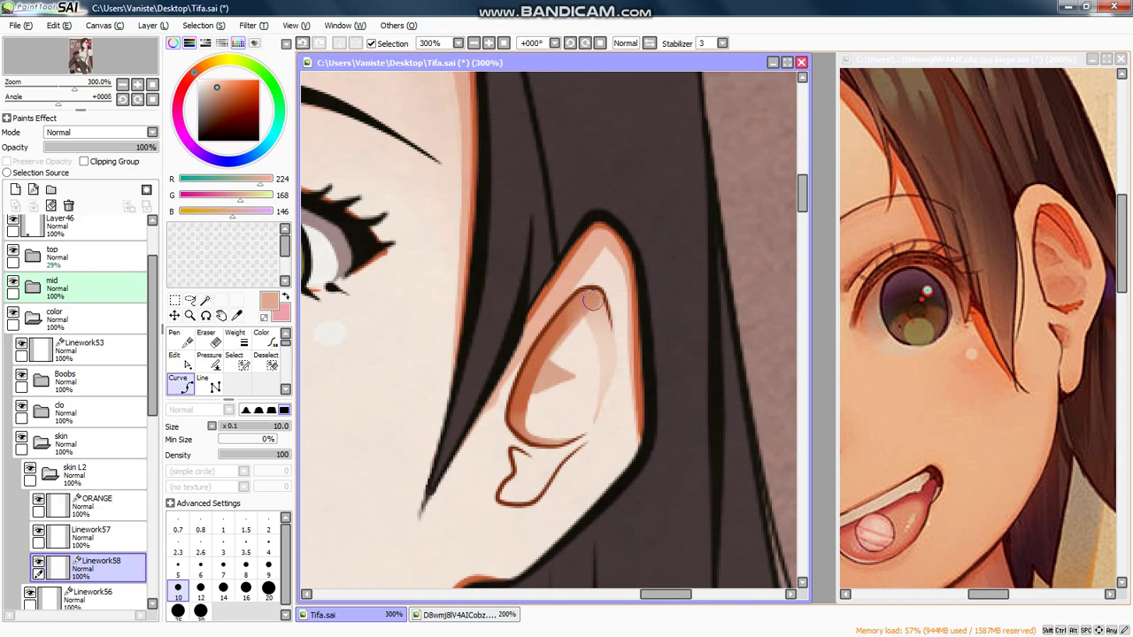
key(bracketright)
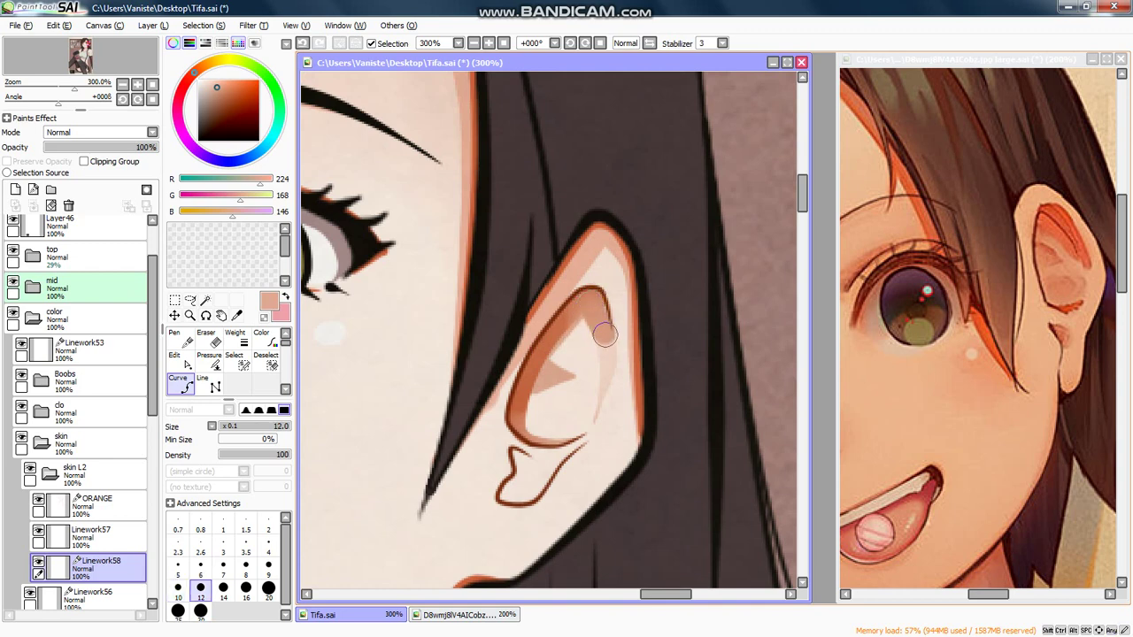
click(604, 334)
double_click(605, 379)
Step: Taper the lower end of the outer-rim curve and raise the pressure at its middle control point
click(209, 361)
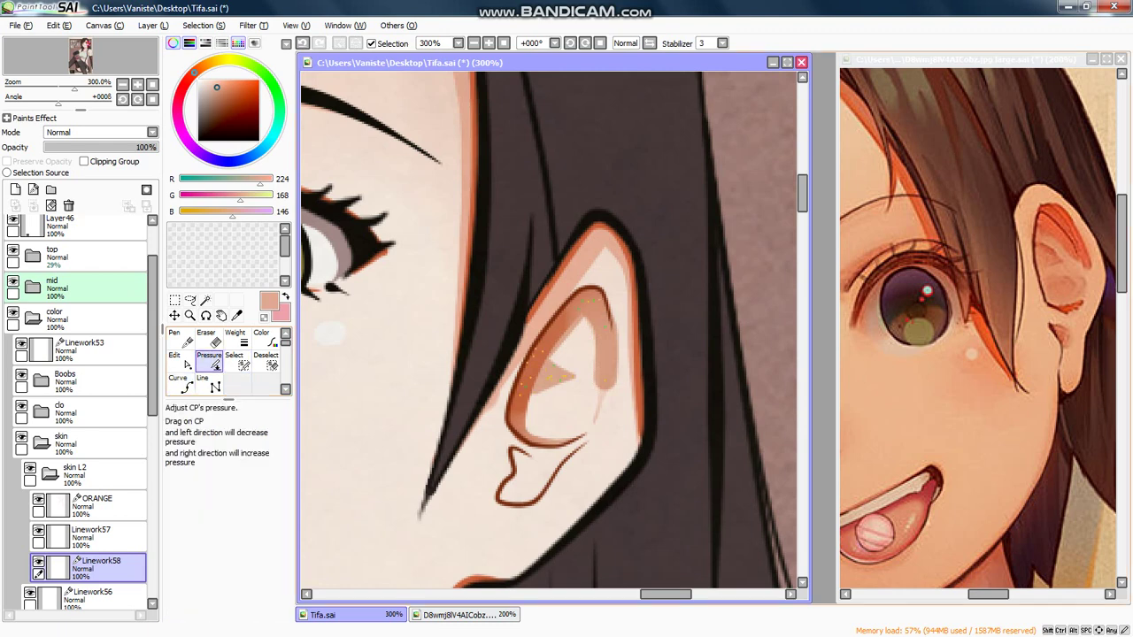
drag(606, 383, 522, 382)
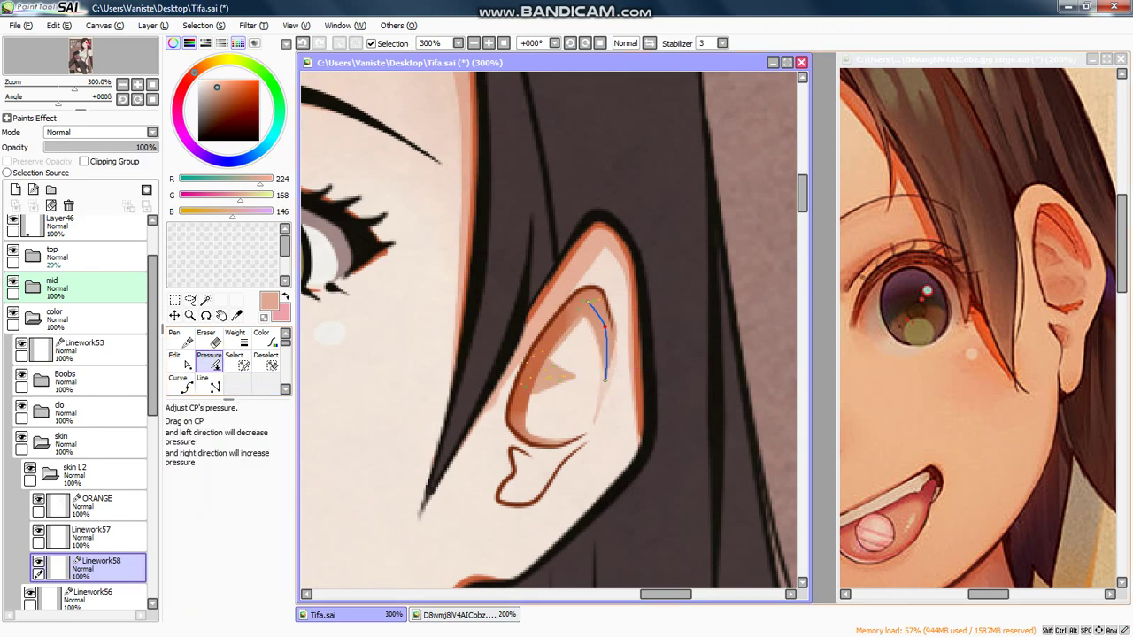
drag(605, 327, 662, 328)
click(182, 383)
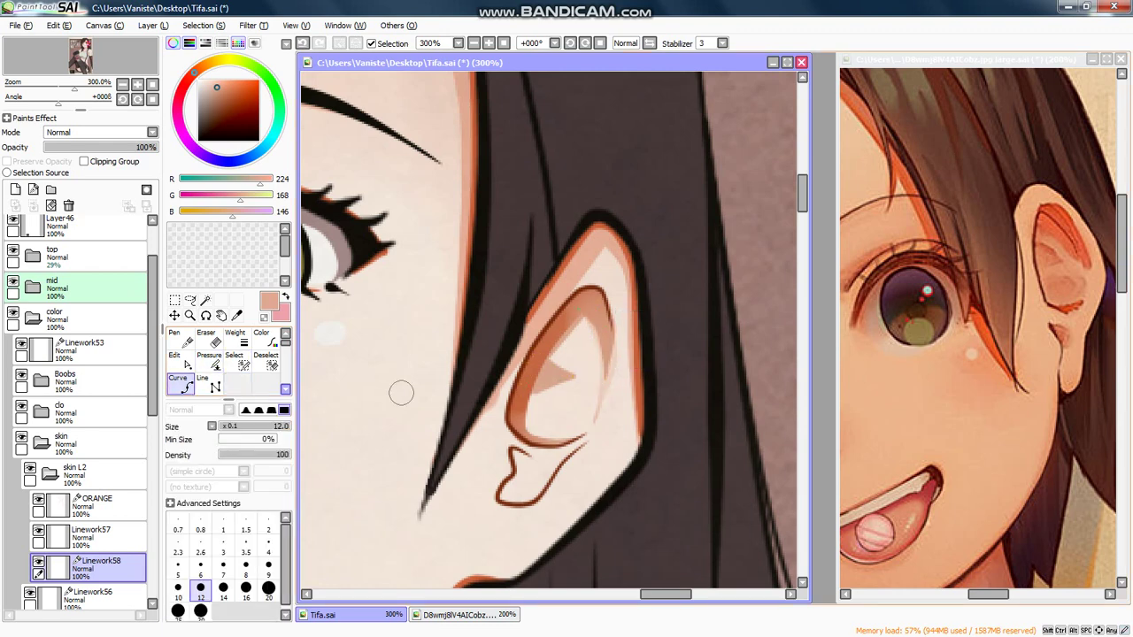
Step: Draw a rounded peach shading patch in the lower inner ear with curves of size 8 and 4, and check the face mirrored
scroll(478, 407, down, 3)
drag(494, 418, 589, 386)
scroll(659, 347, up, 4)
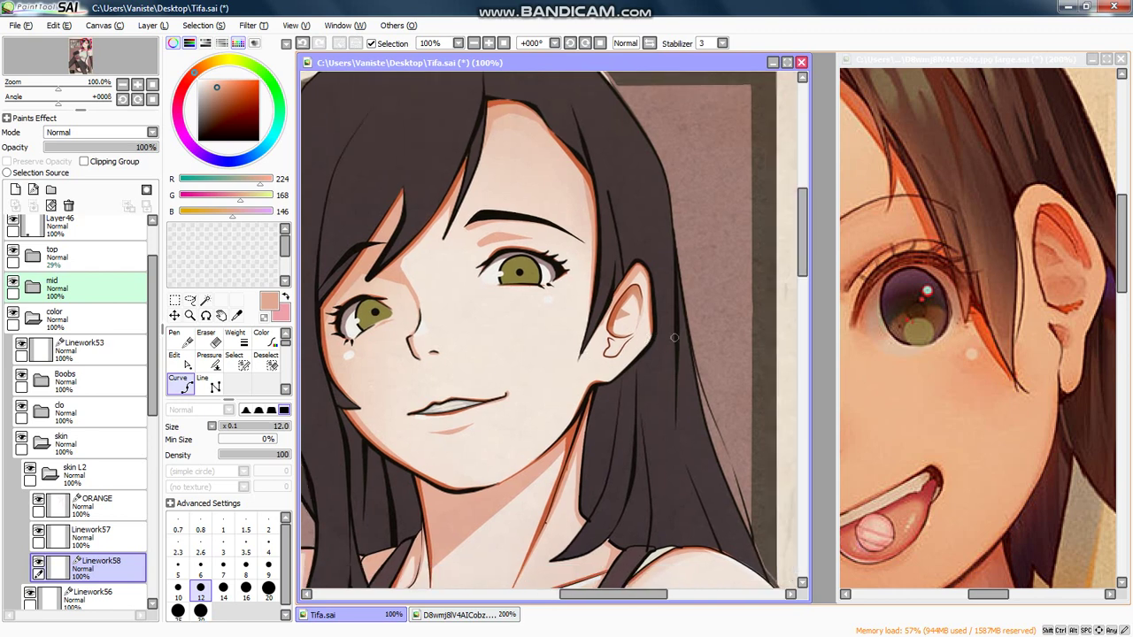
drag(538, 306, 529, 312)
key([)
key([)
key([)
key([)
key([)
key([)
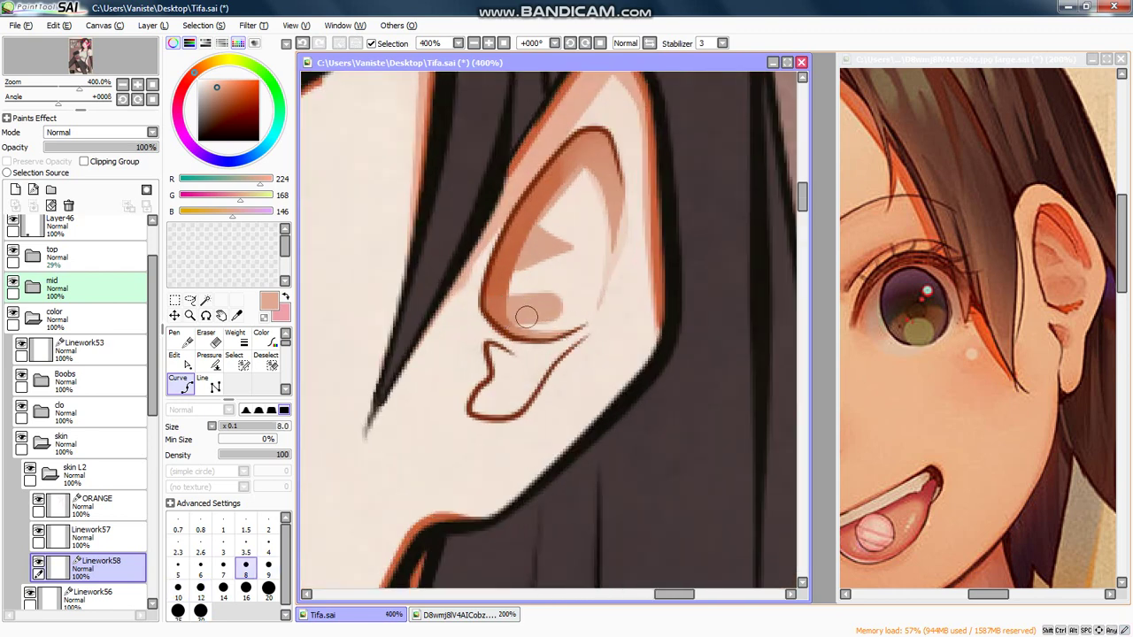
drag(571, 318, 570, 299)
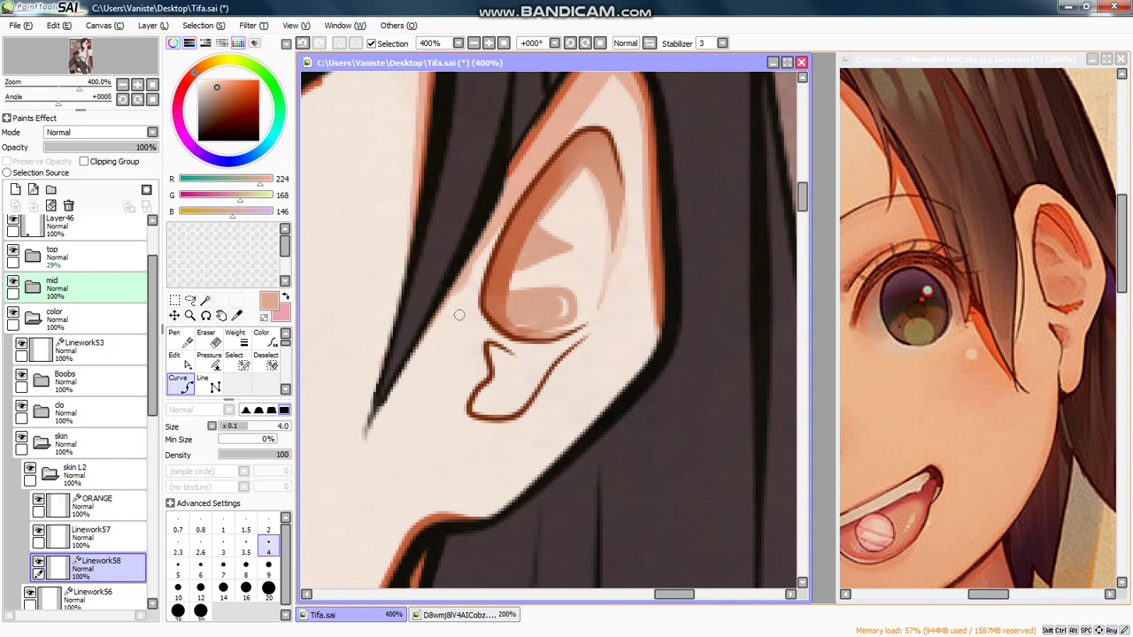
click(209, 360)
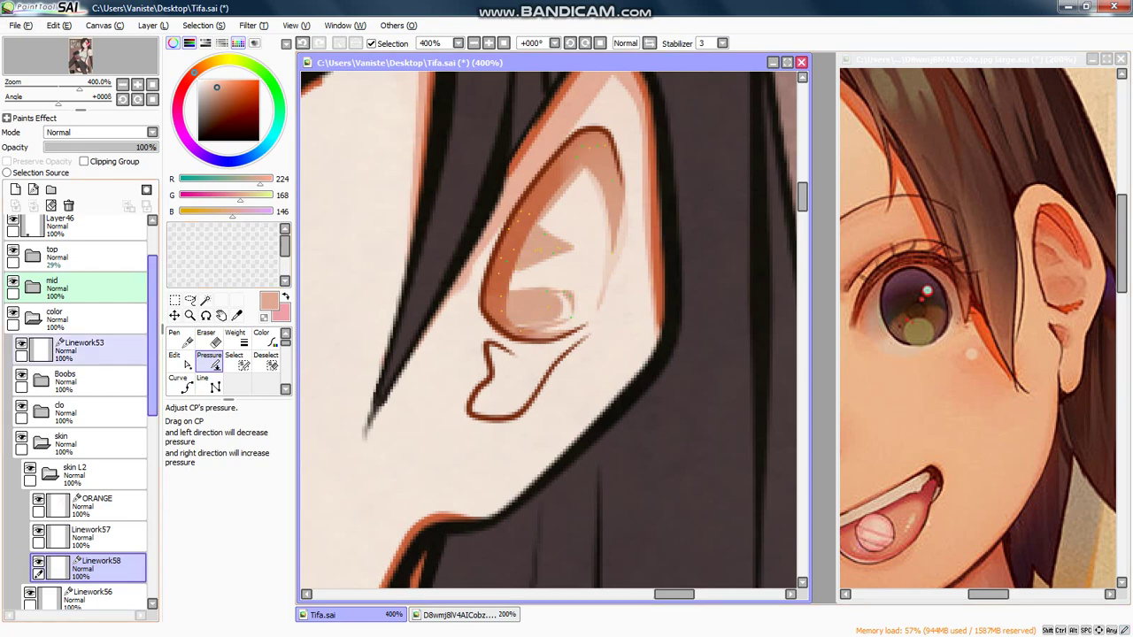
click(209, 383)
click(180, 383)
scroll(661, 367, down, 5)
drag(661, 367, 696, 344)
scroll(684, 344, down, 1)
key(h)
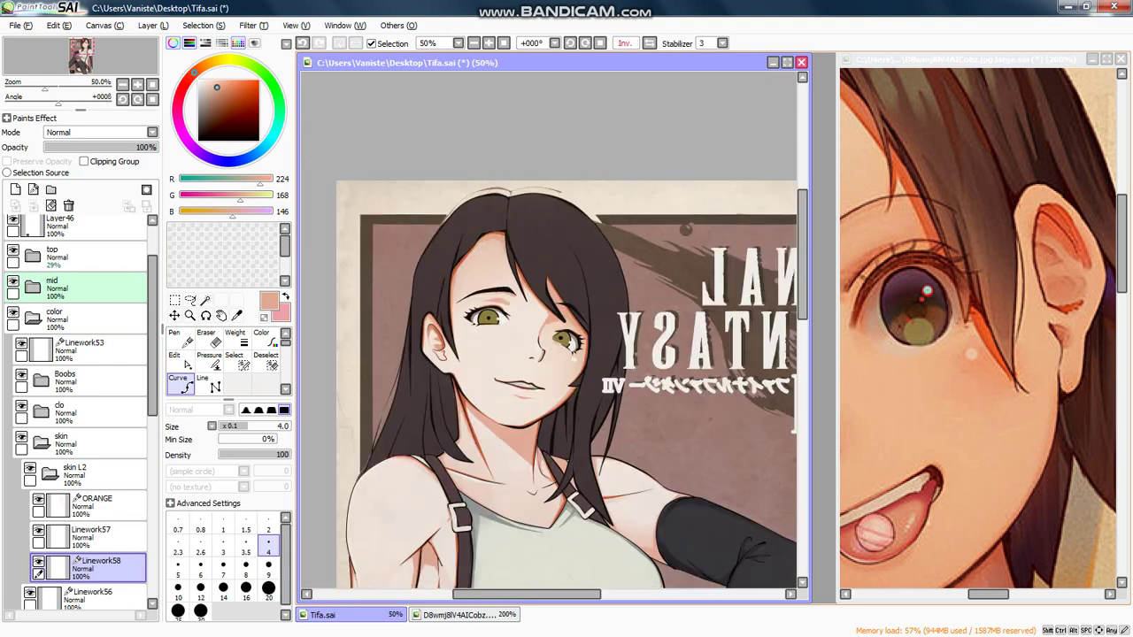
key(h)
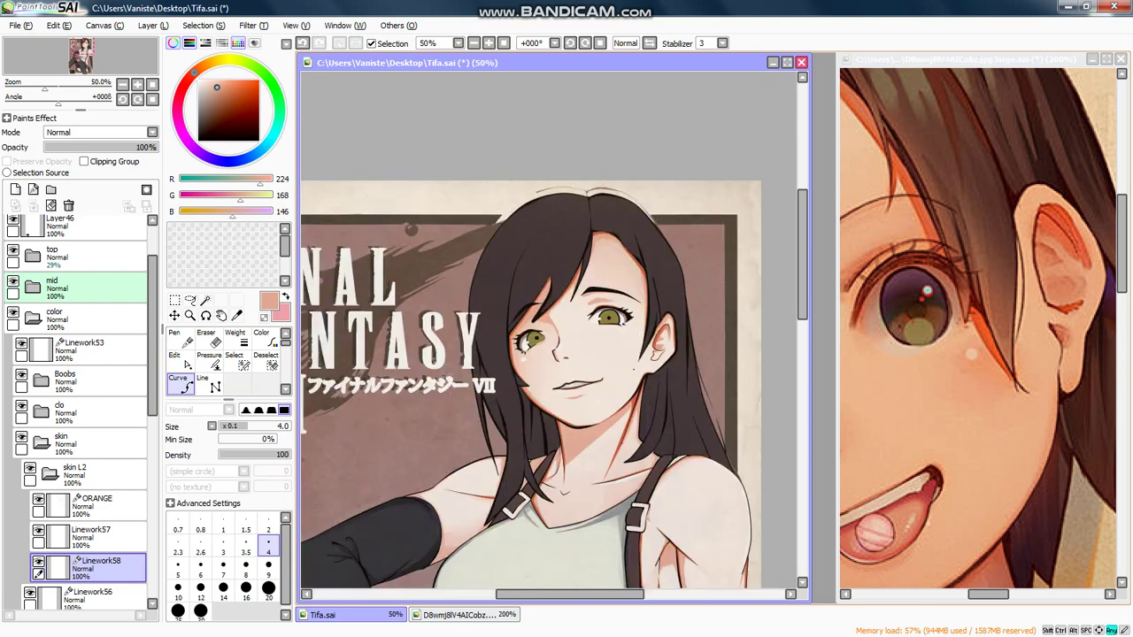
Step: Widen the peach shading under the inner ear's top and down its outer rim with curves of size 9, 6 and 7
scroll(673, 334, up, 6)
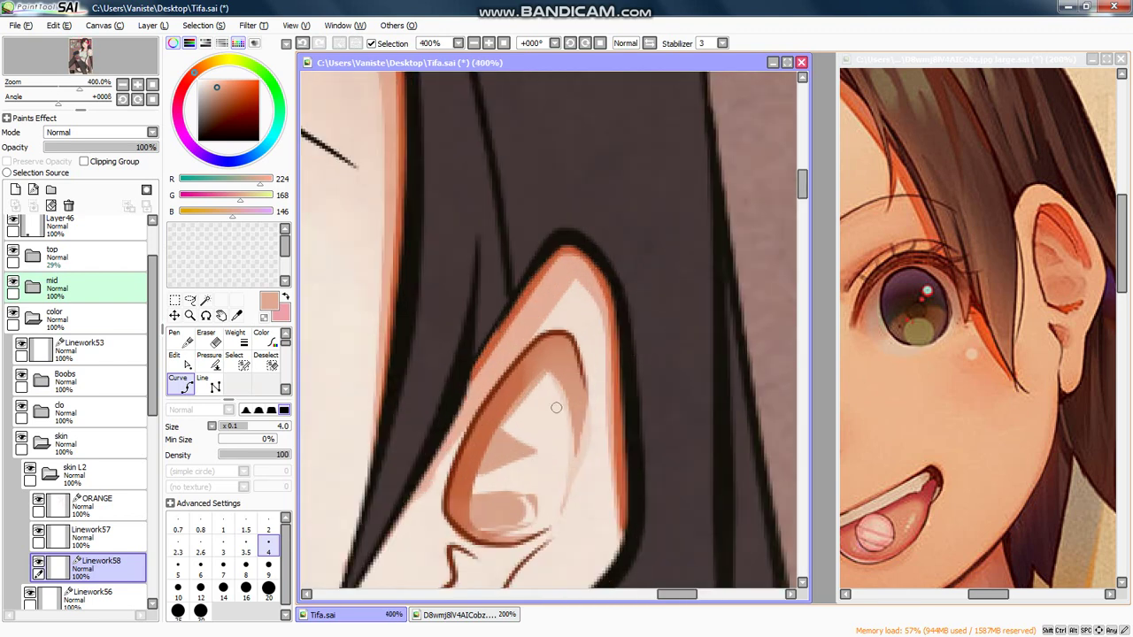
key(bracketright)
key(bracketright)
key(bracketright)
key(bracketright)
key(bracketright)
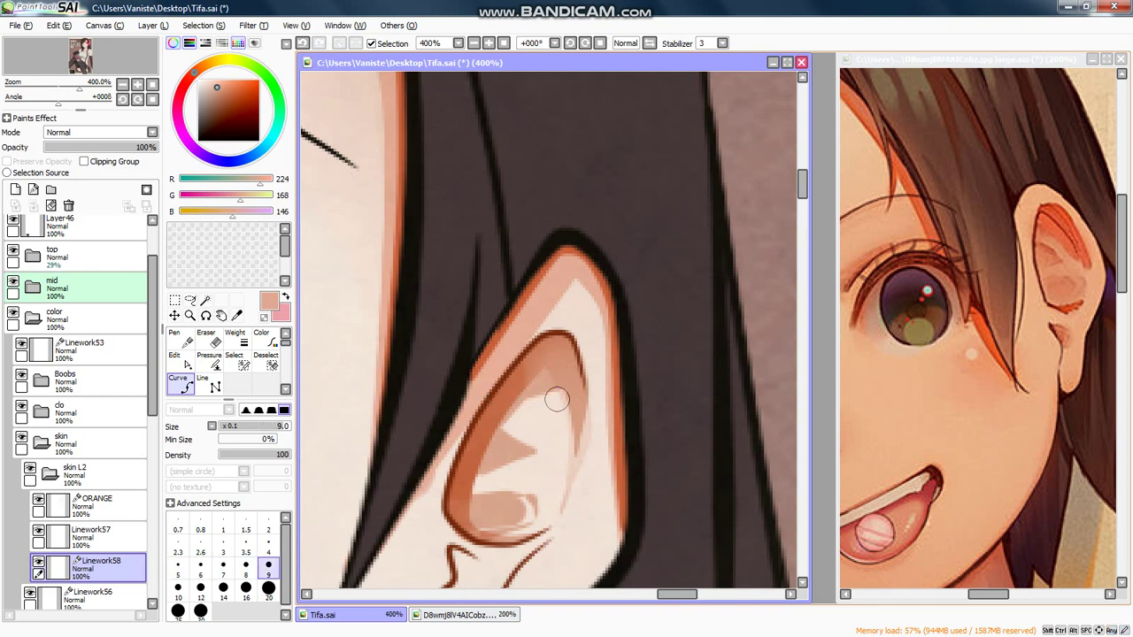
key(bracketleft)
key(bracketleft)
key(bracketleft)
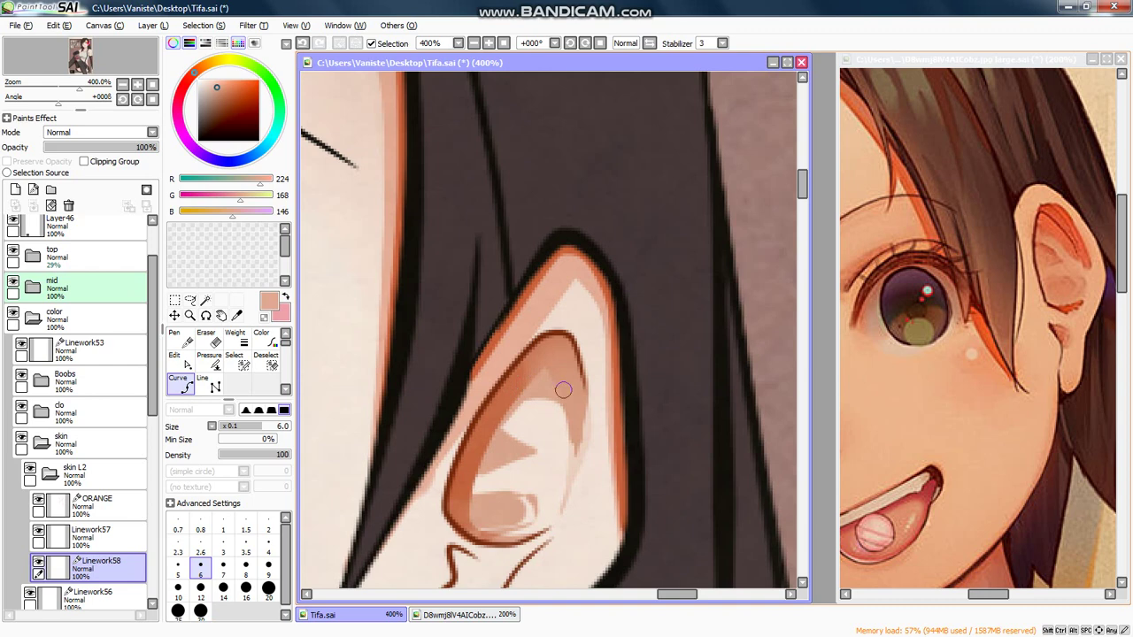
key(bracketright)
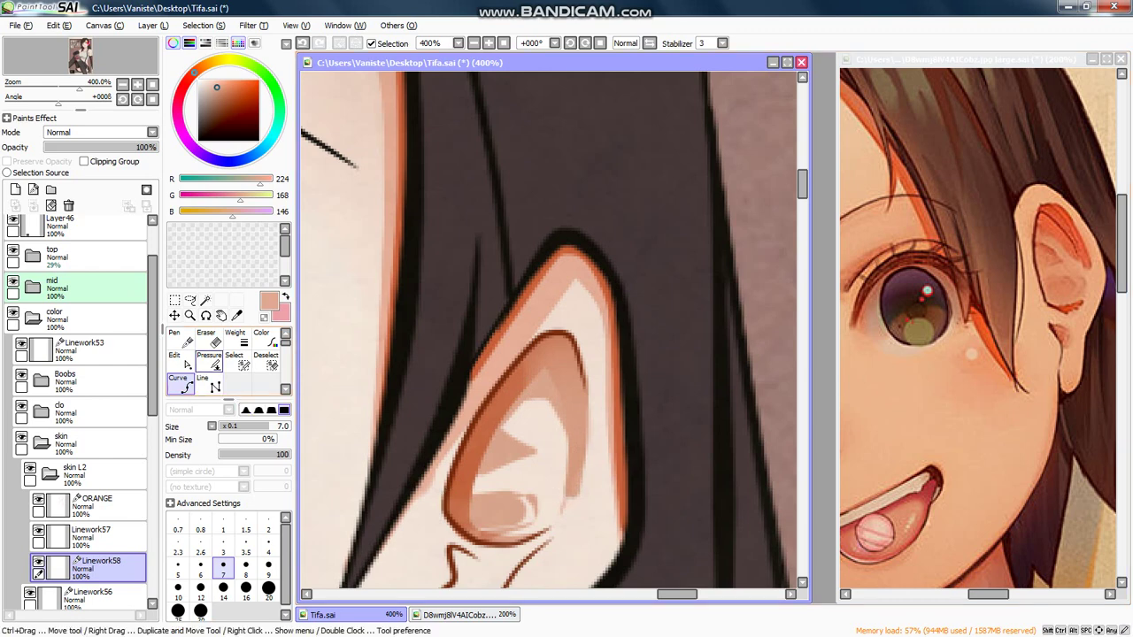
Step: Taper the lower end of the new outer-rim shading curve with the Pressure tool and return to the Curve tool
click(209, 360)
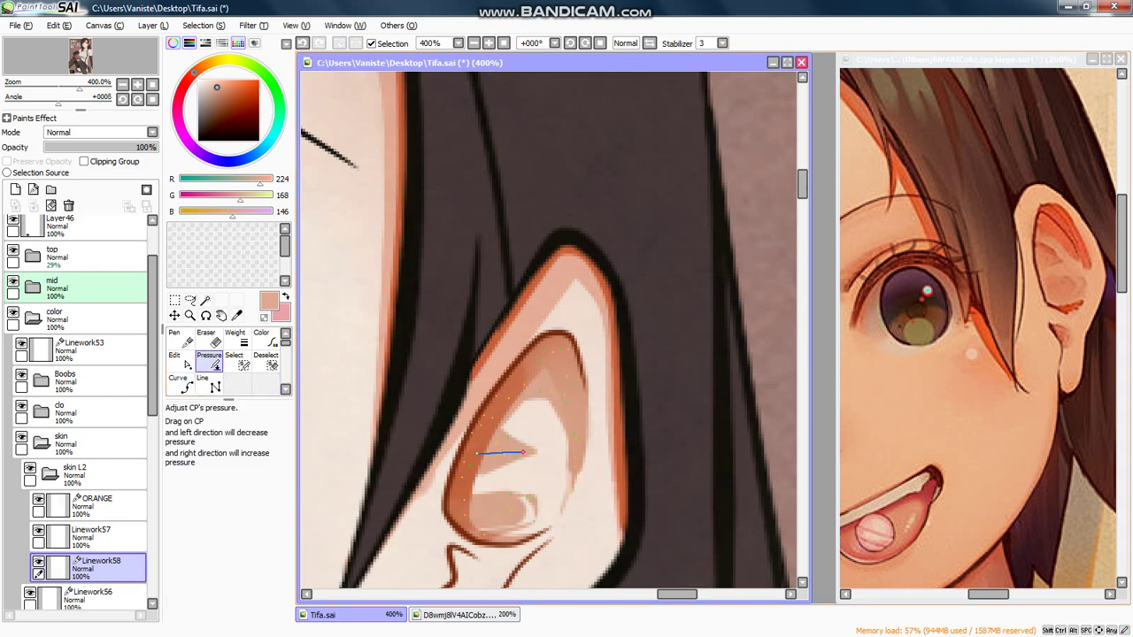
click(576, 437)
drag(576, 467, 552, 466)
scroll(446, 444, down, 3)
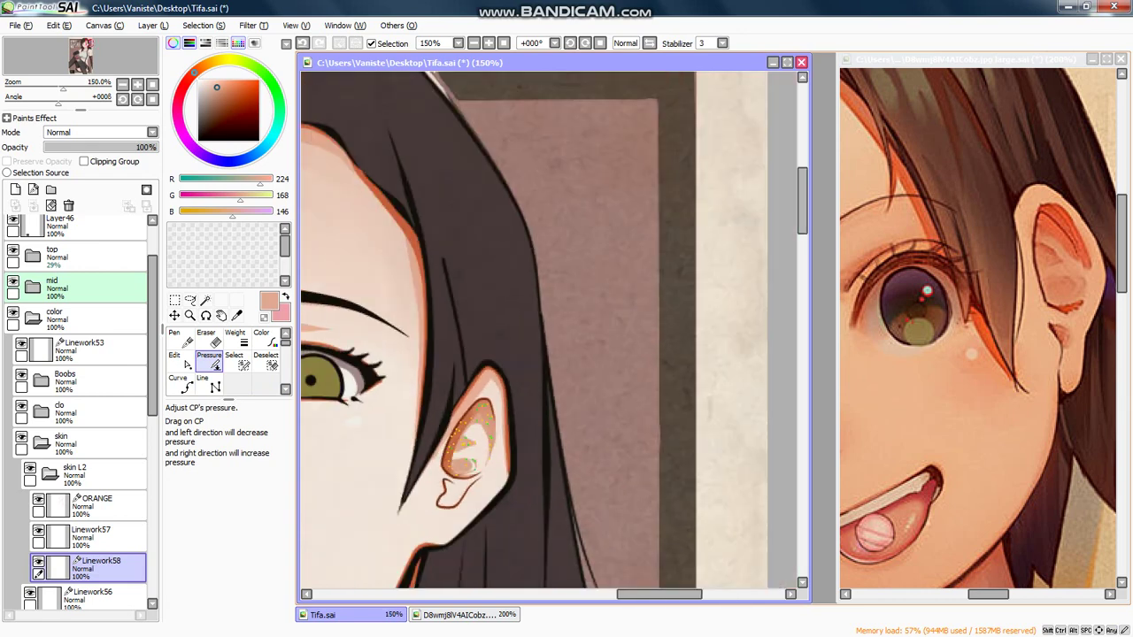
click(180, 383)
Step: Convert Linework58 to a normal raster layer by adding a blank layer and merging it with the linework
scroll(651, 459, down, 1)
key(Down)
key(Left)
key(Down)
key(Left)
key(Down)
key(Left)
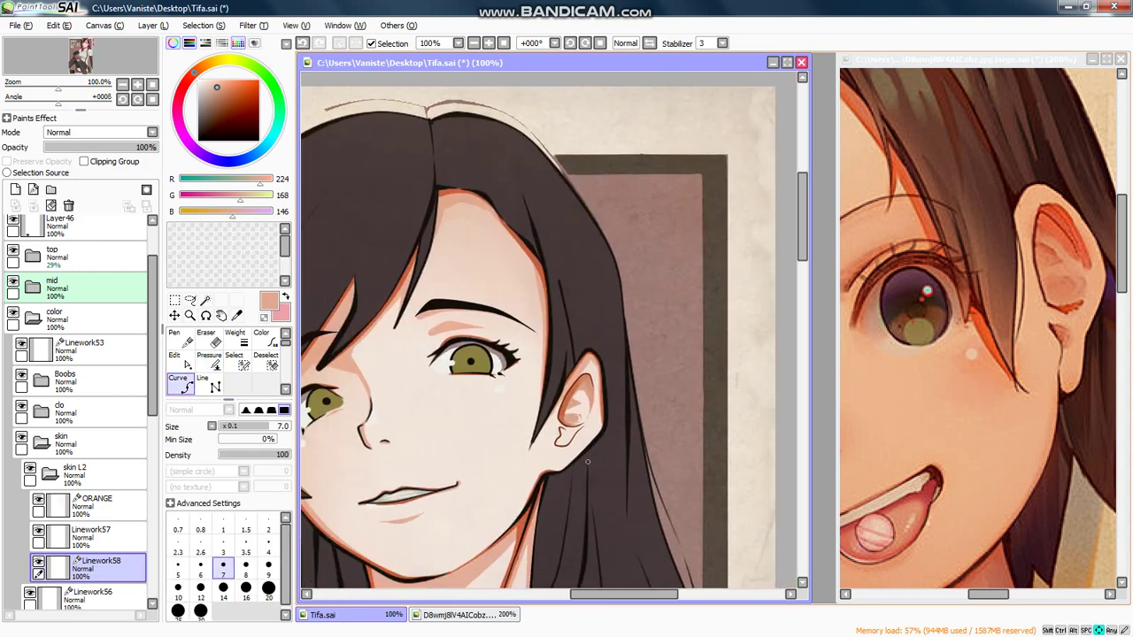
key(Left)
click(15, 190)
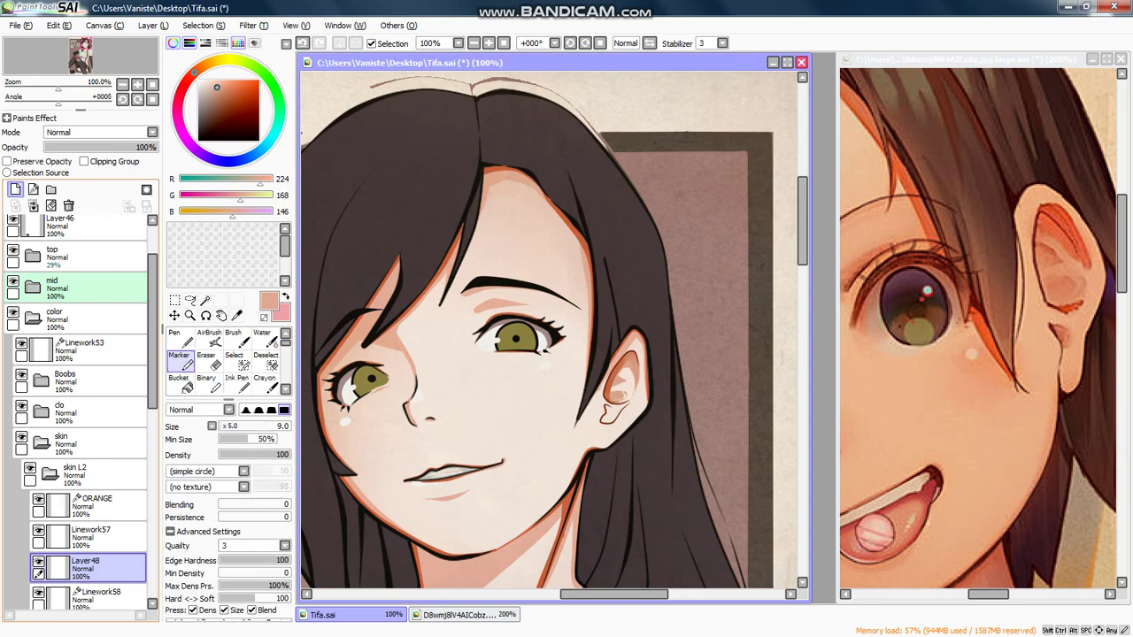
click(33, 205)
Step: Softly fade the peach shading inside the ear on Linework58 with the Eraser at size 30 and density 7
key(e)
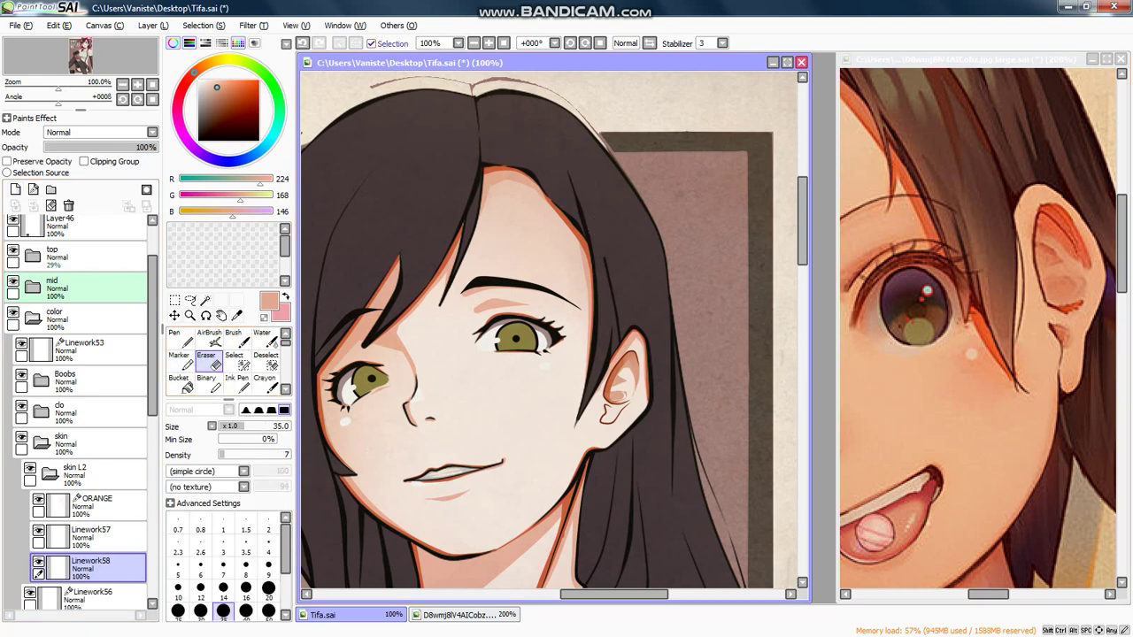
scroll(636, 354, up, 4)
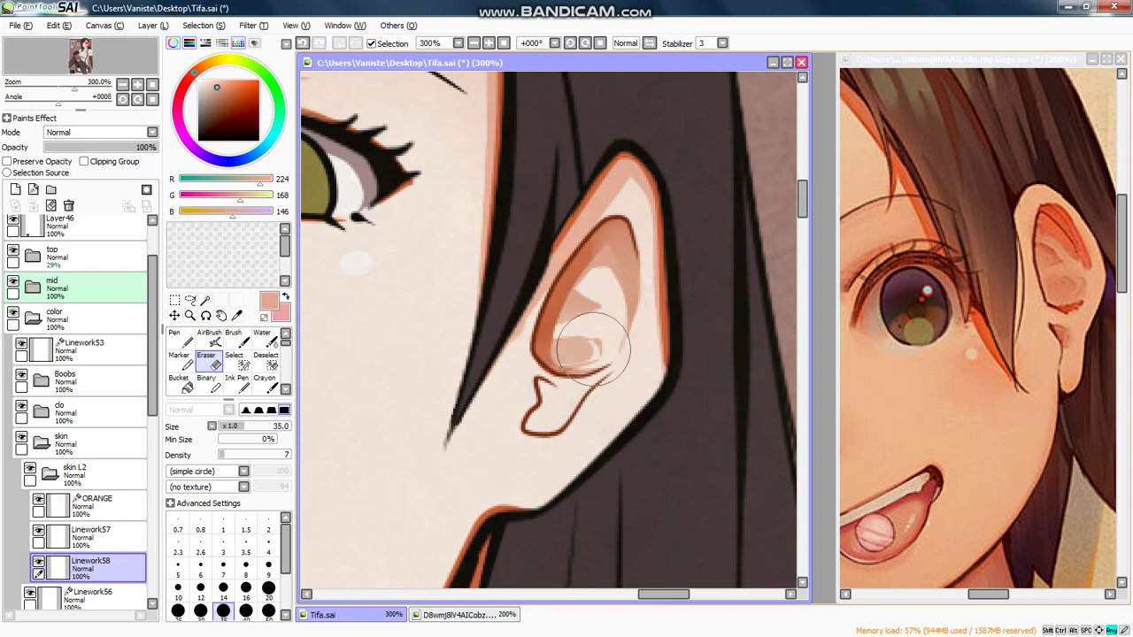
key([)
mouse_move(596, 344)
mouse_down()
mouse_move(586, 370)
mouse_move(590, 312)
mouse_move(598, 340)
mouse_move(616, 281)
mouse_move(637, 344)
mouse_move(619, 276)
mouse_up()
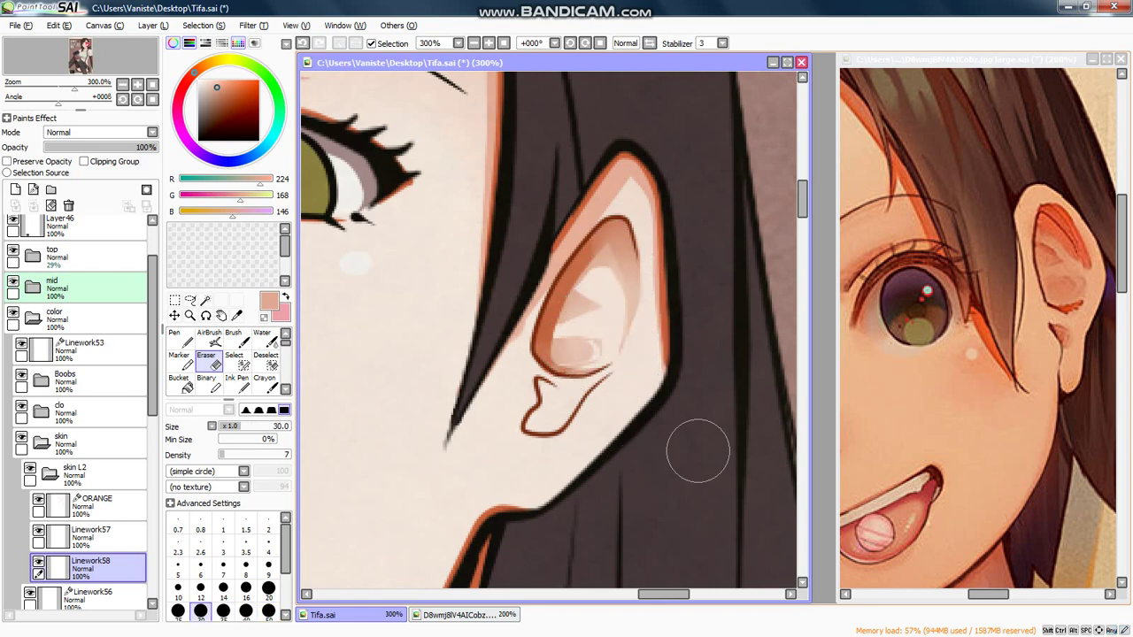
scroll(697, 450, down, 5)
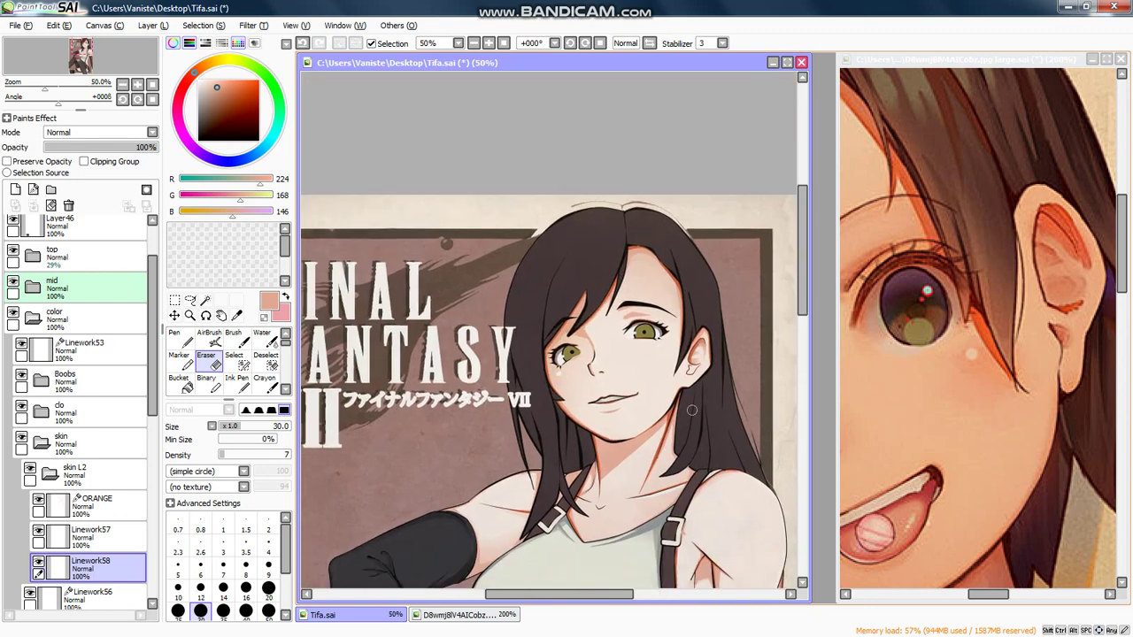
scroll(692, 410, up, 3)
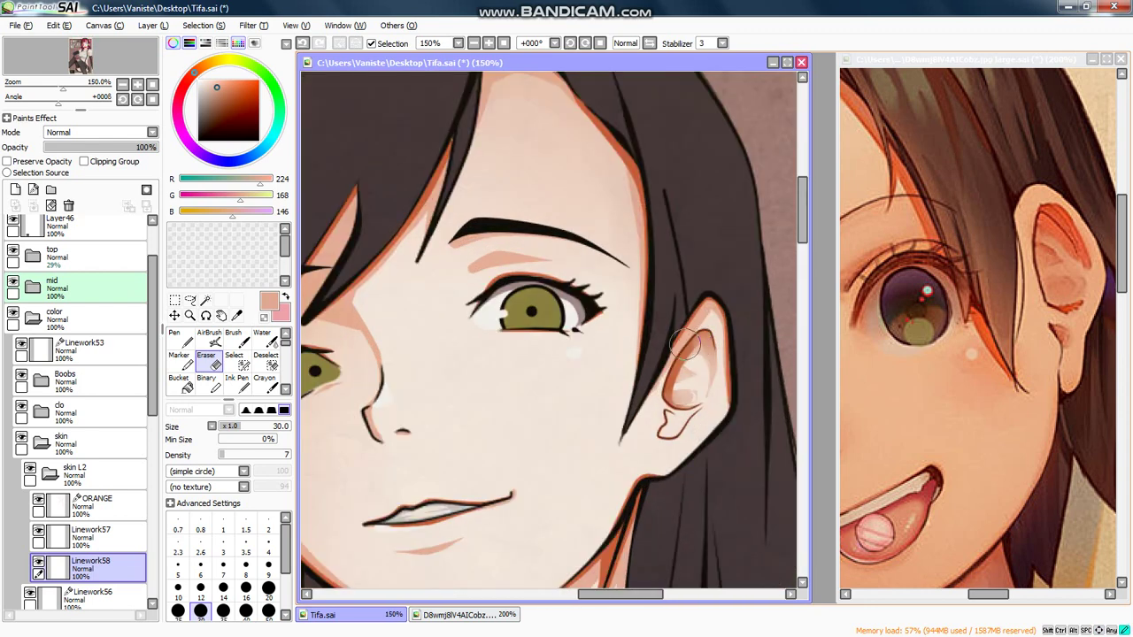
Step: Soften the inner-ear shading on Linework57 with the size 30 Eraser, and check the face mirrored
click(93, 506)
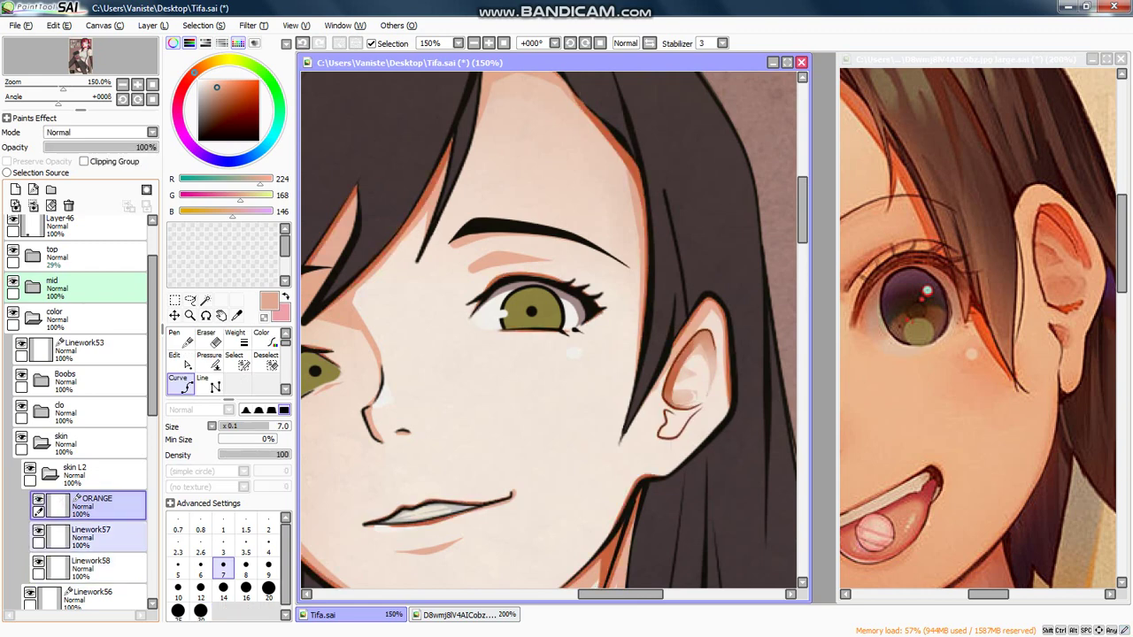
click(93, 536)
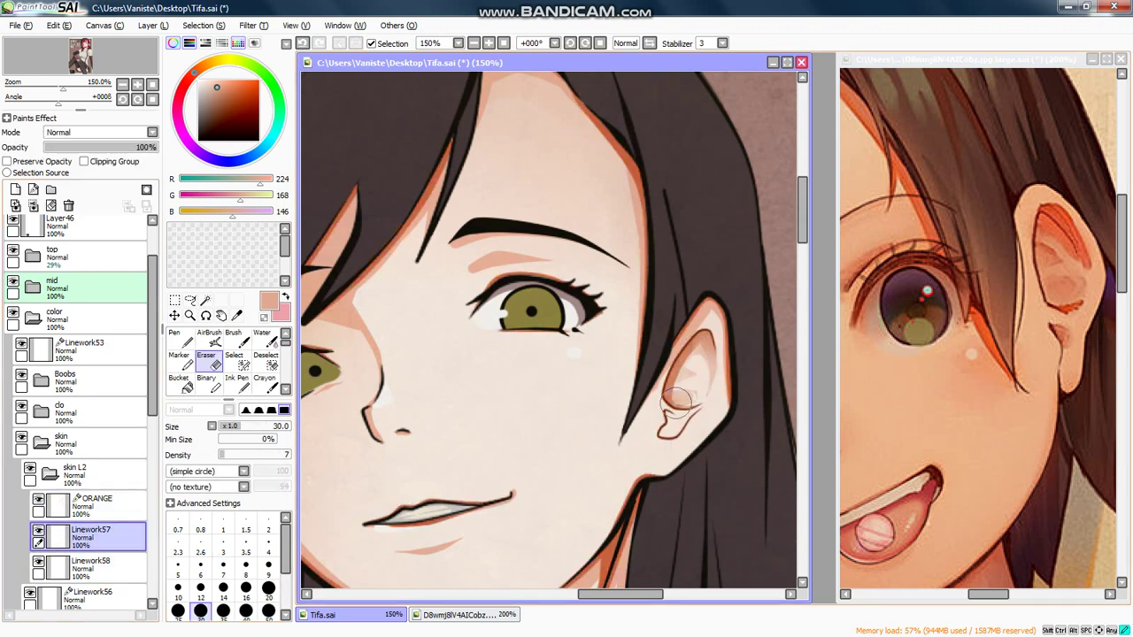
scroll(646, 376, down, 2)
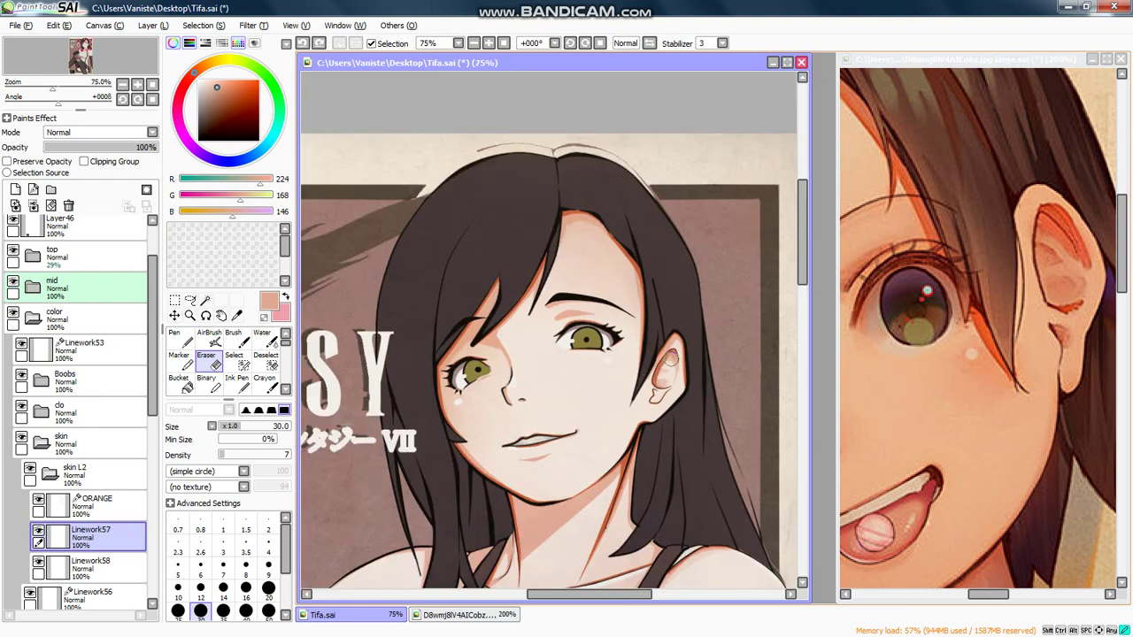
drag(668, 359, 659, 394)
key(h)
key(h)
key(h)
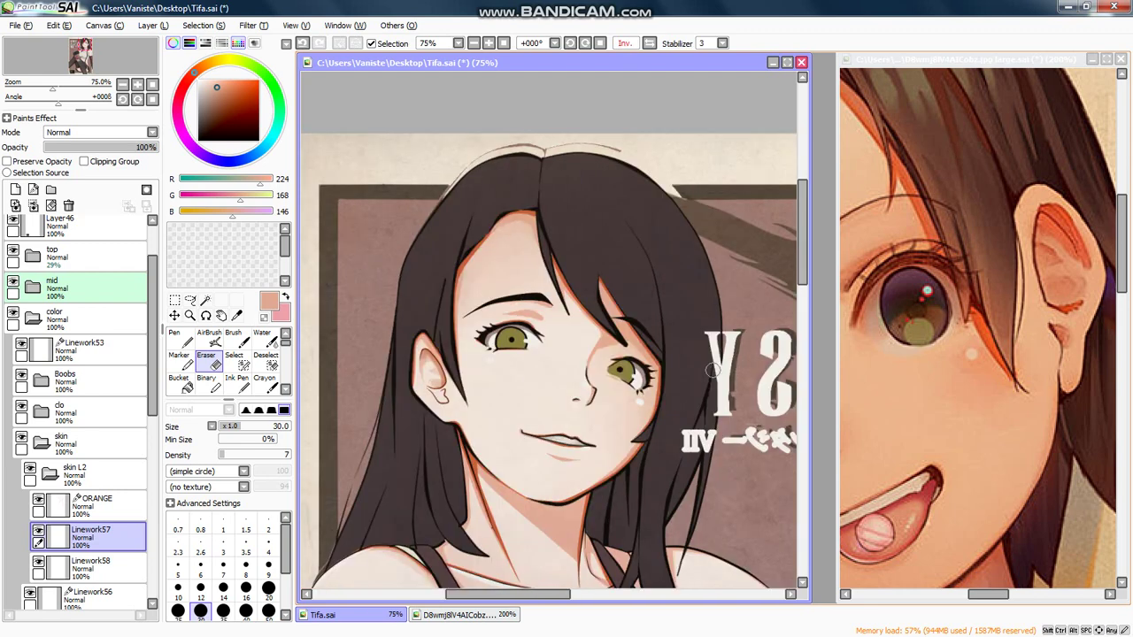
key(h)
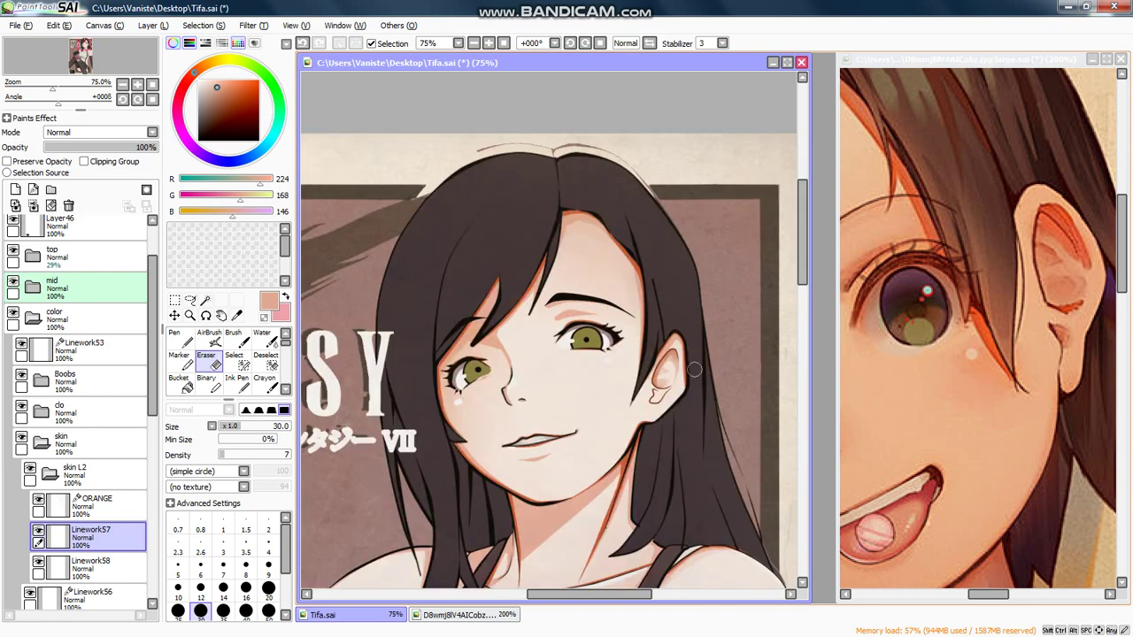
Step: Examine the whole poster and the character's upper body in both normal and mirrored views
scroll(695, 370, down, 1)
key(Down)
key(Down)
key(Down)
key(Down)
key(Down)
key(Left)
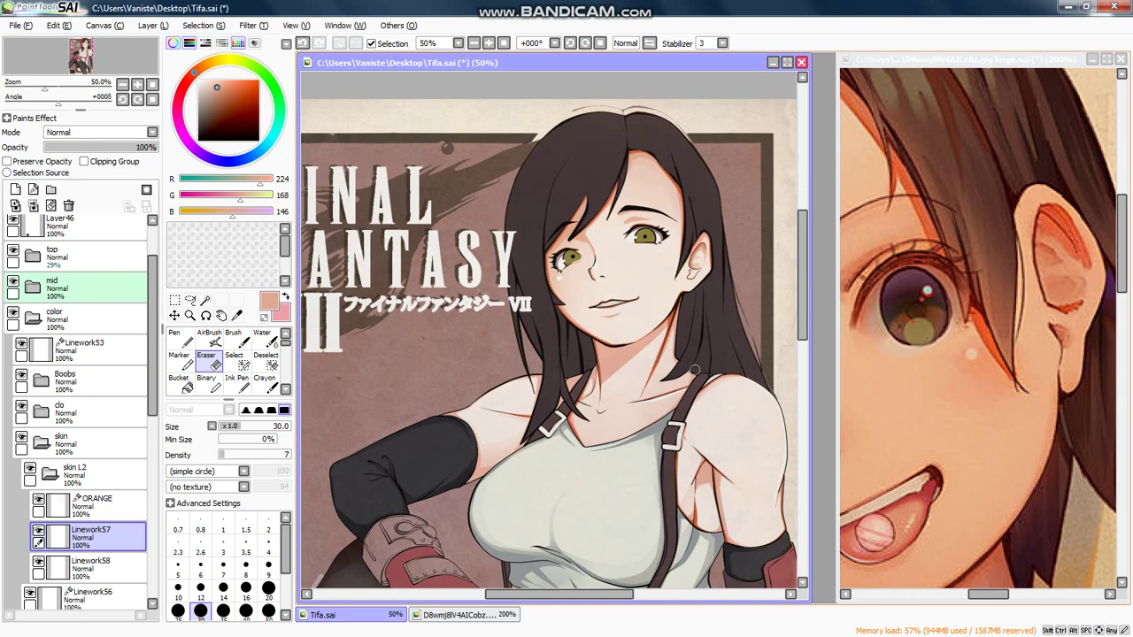
key(h)
click(152, 85)
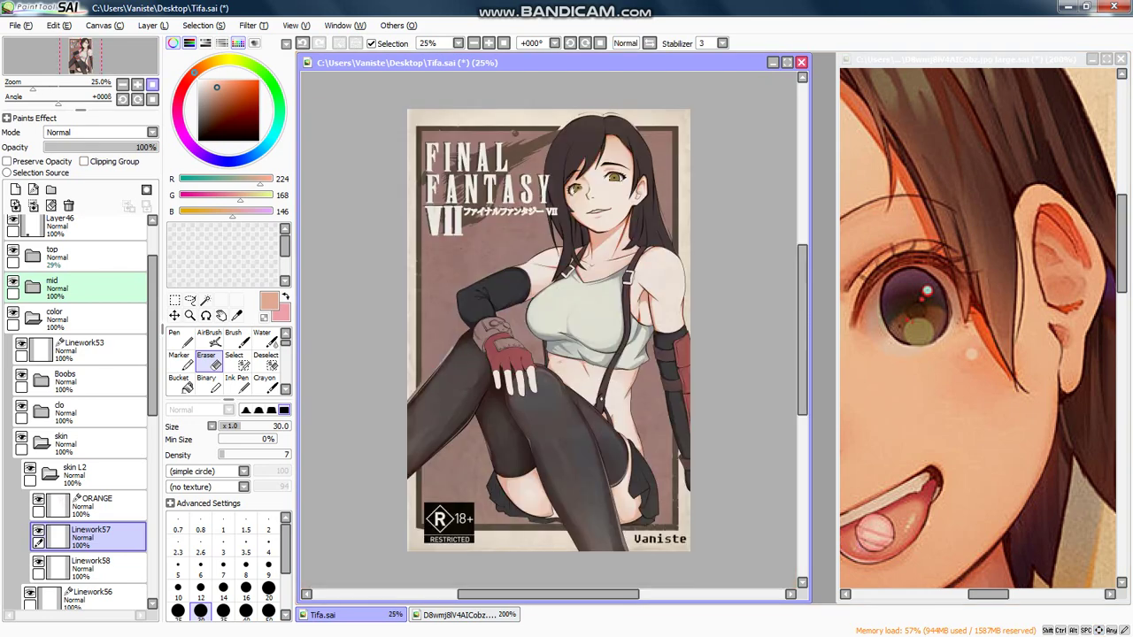
key(h)
key(h)
key(h)
key(h)
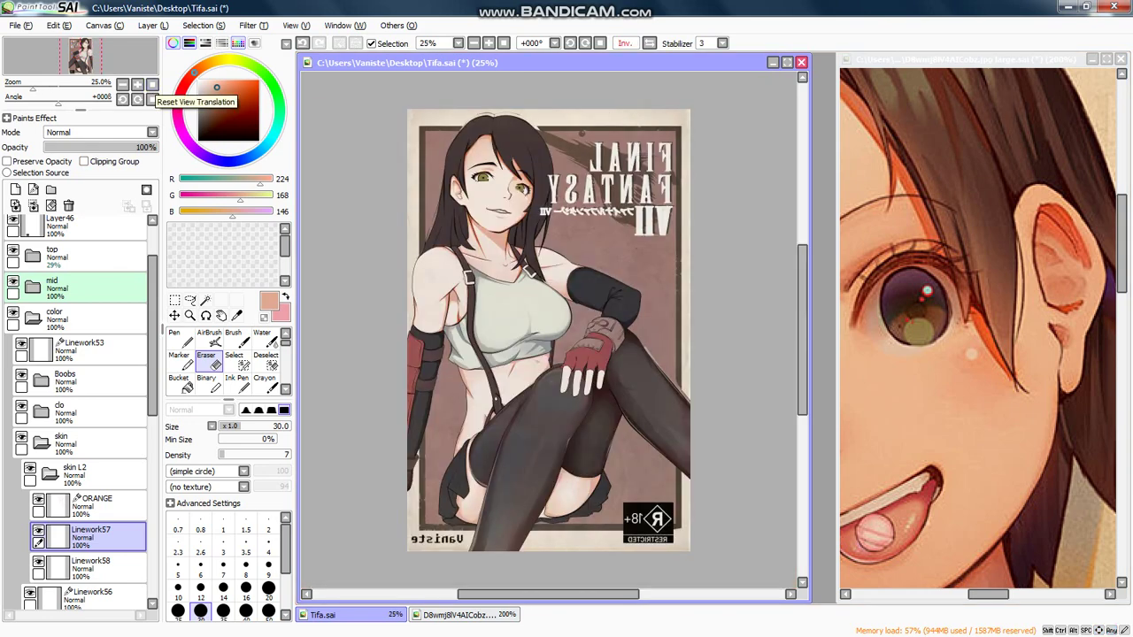
scroll(510, 148, up, 1)
key(h)
key(h)
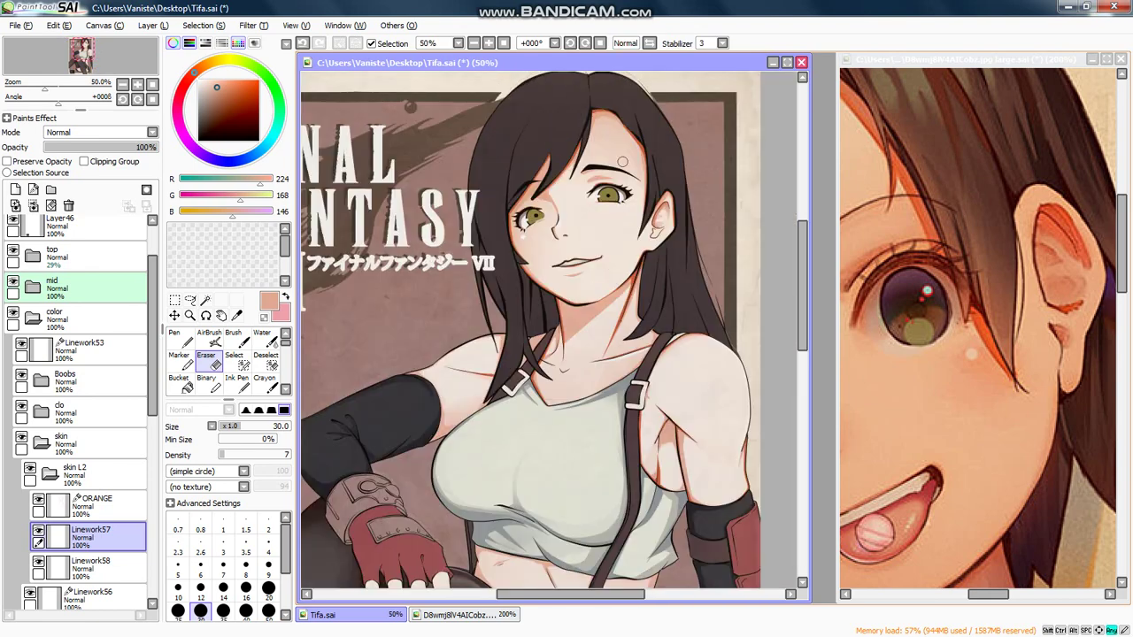
Step: Save the Tifa poster file
key(ctrl+s)
key(Down)
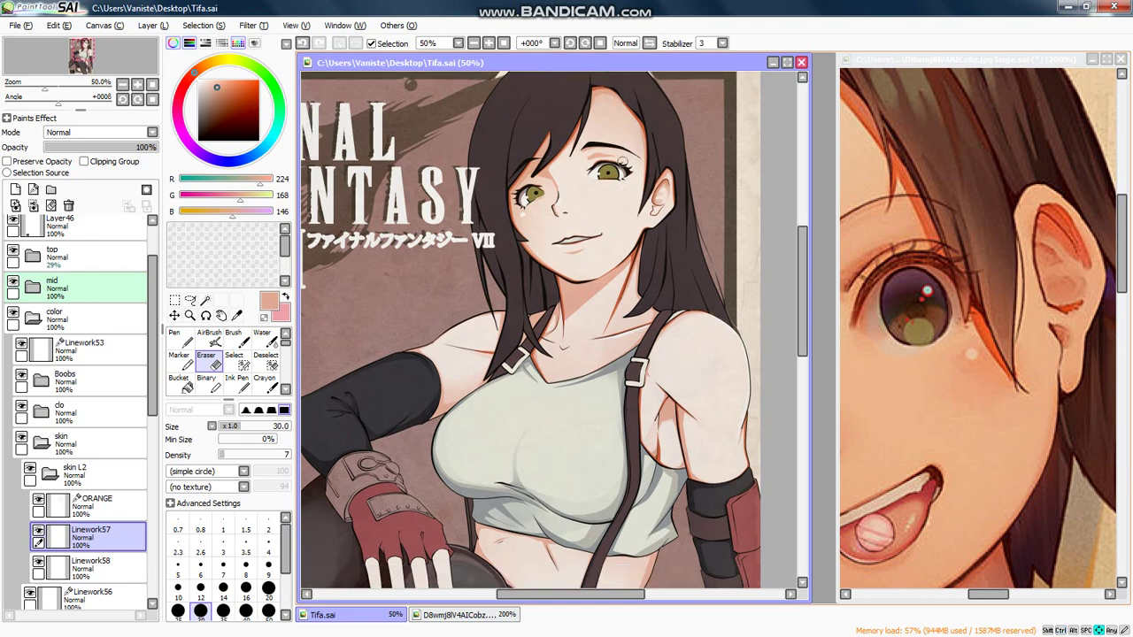
key(Up)
key(Up)
key(Right)
key(Right)
key(Up)
key(Right)
key(Right)
scroll(630, 239, up, 1)
scroll(559, 269, up, 4)
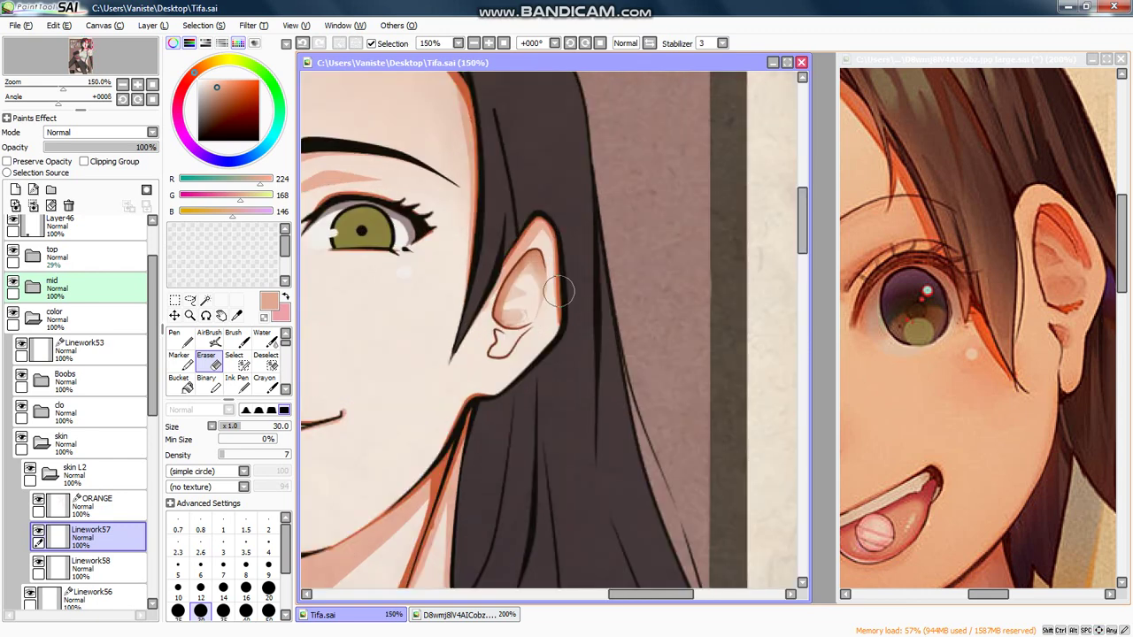
Step: Hide Layer4 in the reference document to show the black-haired character unmirrored, and compare it with the poster's face in normal and mirrored views
key(ctrl+Tab)
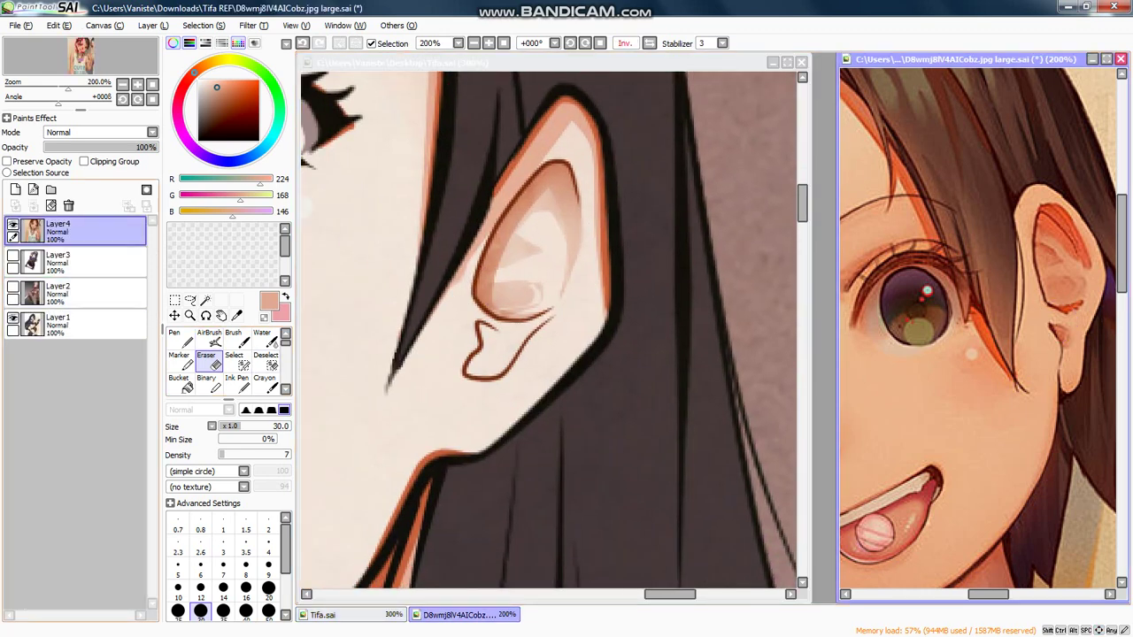
click(13, 225)
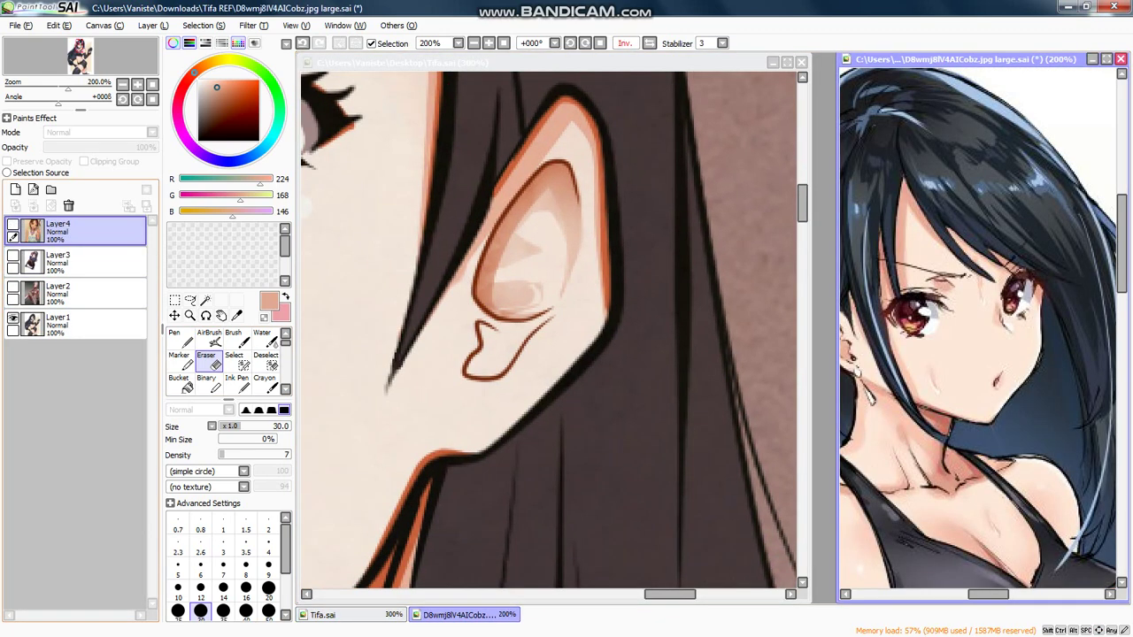
drag(911, 351, 963, 346)
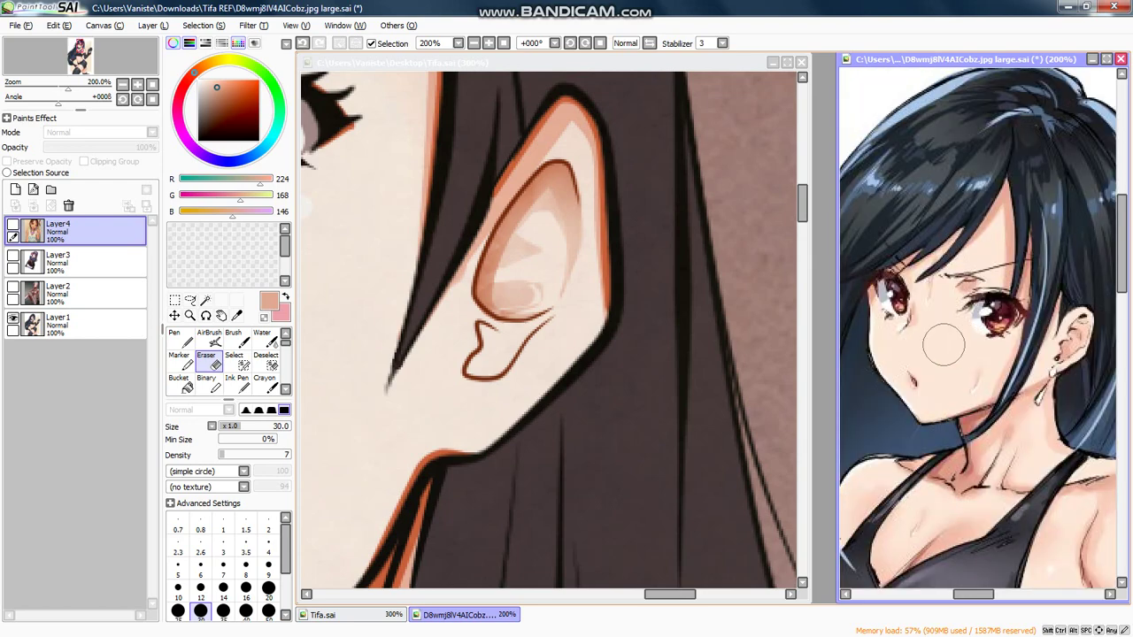
click(569, 316)
scroll(574, 335, down, 5)
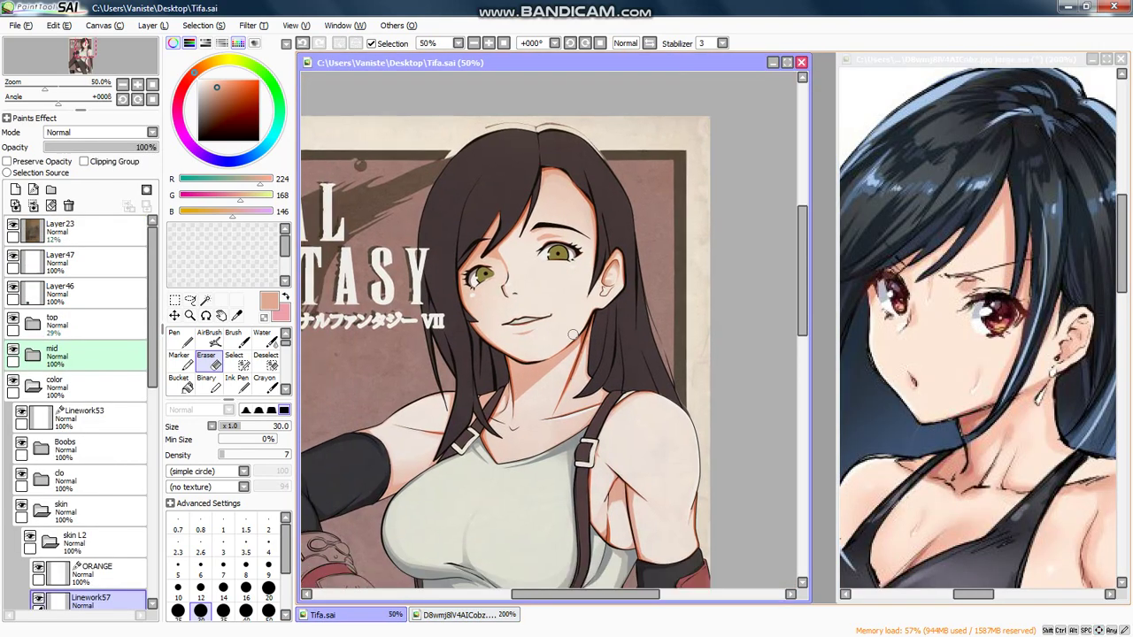
key(h)
key(h)
key(h)
key(h)
key(ctrl)
Step: Add a new linework layer directly above Linework57 in the skin L2 folder for the ear area
scroll(587, 301, up, 2)
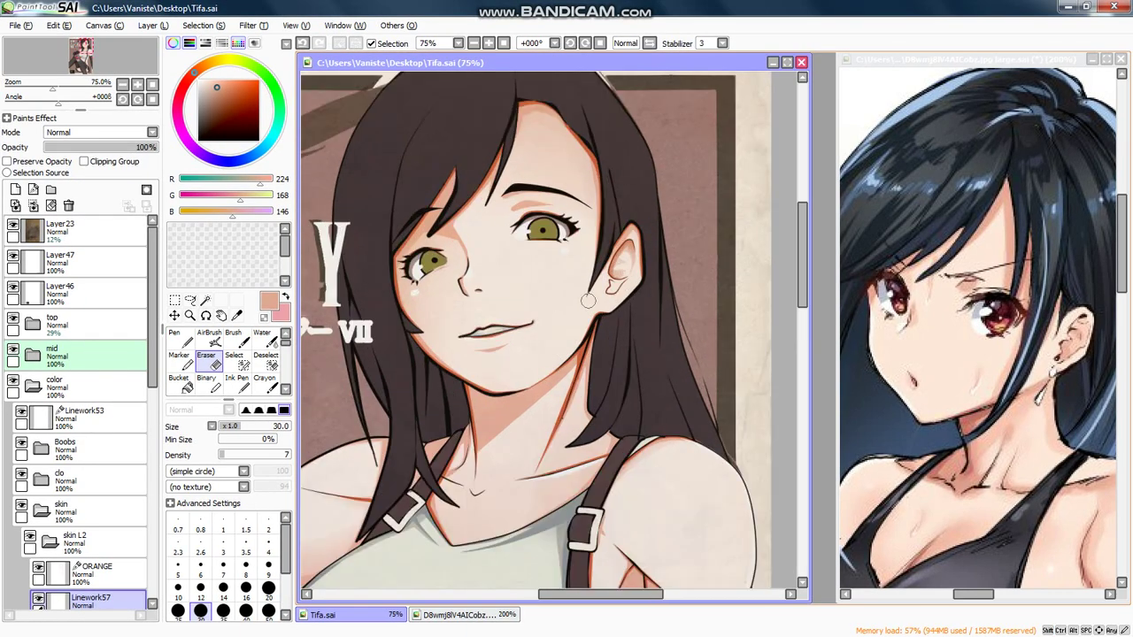
scroll(610, 294, up, 2)
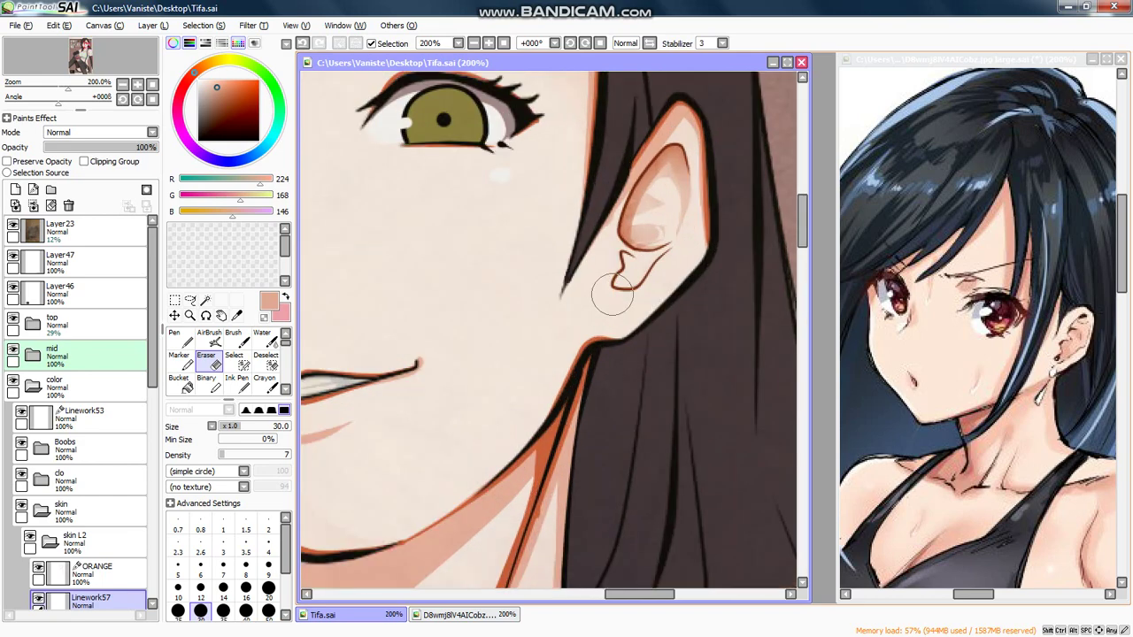
scroll(615, 279, up, 2)
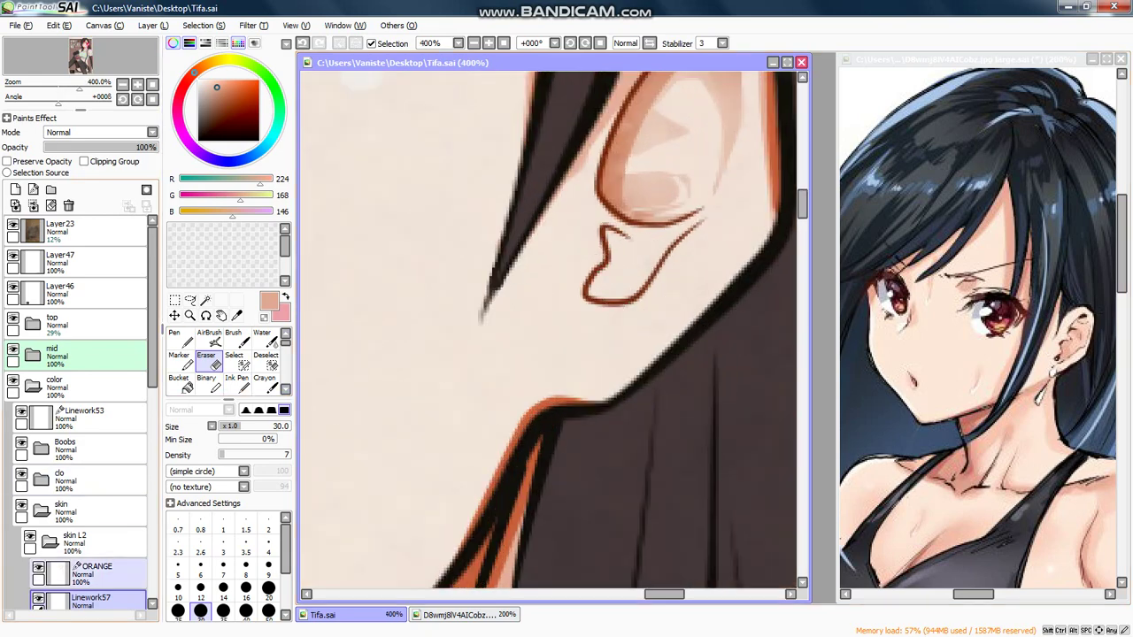
scroll(80, 416, down, 3)
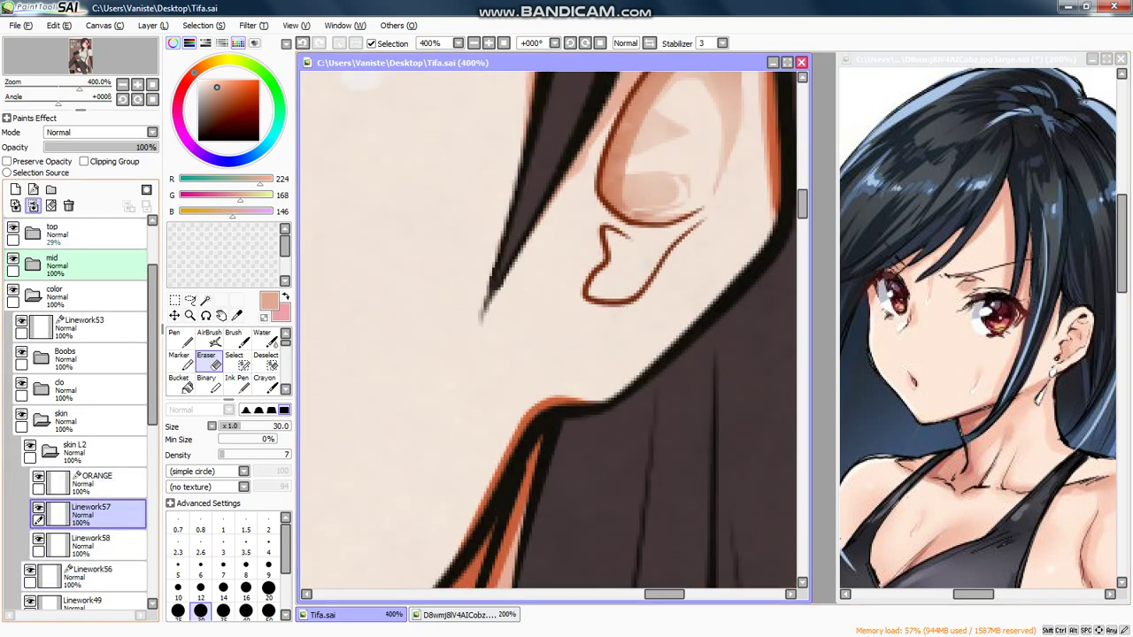
click(33, 190)
scroll(619, 311, up, 1)
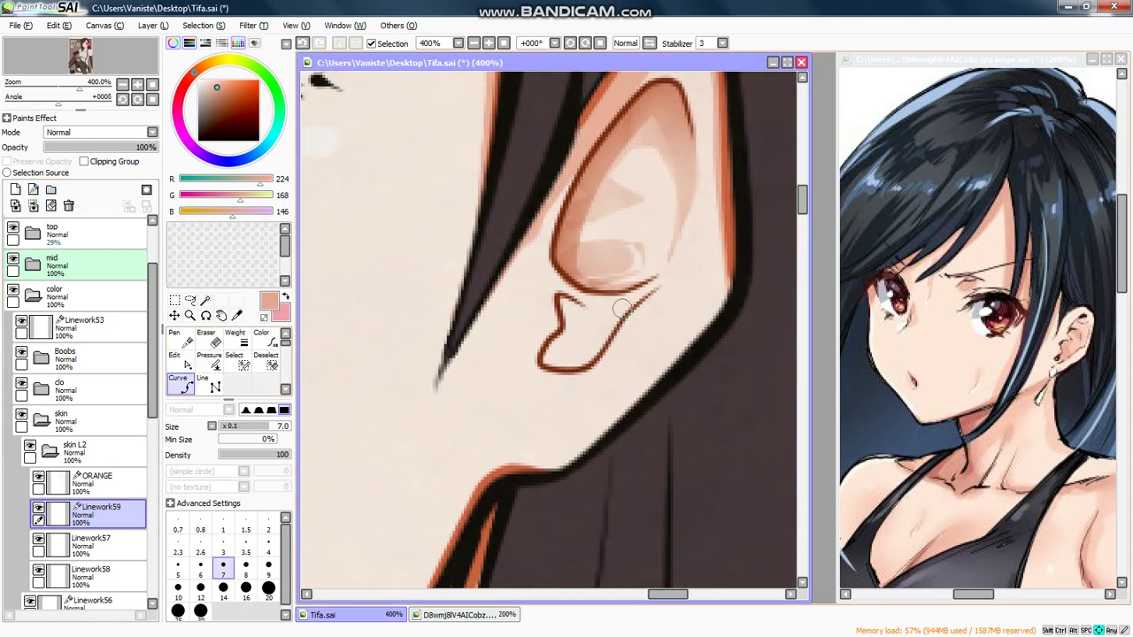